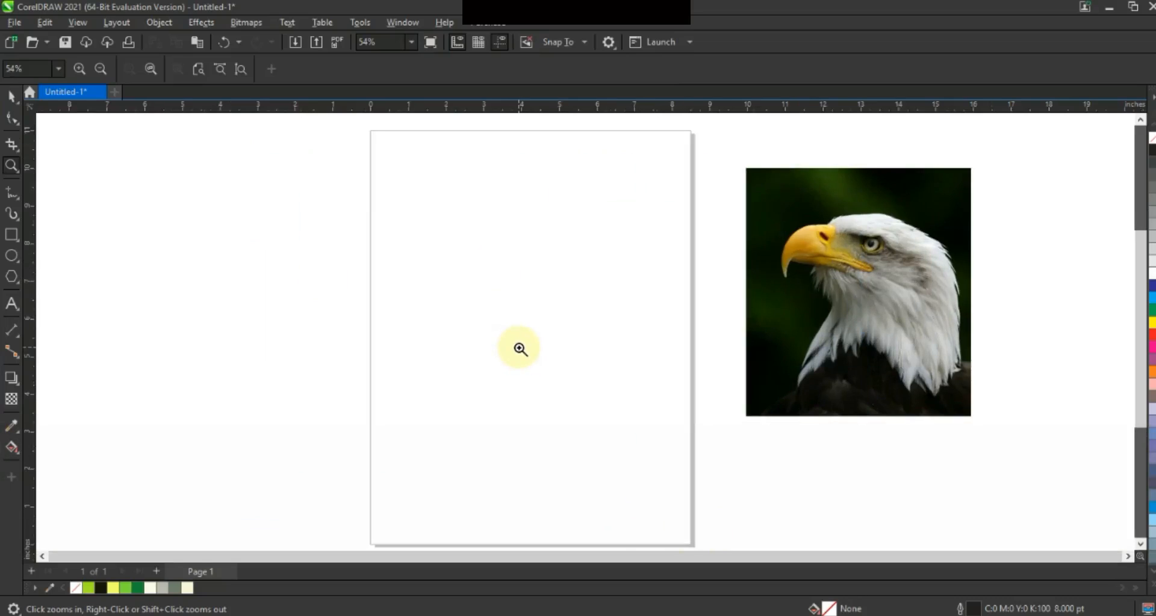
Draw a rectangle about 3.7 by 4.4 inches with a 4 pt outline in the upper half of the page
left_click(12, 236)
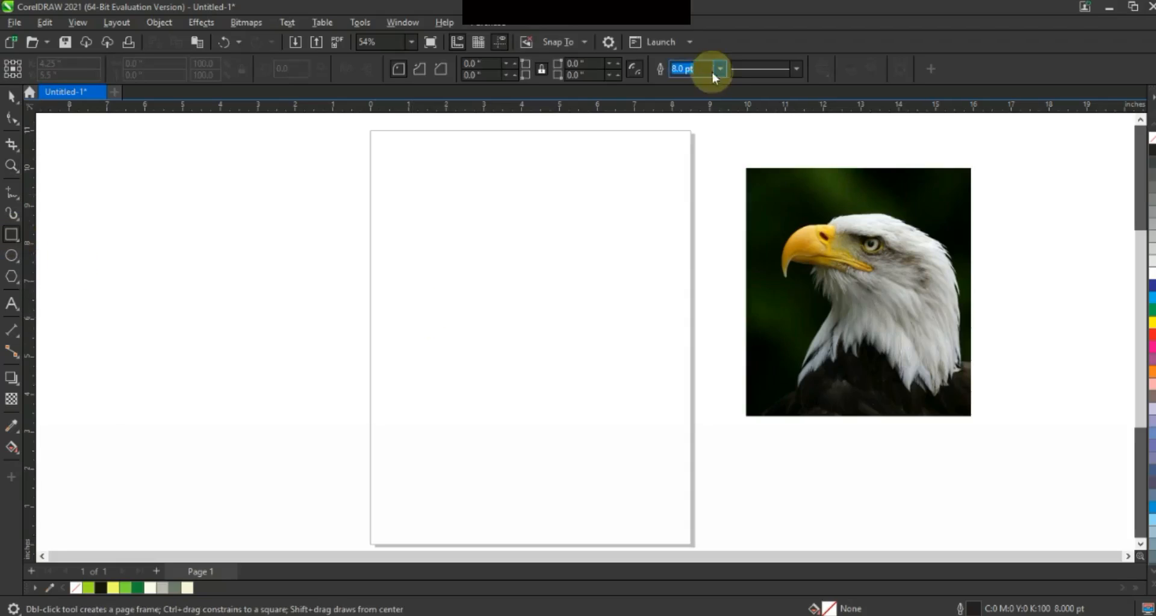
left_click(719, 71)
left_click(702, 171)
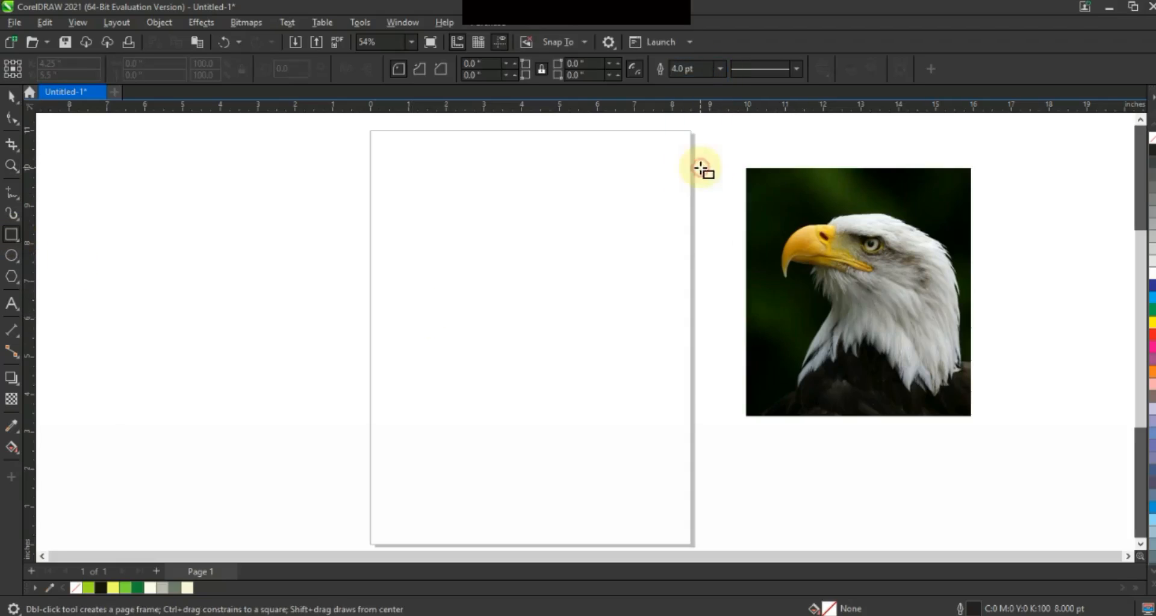
left_click_drag(442, 203, 581, 363)
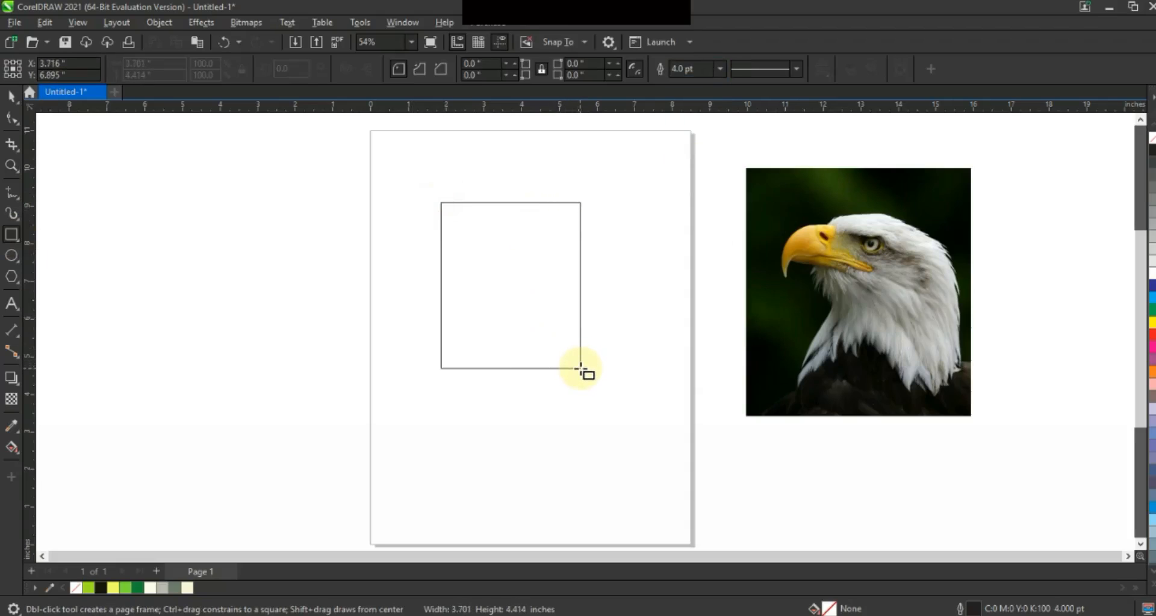
left_click_drag(580, 368, 581, 368)
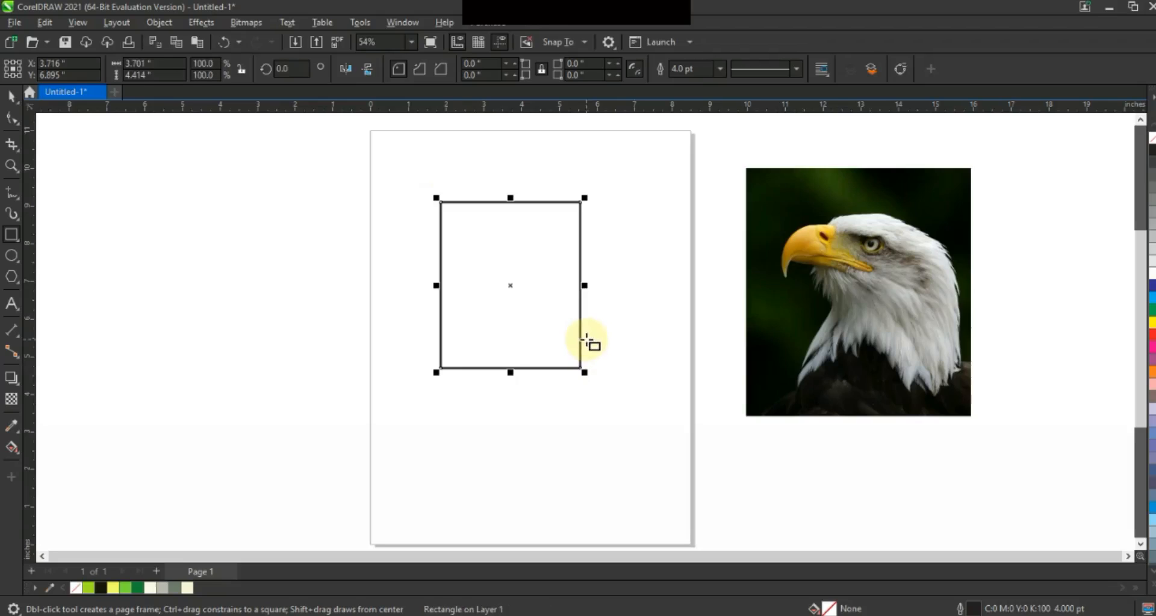
Round the rectangle's corners to a radius of about 0.5 inches and convert it to curves
left_click(12, 120)
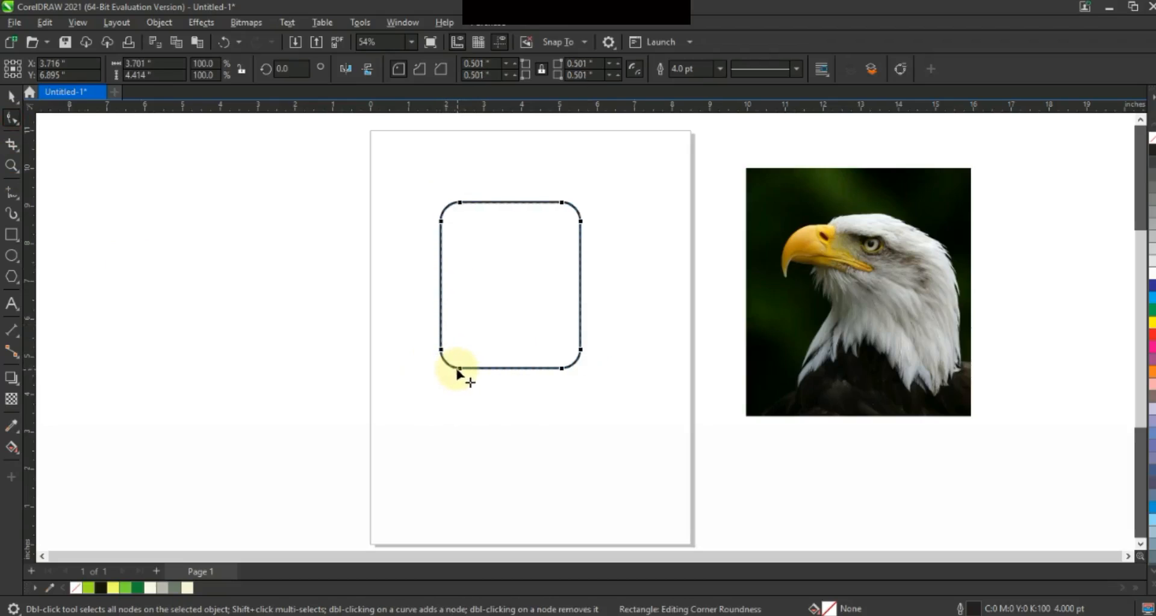
left_click(11, 96)
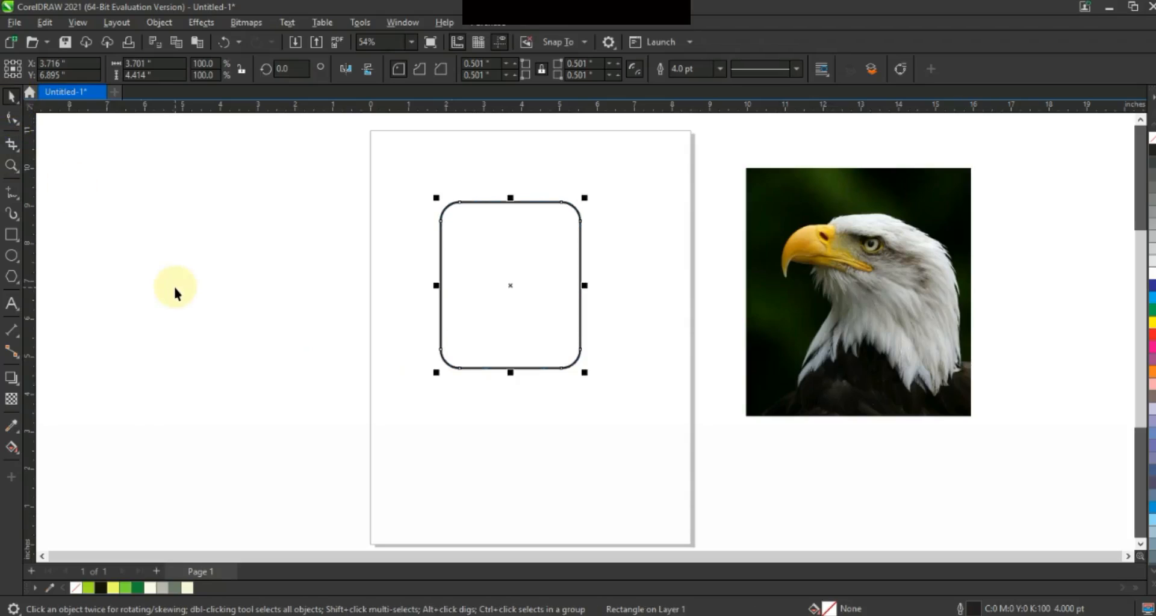
left_click(171, 23)
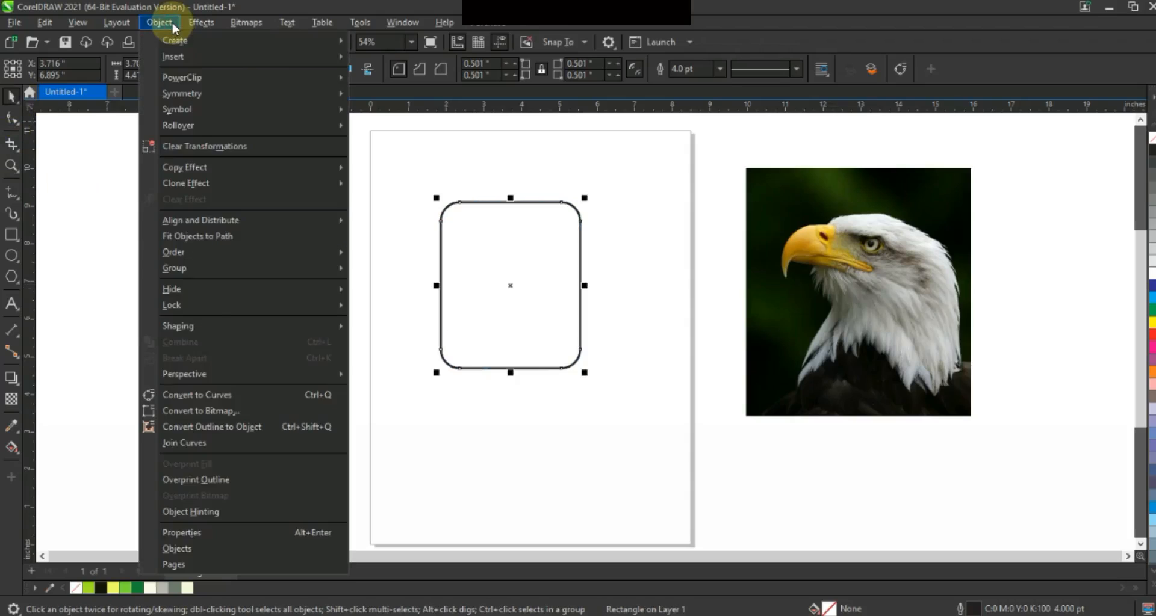
left_click(211, 396)
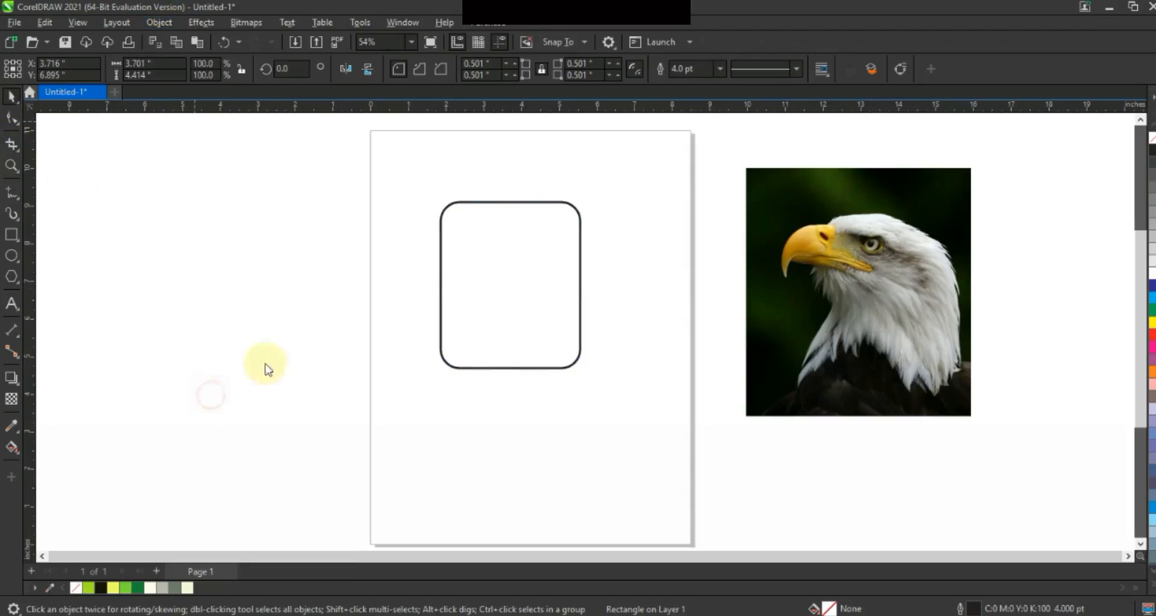
Pull the nodes of the shape's lower-right corner straight down about 1.24 inches so the bottom edge slopes
left_click(12, 119)
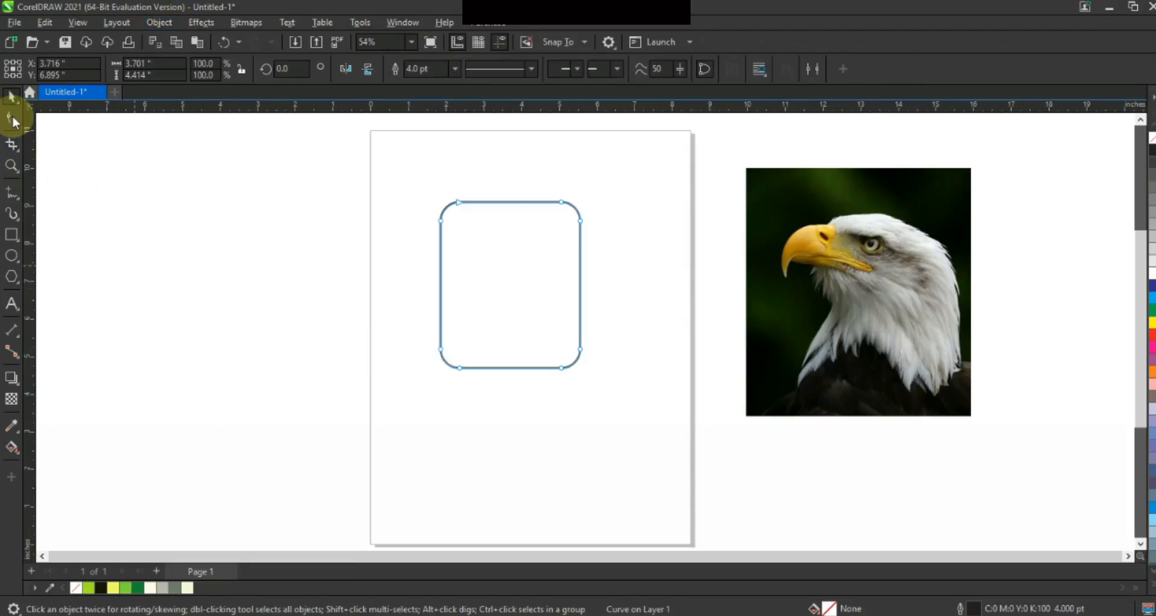
left_click_drag(602, 332, 565, 415)
left_click(448, 386)
left_click(11, 96)
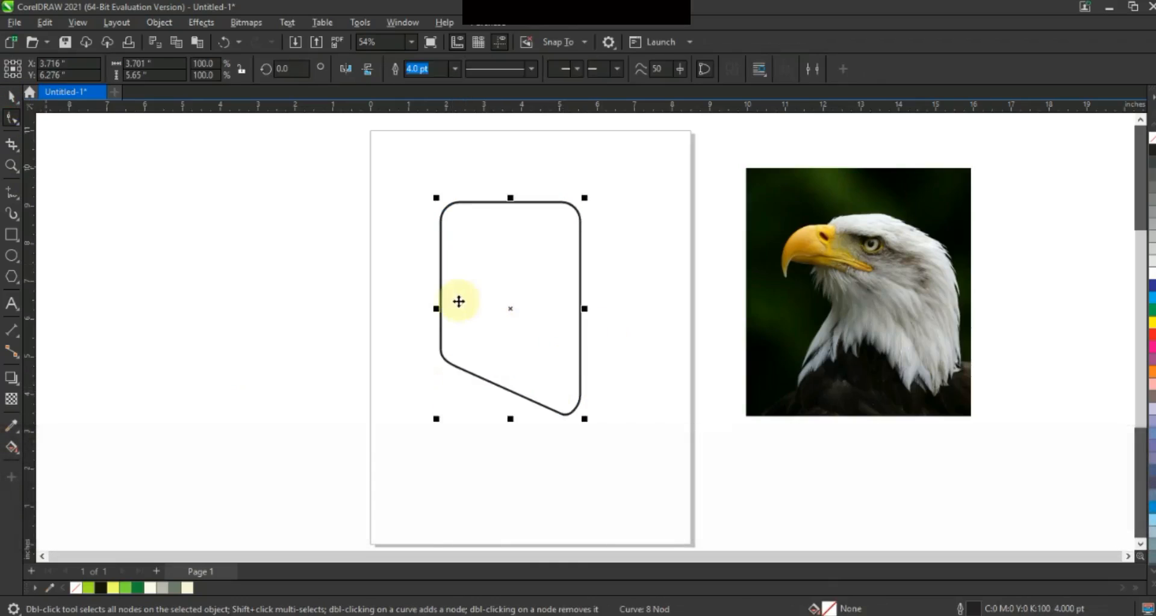
Create a horizontally mirrored copy of the shape that overlaps the original and forms a pointed bottom where they cross
left_click_drag(438, 307, 524, 301)
right_click(590, 304)
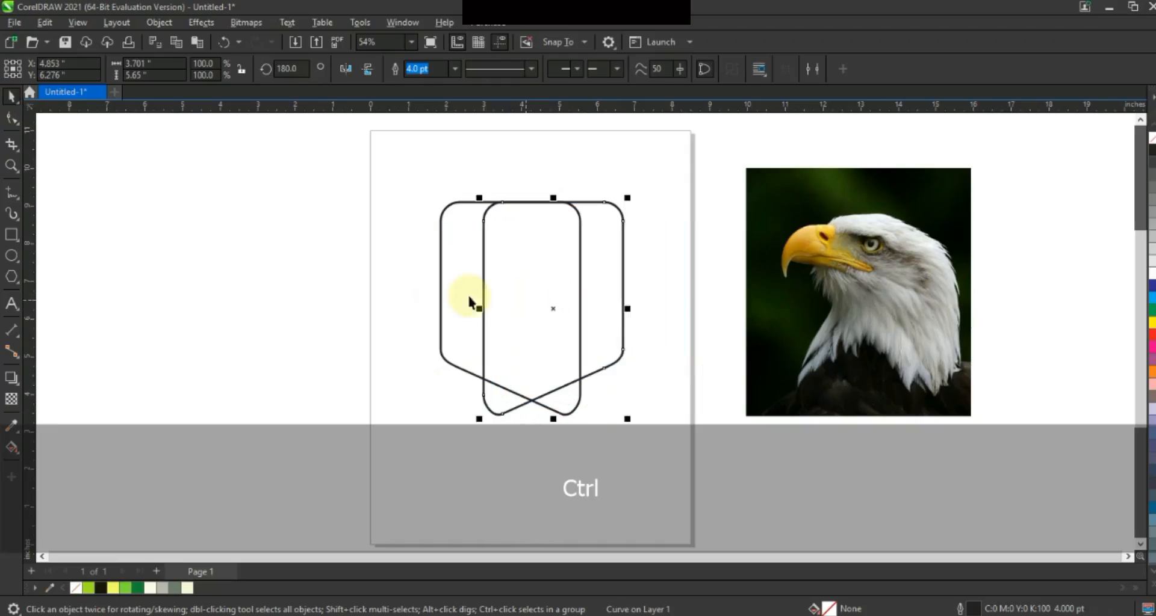
key("Escape")
Smart Fill the left, middle and right regions enclosed by the two overlapping outlines
left_click(20, 453)
left_click(49, 461)
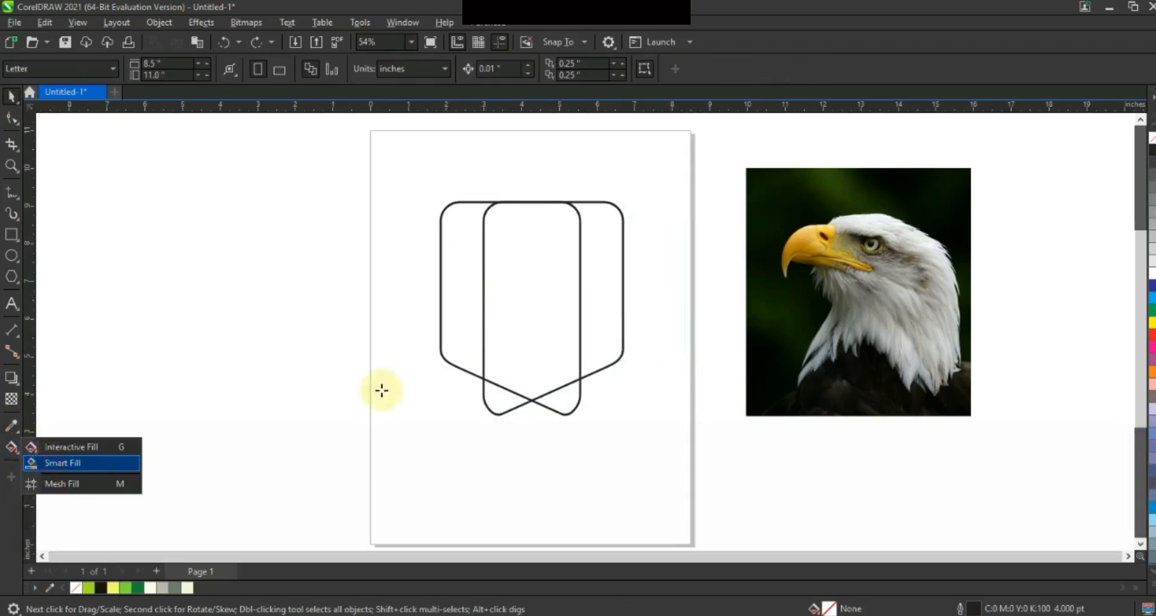
left_click(479, 310)
left_click(506, 309)
left_click(594, 304)
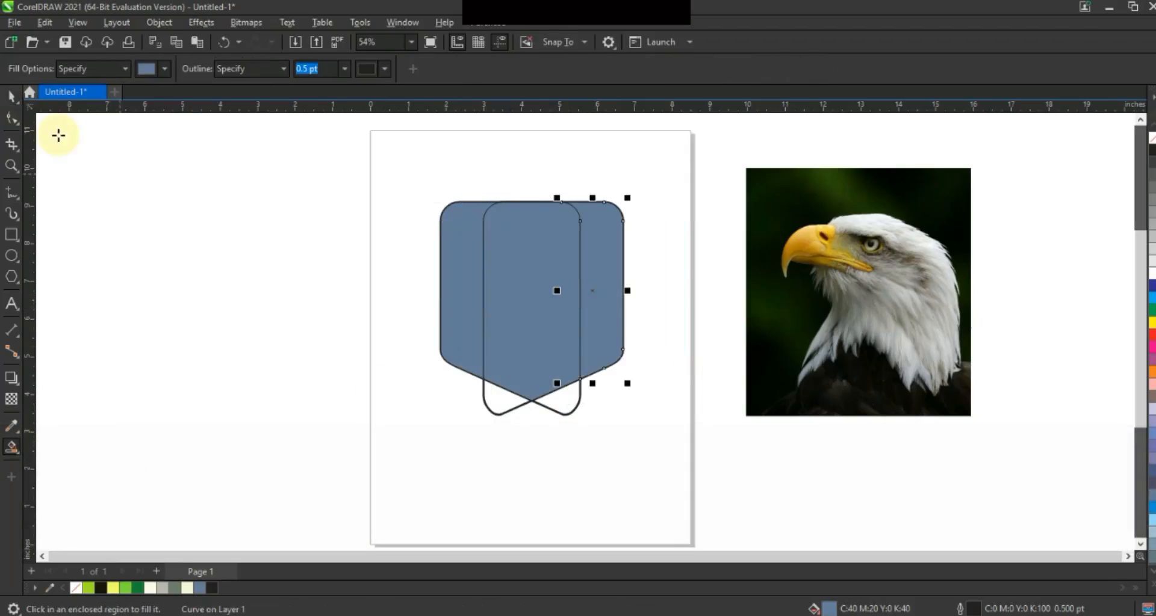
Delete the two original overlapping outlines and keep only the filled pieces
left_click(12, 98)
key("Delete")
left_click(552, 405)
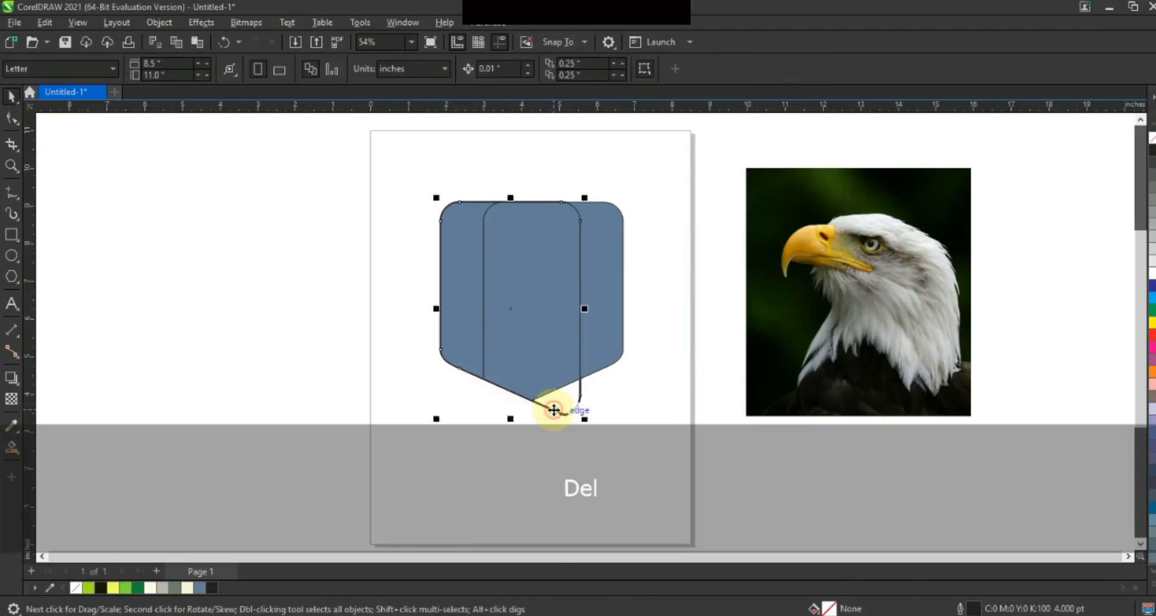
key("Delete")
Weld the three filled pieces into a single badge shape
left_click(587, 314)
left_click(477, 309, "shift")
left_click(464, 310, "shift")
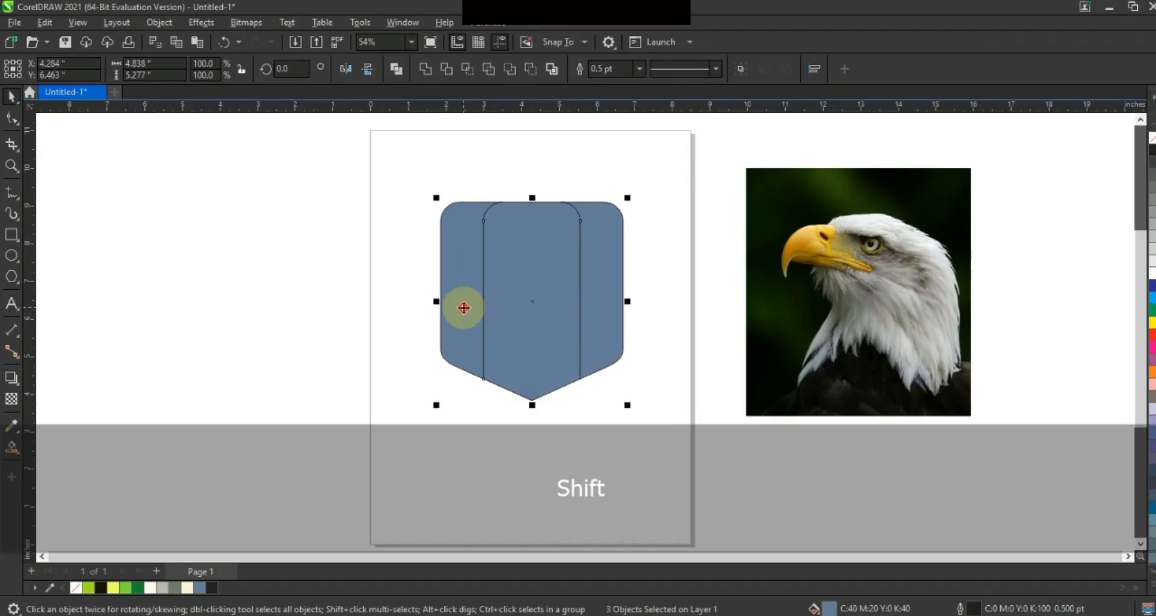
left_click(424, 70)
Move the badge shape down the page and raise its top-edge nodes straight up about 1.66 inches
left_click_drag(521, 286, 523, 334)
left_click(11, 118)
left_click(617, 301)
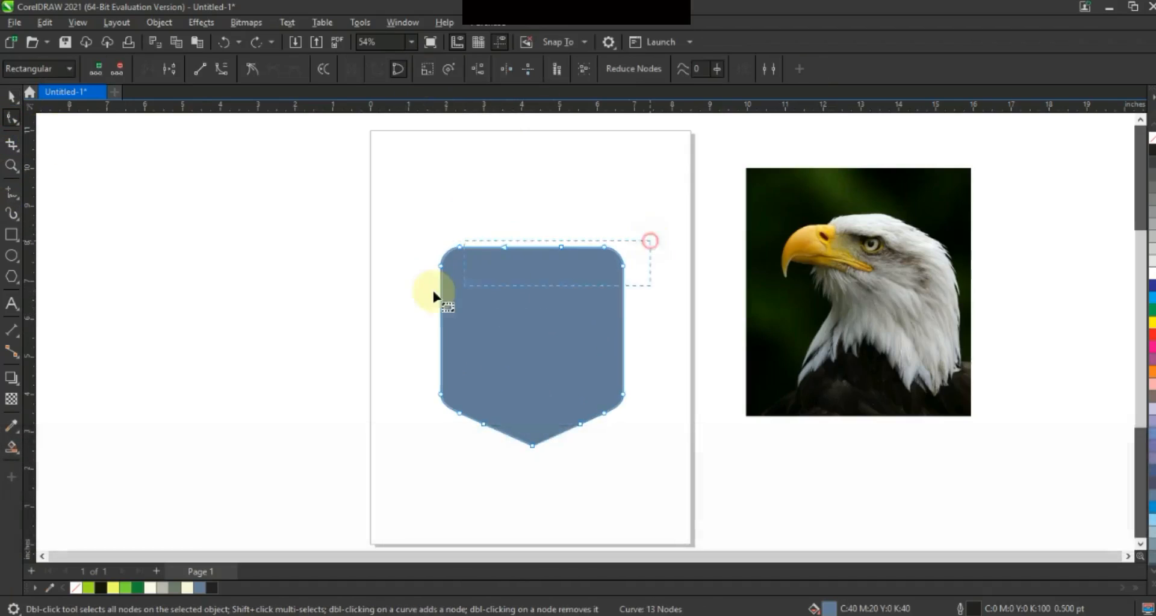
left_click_drag(439, 262, 439, 206)
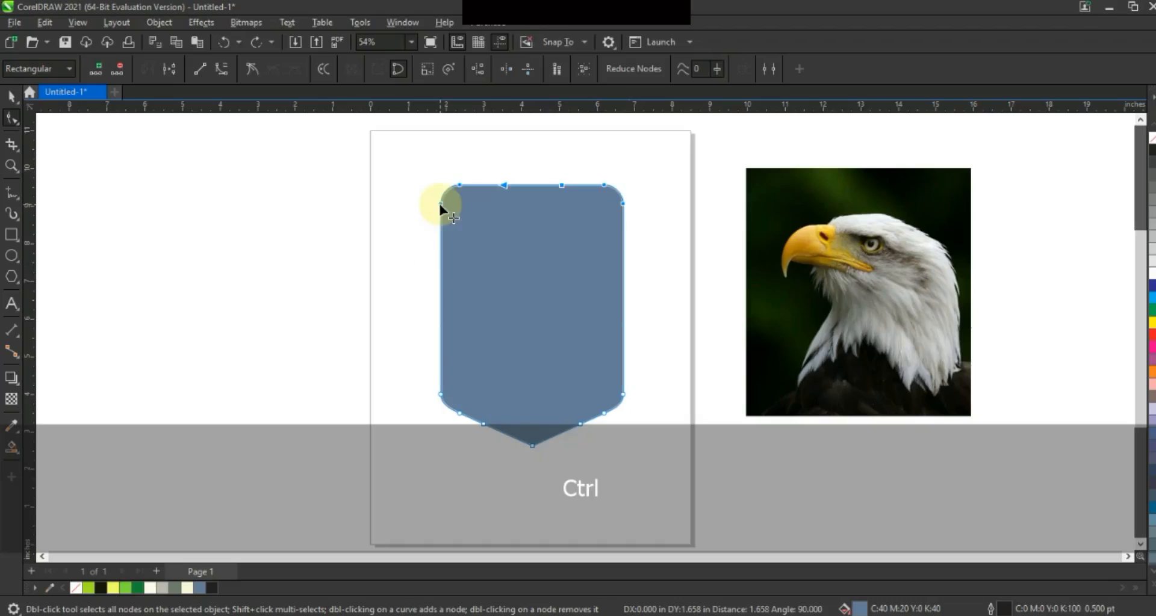
Remove the badge's fill and set its outline width to 3 pt
left_click(11, 97)
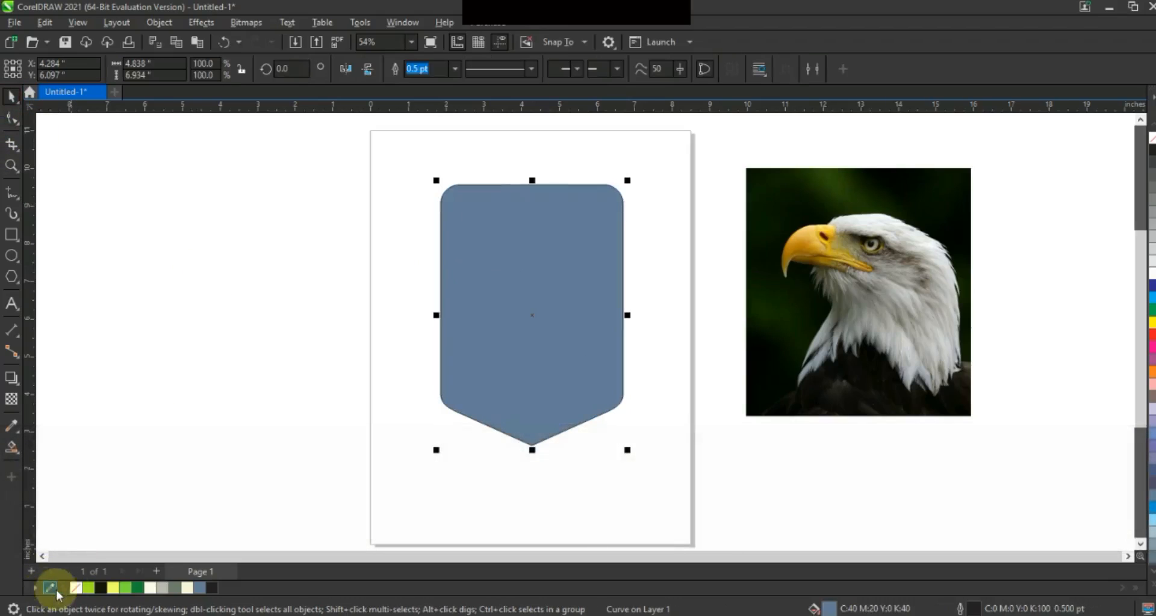
left_click(75, 588)
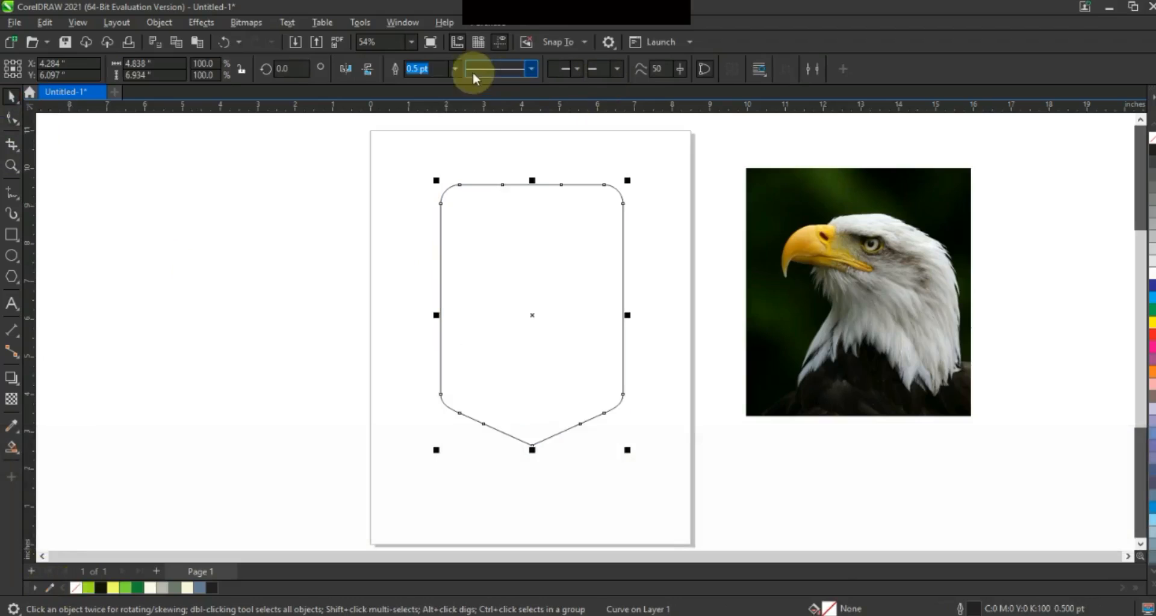
left_click(455, 70)
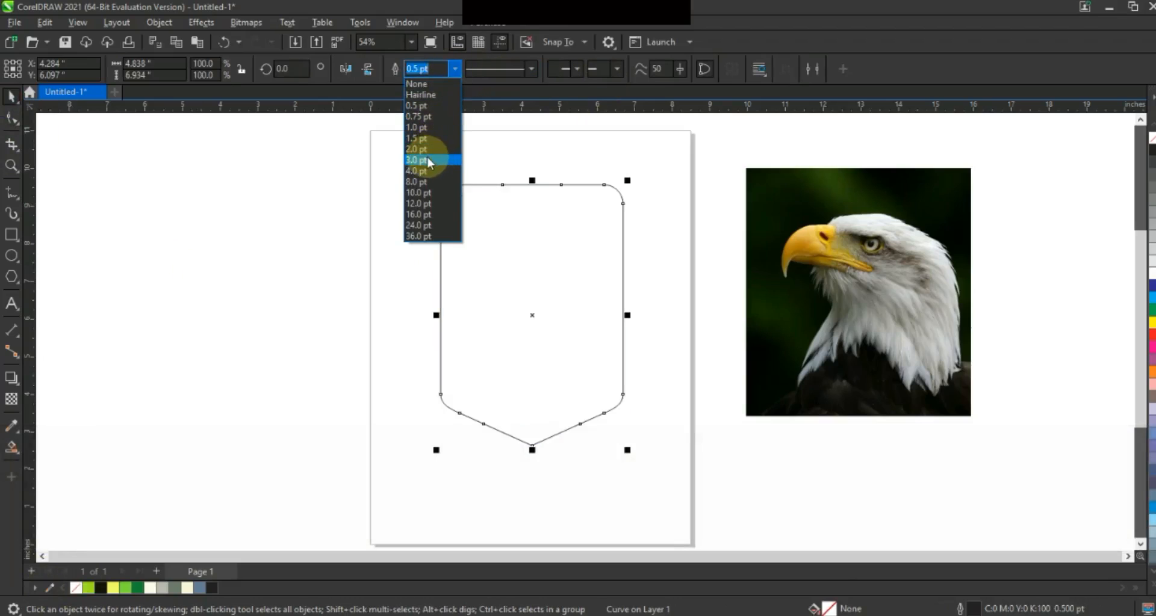
left_click(422, 171)
left_click(392, 263)
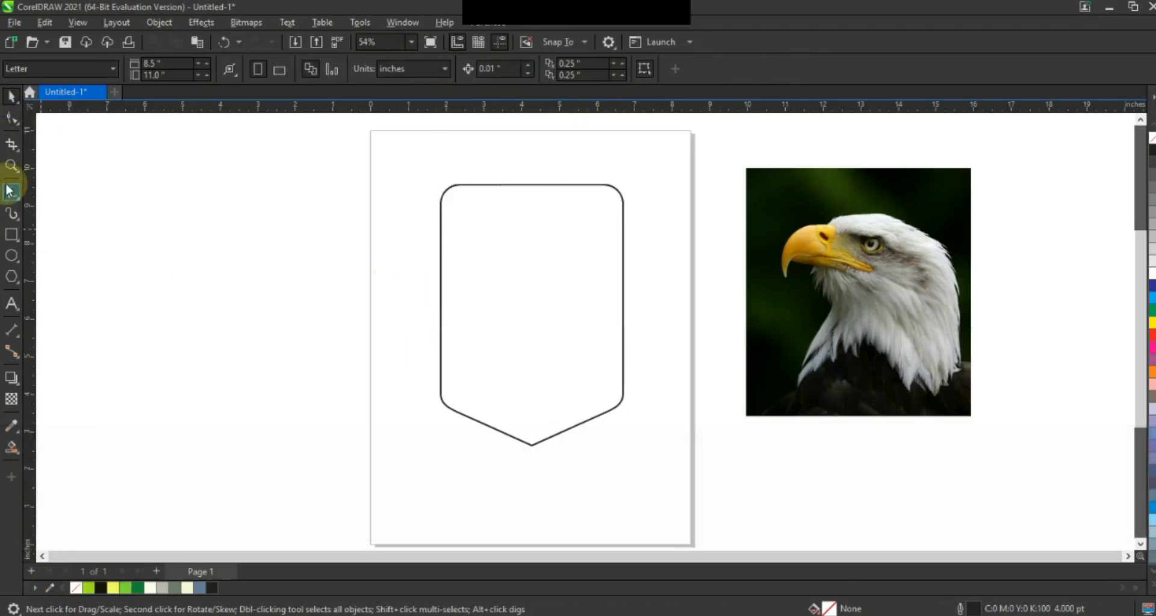
Add a one-step inward contour to the badge outline with an offset of about 0.257 inches
left_click(11, 166)
left_click_drag(669, 453, 674, 457)
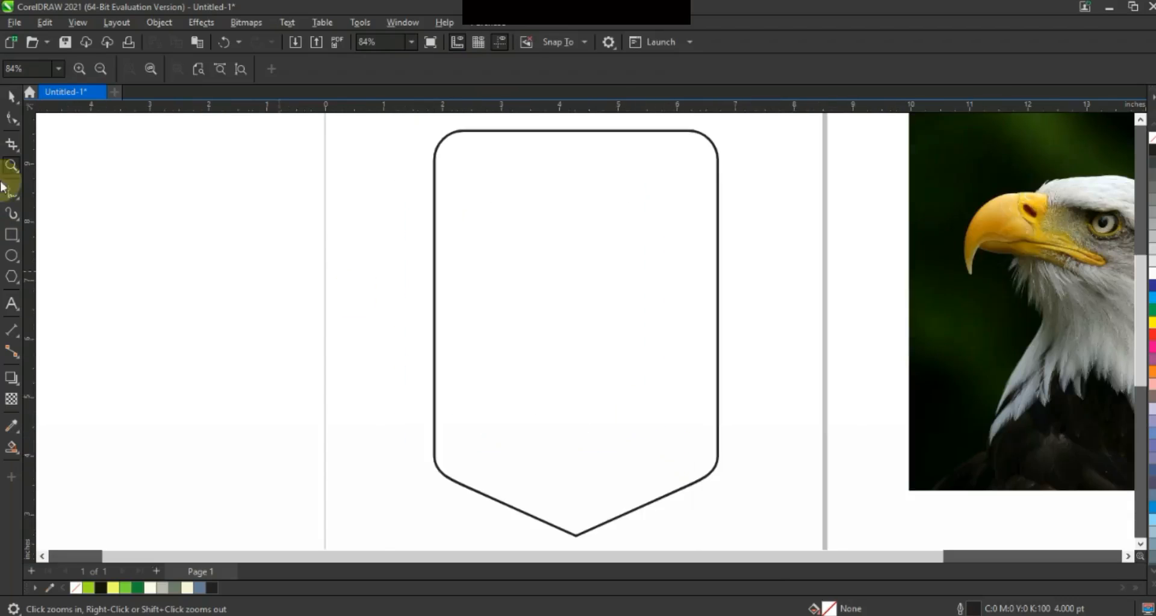
left_click(12, 96)
left_click(496, 377)
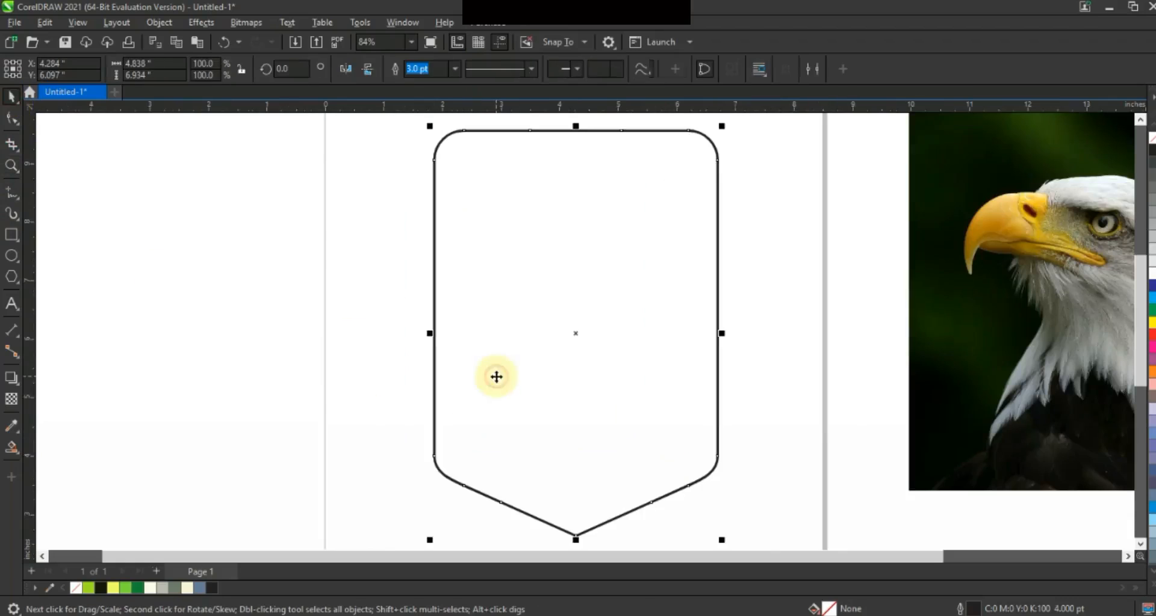
left_click(20, 389)
left_click(49, 392)
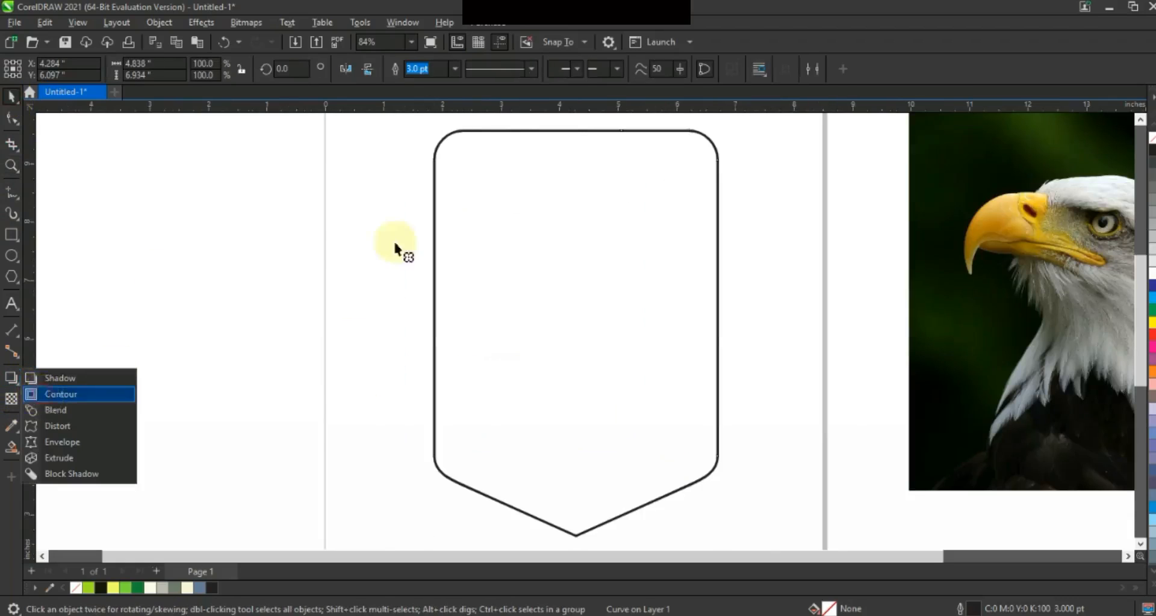
left_click_drag(535, 132, 534, 148)
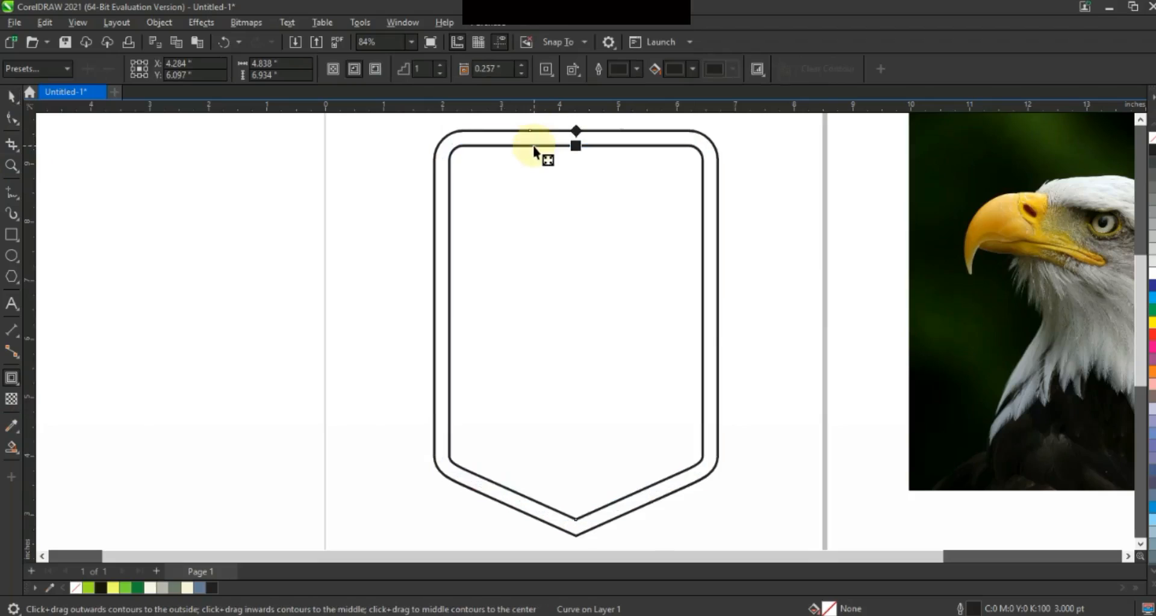
Break the contour apart from the badge outline
left_click(12, 95)
left_click(158, 23)
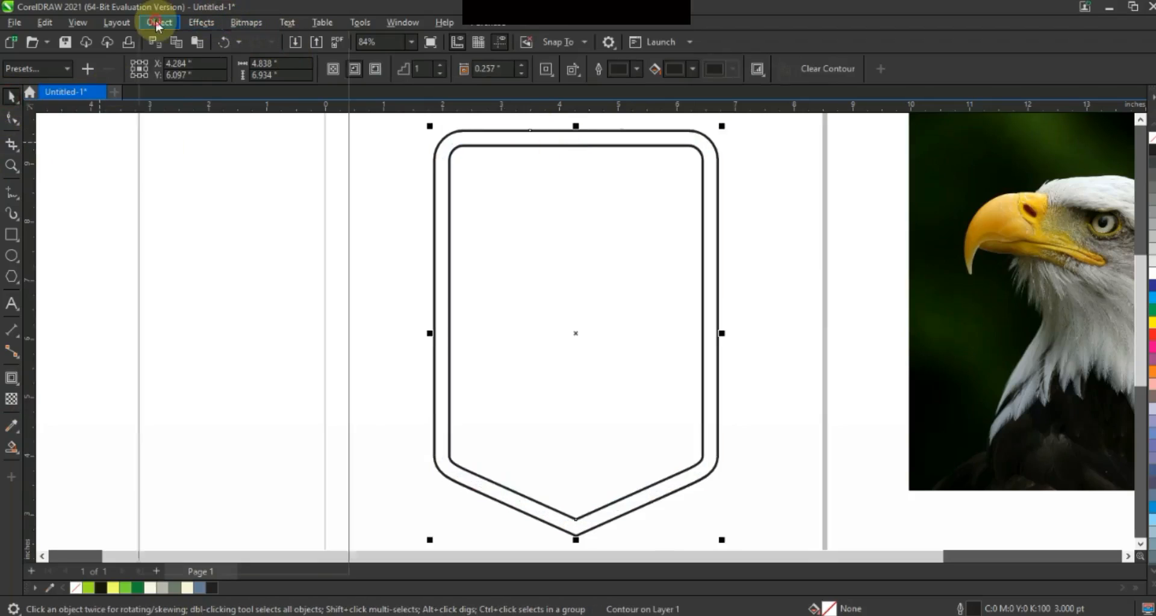
left_click(195, 354)
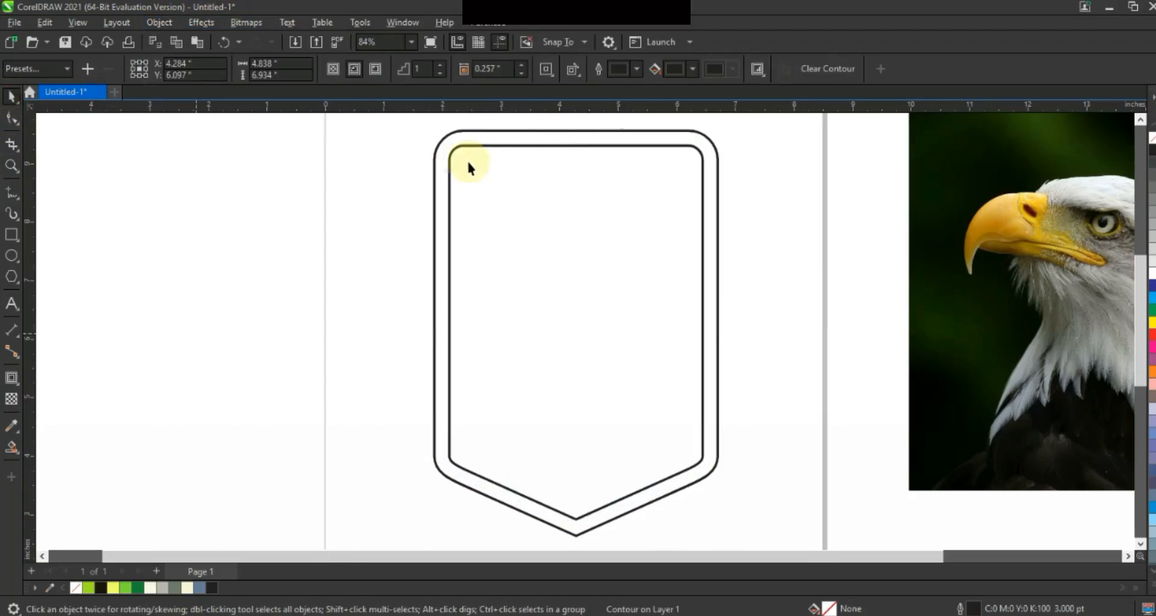
Lower the top-edge nodes of the inner outline straight down about 2.27 inches
left_click(473, 146)
left_click(12, 119)
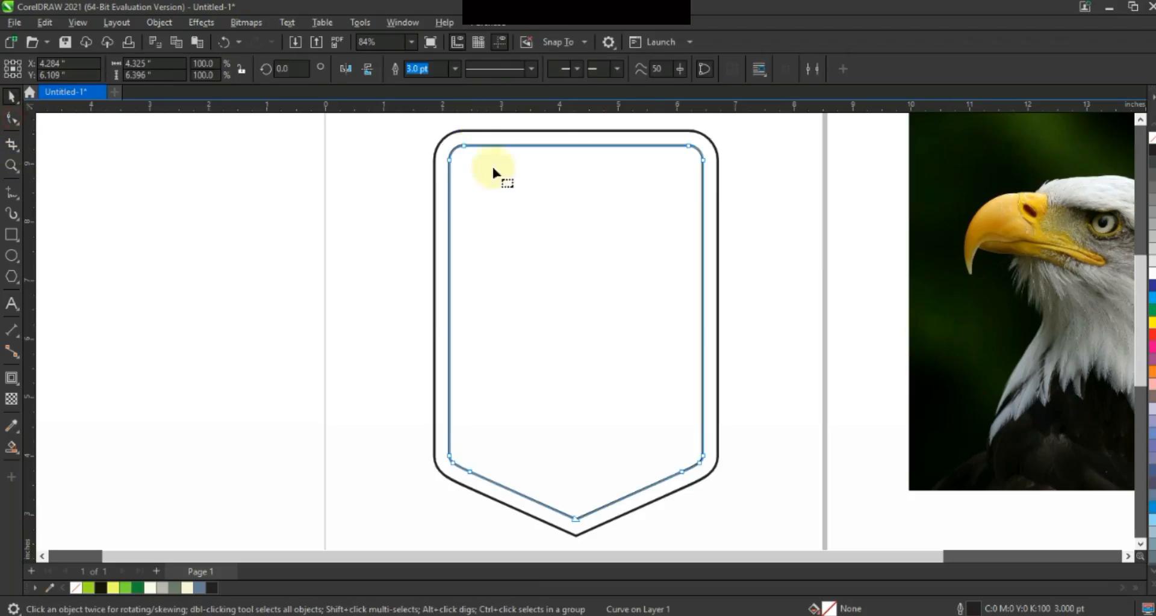
left_click_drag(710, 232, 720, 229)
left_click_drag(702, 162, 710, 299)
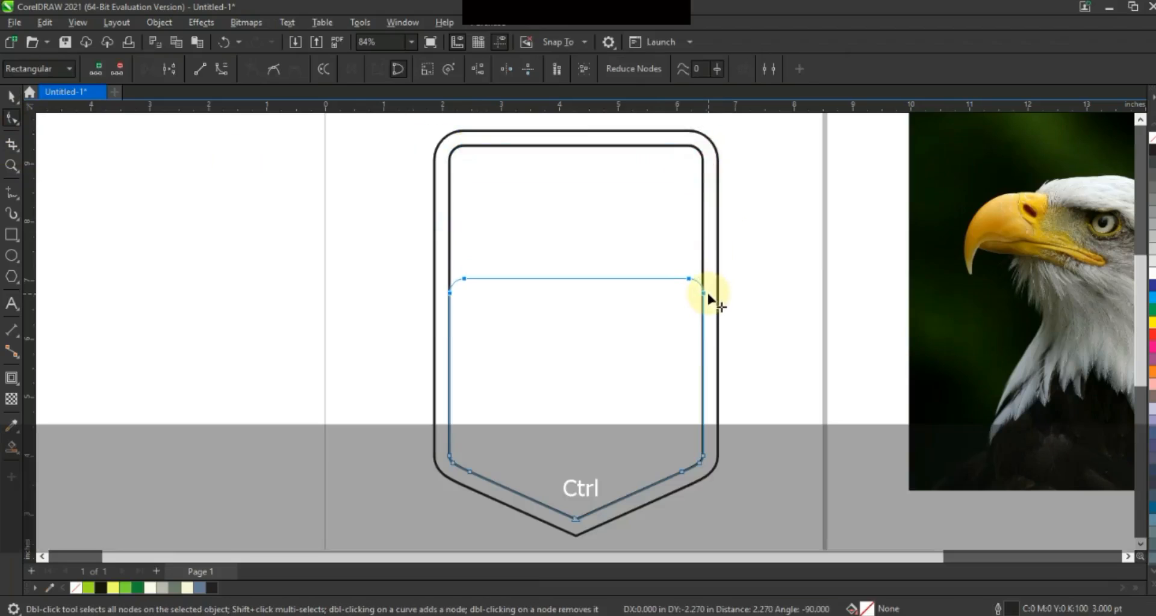
left_click_drag(710, 300, 709, 297)
left_click(11, 97)
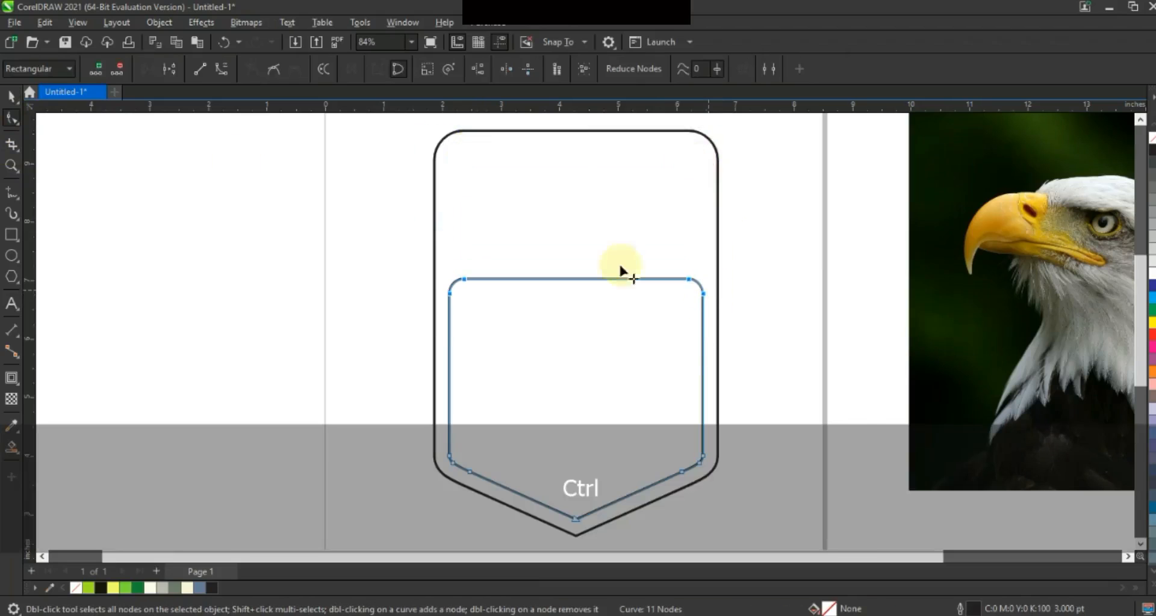
left_click(211, 274)
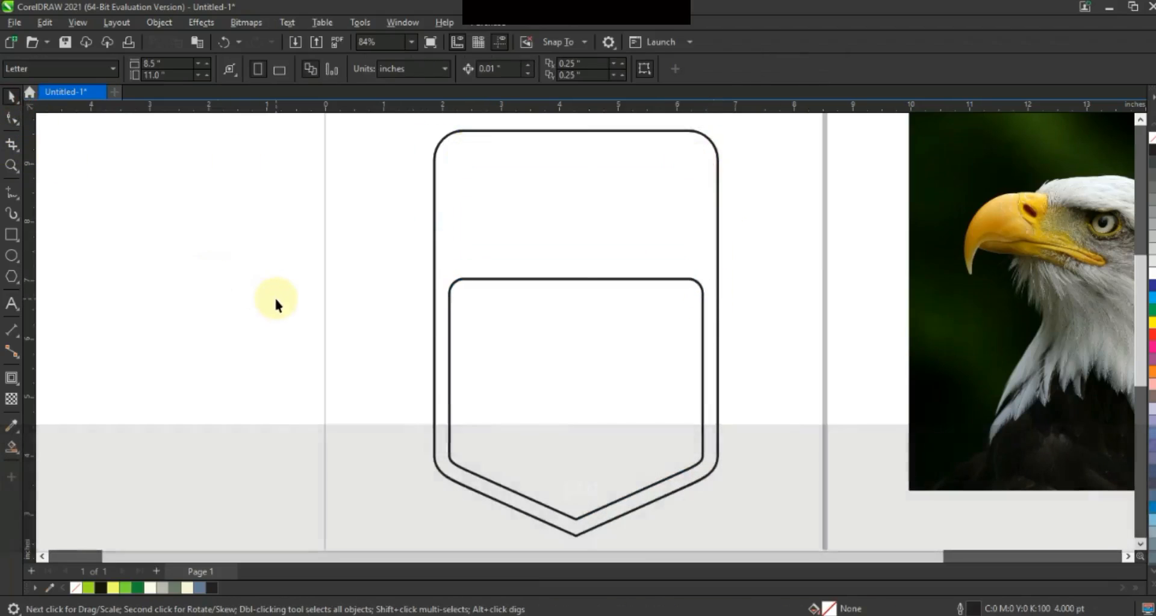
Move the eagle photo over the badge, scale it about its centre to 82.5%, and shift it straight down
mouse_move(939, 305)
left_mouse_down()
mouse_move(658, 381)
mouse_move(449, 361)
mouse_move(455, 354)
left_mouse_up()
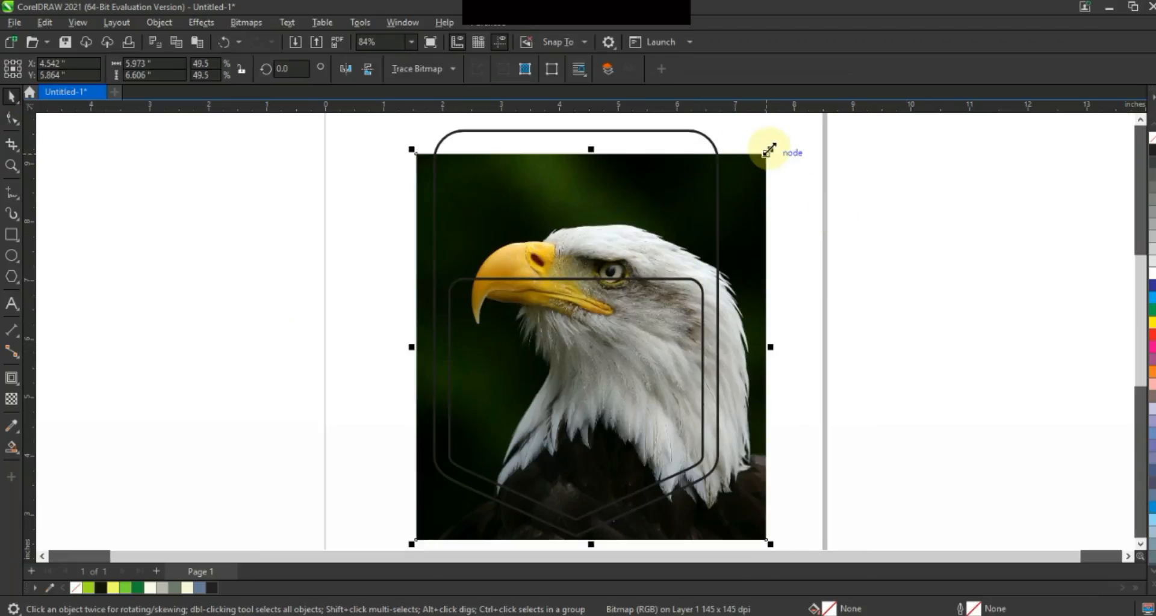
left_click_drag(769, 150, 750, 184)
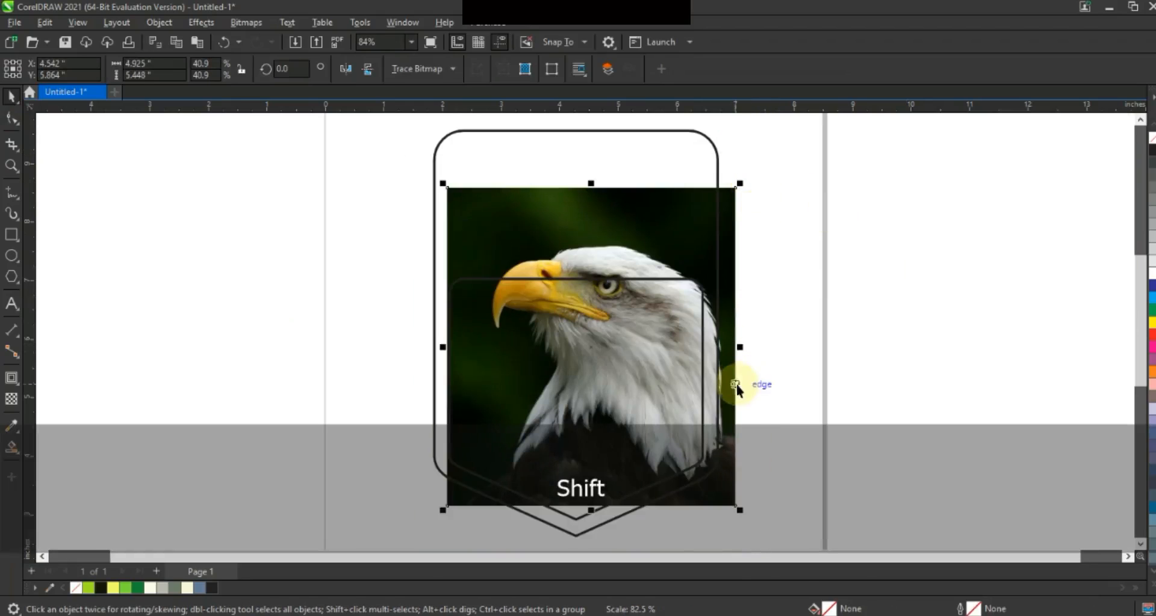
left_click_drag(735, 384, 735, 418)
Rotate the eagle photo about 20.6° counterclockwise and shift it down over the inner outline
left_click(735, 322)
left_click_drag(741, 219, 686, 178)
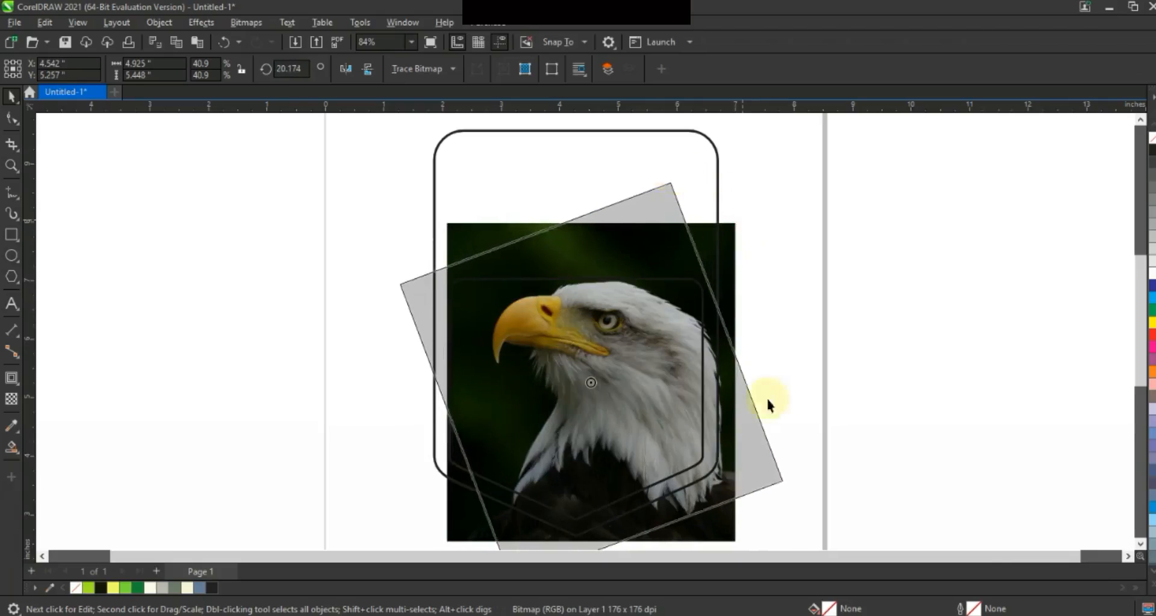
left_click(757, 429)
left_click_drag(753, 444, 753, 452)
left_click_drag(753, 508, 756, 516)
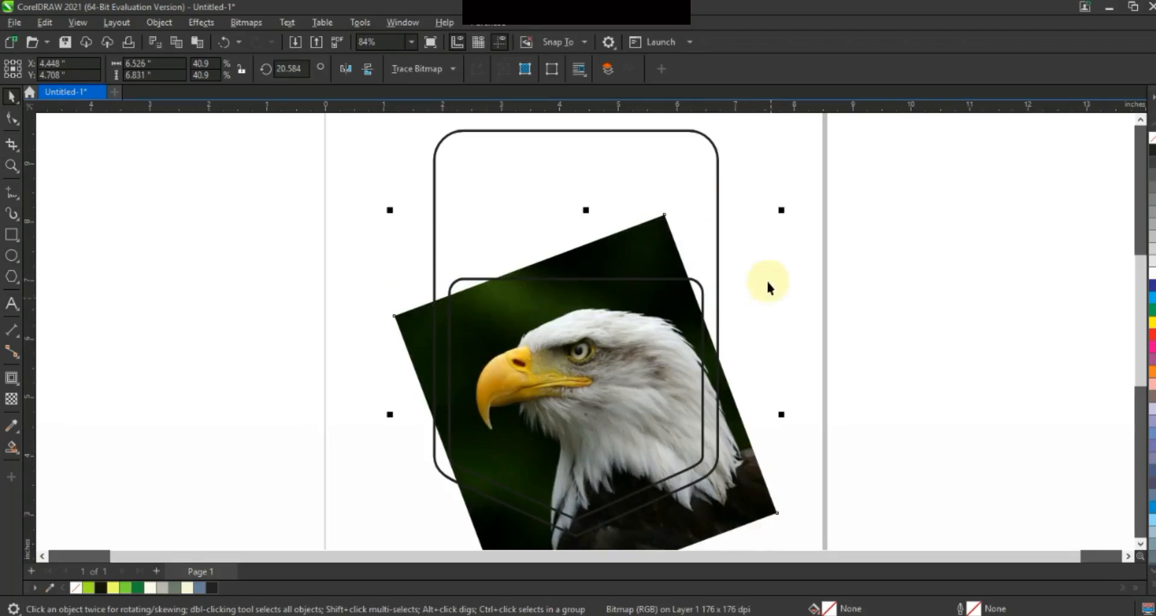
Rotate the eagle photo further to about 32.9° counterclockwise and scale it down to 38.7% over the badge
left_click_drag(785, 211, 735, 176)
left_click(748, 487)
left_click_drag(759, 447, 762, 447)
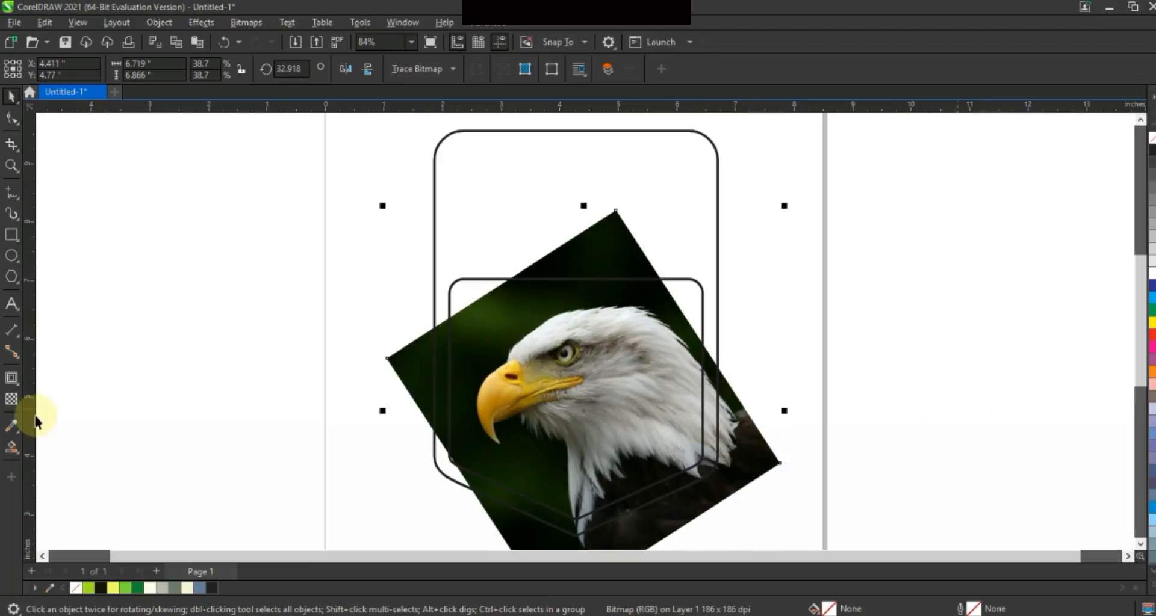
Apply a uniform transparency of 32 to the eagle photo
left_click(12, 399)
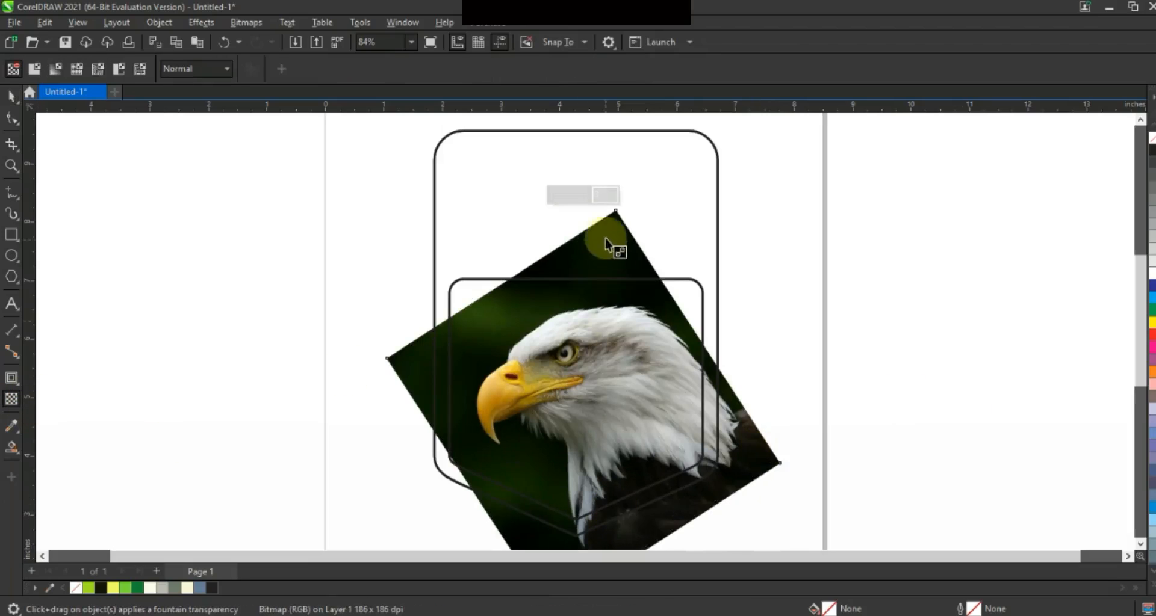
left_click(576, 198)
left_click(564, 197)
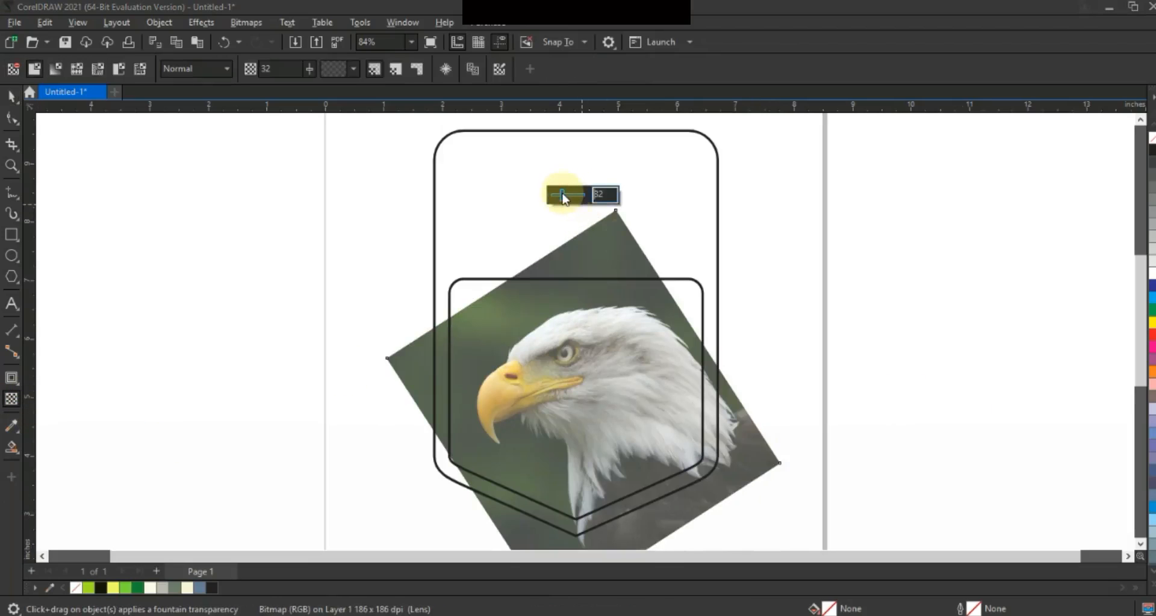
Draw a 4 pt straight-segment line from the eagle's forehead over the crown, with two feather notches, past the back of the head
left_click(11, 165)
right_click(448, 295)
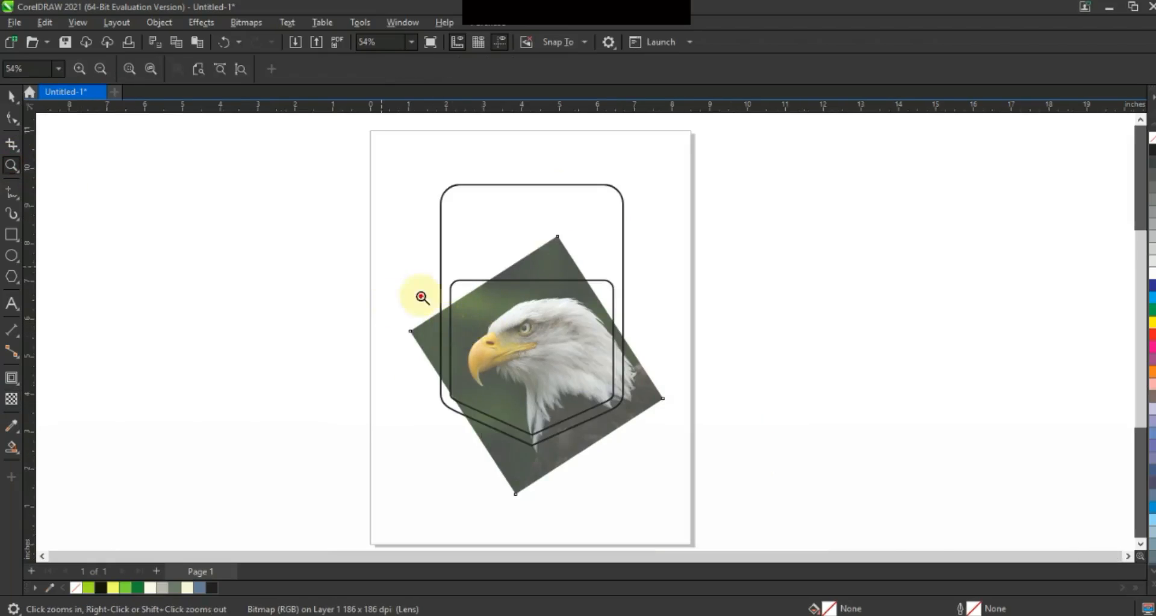
left_click_drag(711, 459, 712, 460)
left_click_drag(252, 145, 940, 513)
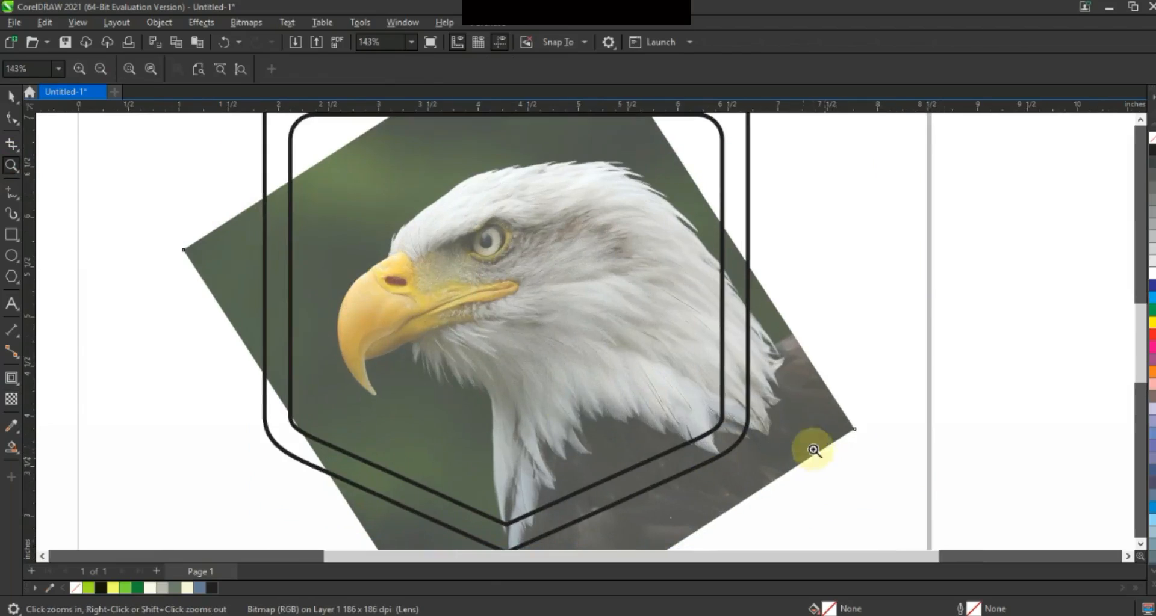
left_click(12, 193)
left_click(389, 255)
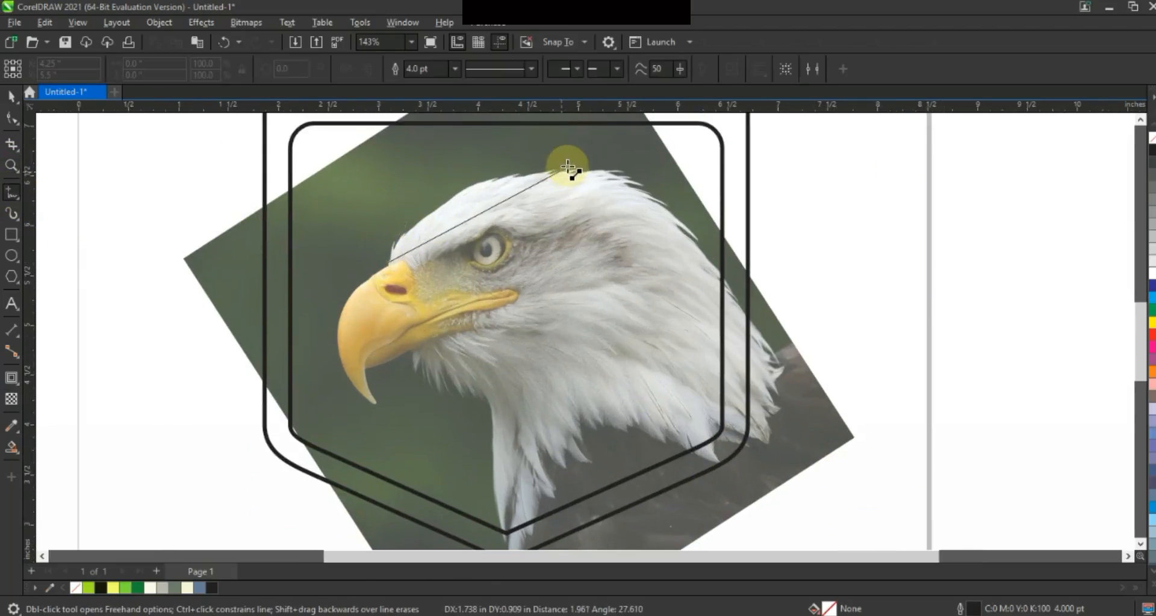
double_click(567, 165)
double_click(560, 181)
double_click(697, 222)
double_click(667, 228)
left_click(771, 293)
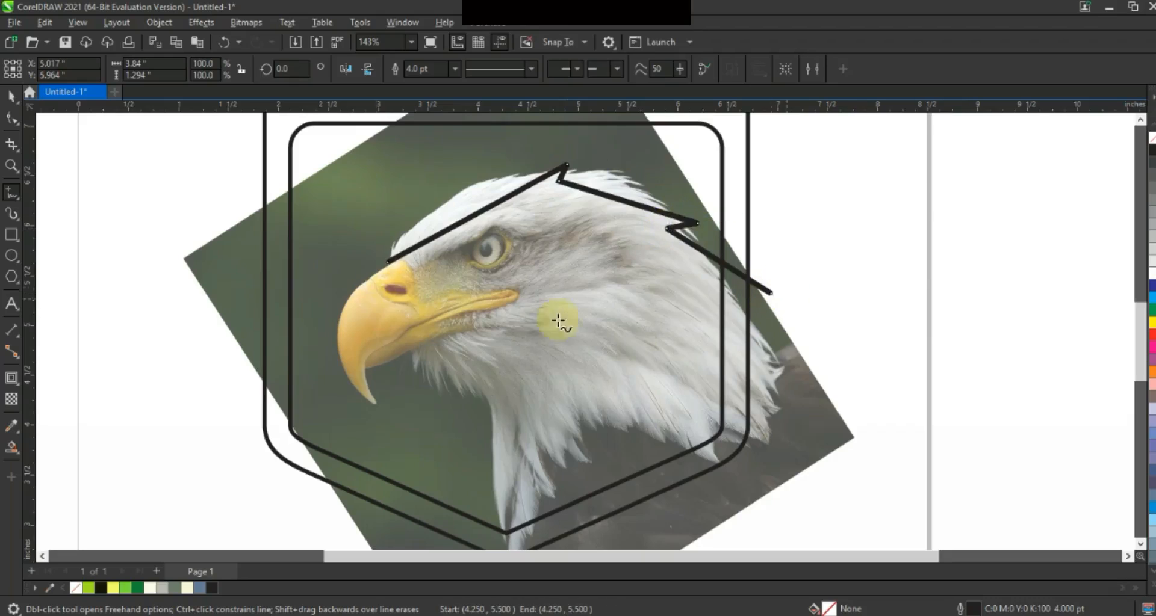
Extend the line from the forehead down the beak to its tip, under the throat with a small notch, to the badge's lower edge
left_click(390, 262)
double_click(337, 361)
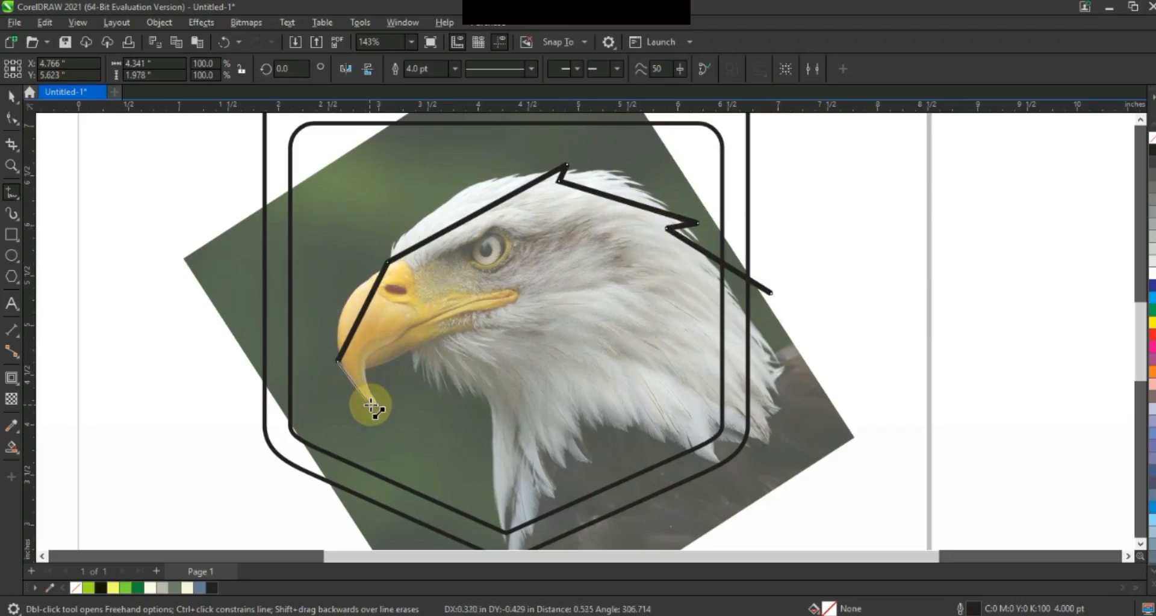
double_click(371, 405)
double_click(376, 365)
double_click(470, 416)
double_click(473, 390)
double_click(392, 503)
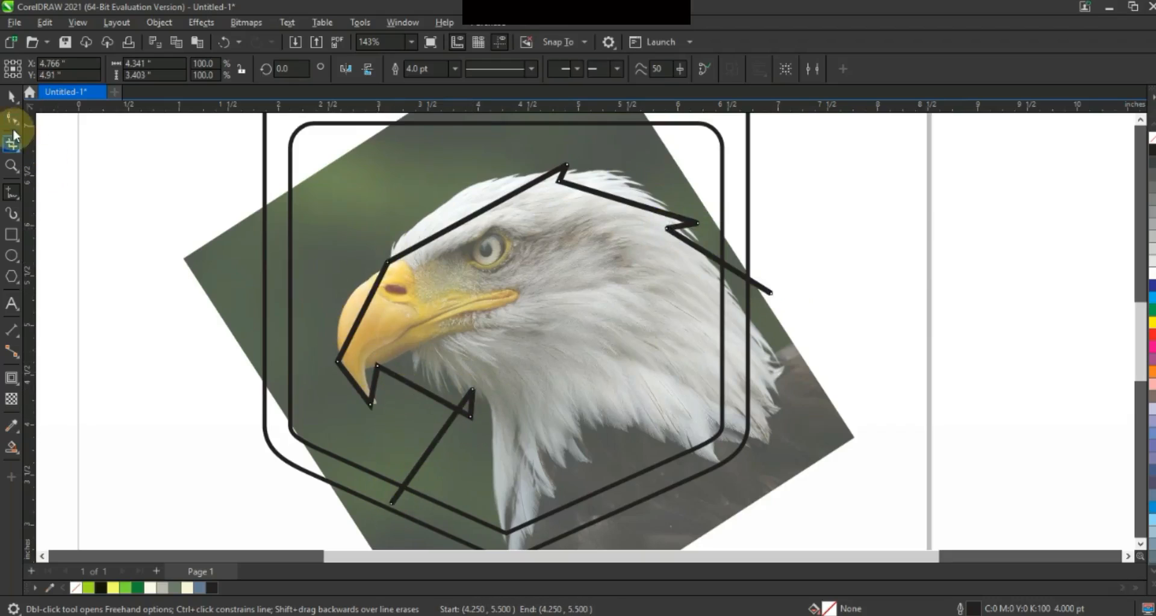
Bend the three long crown and nape segments of the head outline into outward curves
key("F10")
left_click_drag(460, 222, 440, 185)
left_click_drag(614, 197, 625, 179)
left_click_drag(699, 251, 698, 245)
Curve the head outline around the outside and underside of the beak and along the throat
left_click_drag(360, 316, 328, 310)
left_click(368, 375)
left_click(337, 362)
left_click_drag(337, 364, 334, 369)
left_click(419, 390)
left_click_drag(419, 392, 486, 374)
left_click_drag(439, 345, 463, 340)
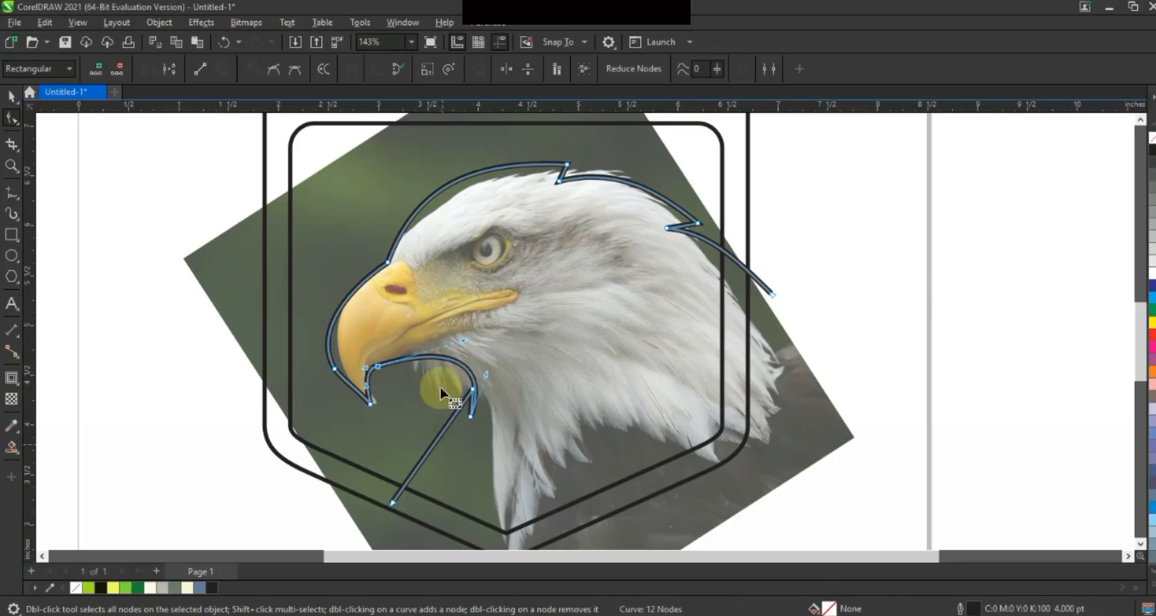
Bend the outline's last segment below the throat into a wide arc sweeping down to the badge edge
left_click_drag(446, 428, 504, 446)
left_click_drag(418, 467, 447, 522)
left_click_drag(504, 442, 507, 443)
left_click(479, 402)
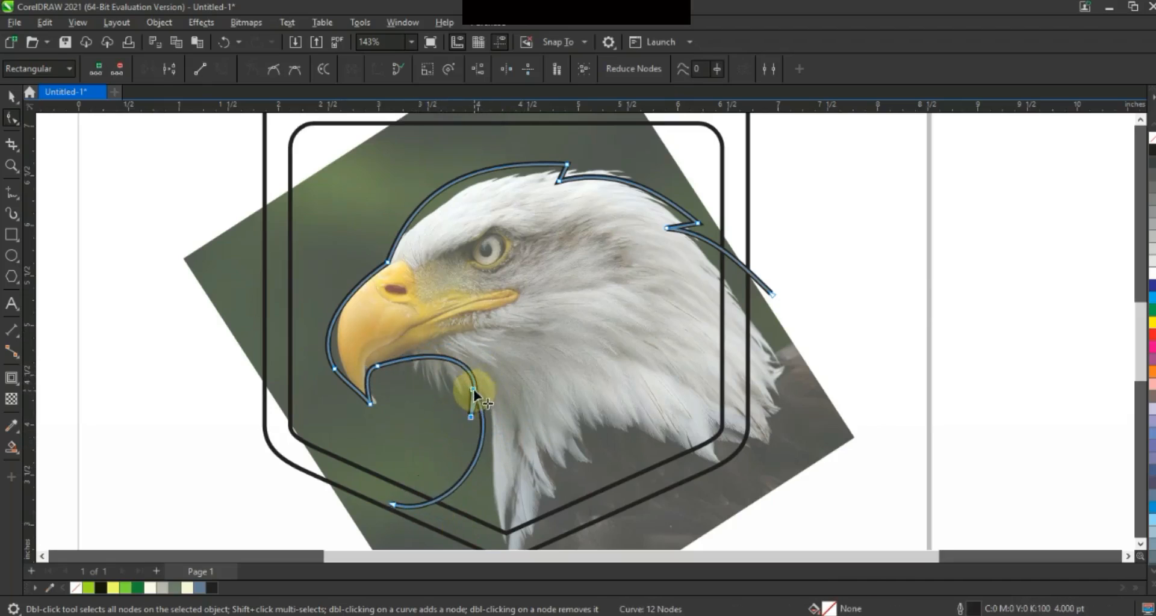
Refine the throat notch by shifting its upper node outward and smoothing the adjoining throat and neck curves
key("z")
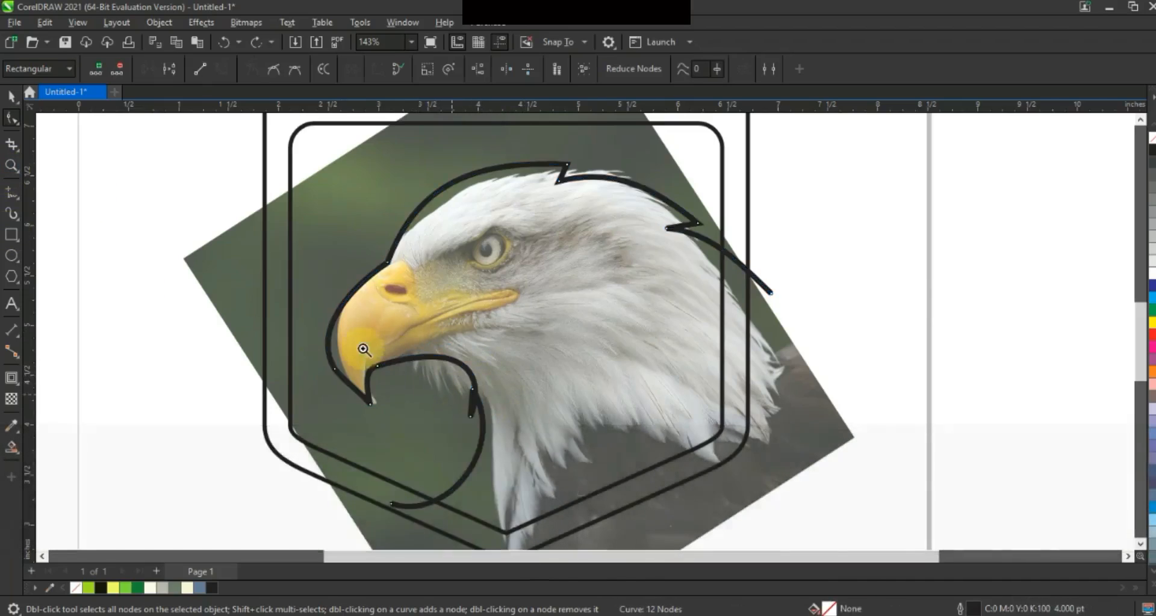
left_click_drag(363, 350, 639, 538)
left_click(13, 119)
left_click_drag(519, 241, 525, 242)
left_click_drag(518, 180, 490, 172)
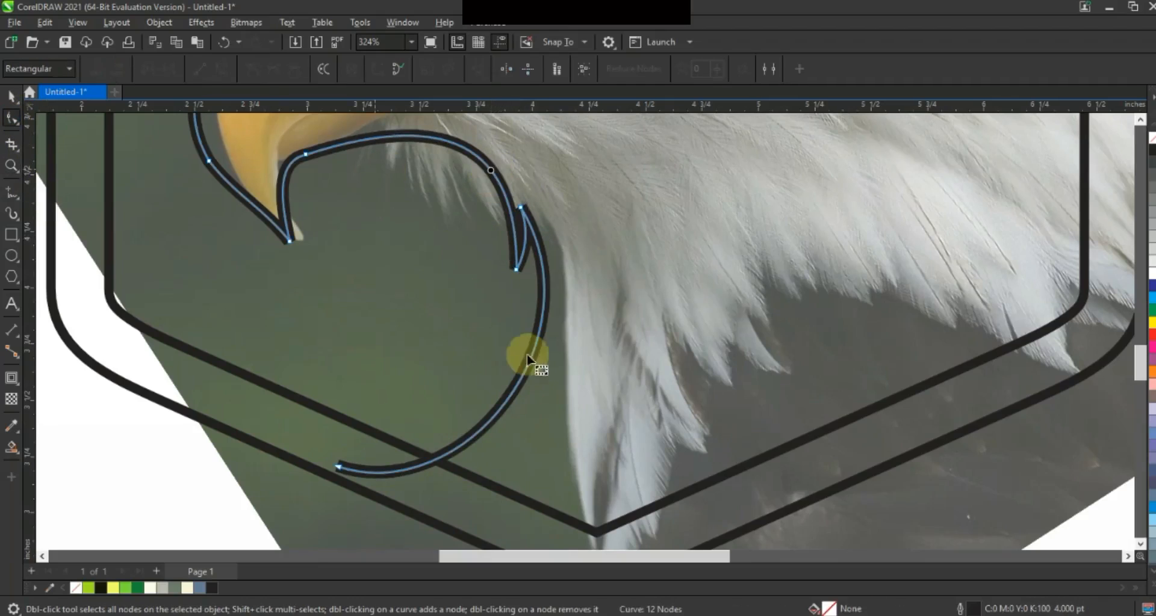
left_click_drag(520, 208, 531, 209)
left_click_drag(609, 337, 603, 338)
left_click_drag(471, 150, 464, 158)
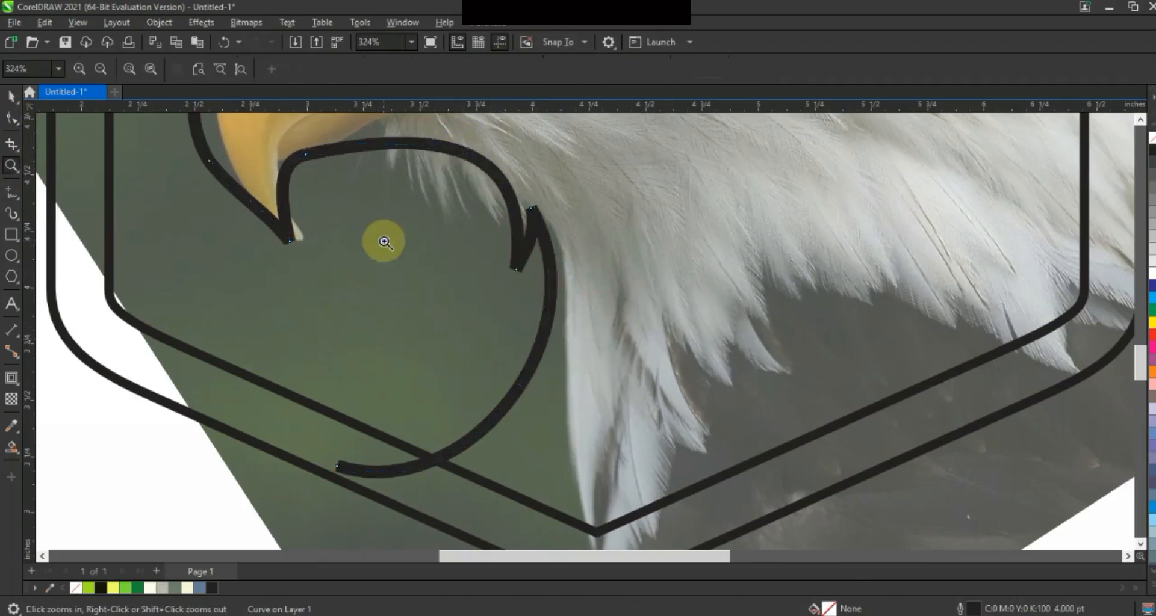
Start an inner straight-segment shape from the forehead along the crown, with feather notches, to the back of the head
key("F3")
key("z")
left_click_drag(259, 160, 847, 508)
left_click_drag(335, 222, 955, 480)
left_click_drag(333, 135, 907, 488)
left_click(11, 193)
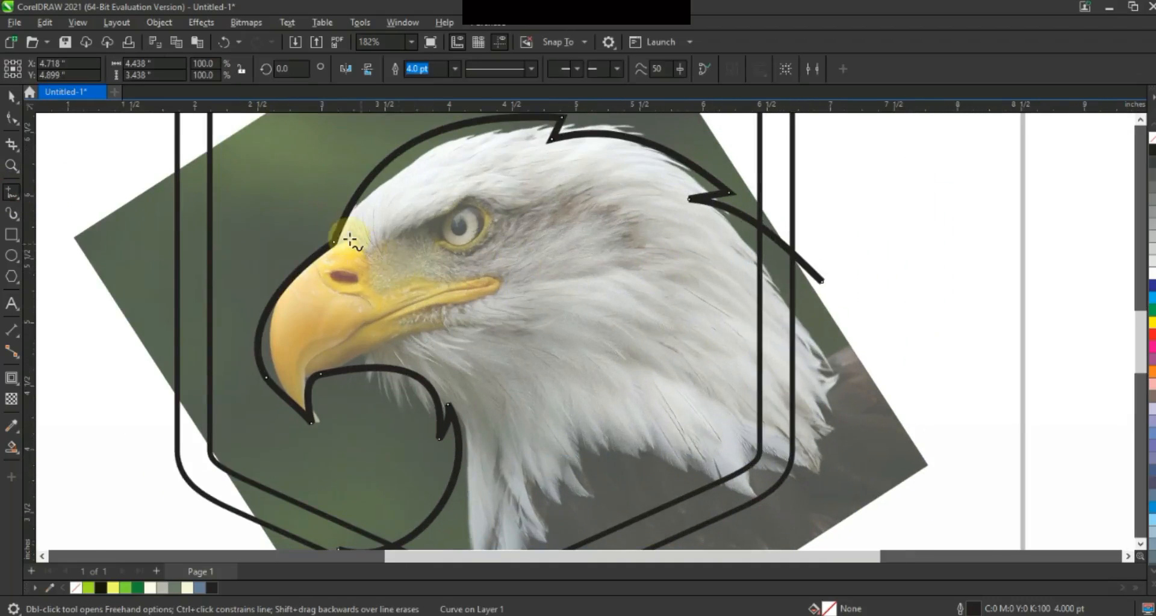
left_click(536, 131)
left_click(524, 159)
left_click(694, 179)
left_click(660, 203)
left_click(753, 261)
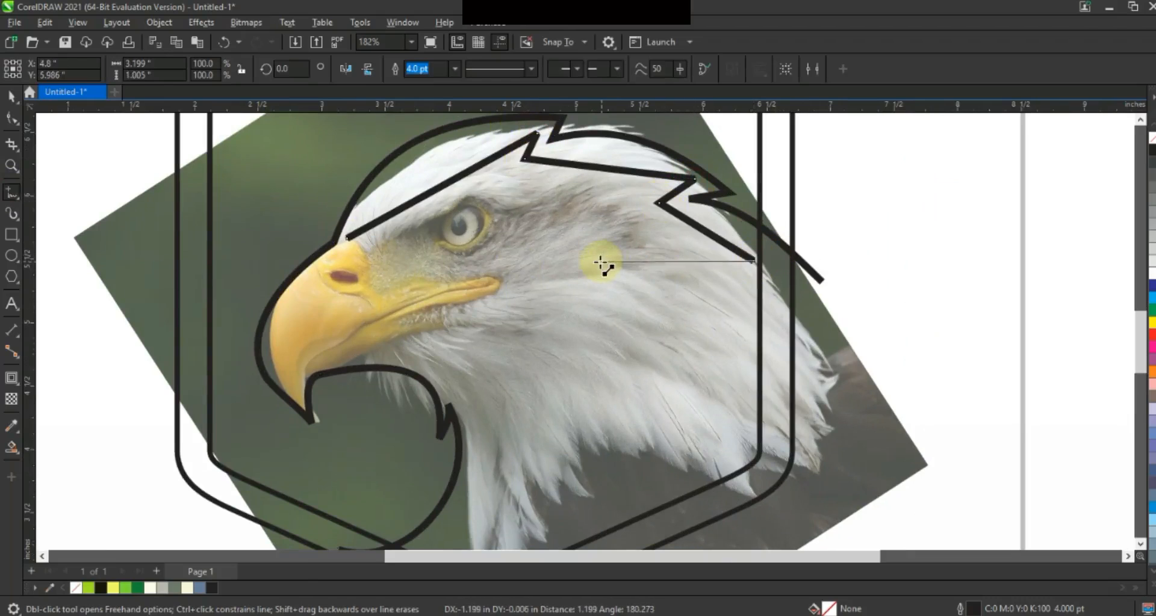
Continue the inner shape through two lower feather points, the mouth corner and the eye socket, and close it at the forehead
left_click(750, 360)
left_click(558, 323)
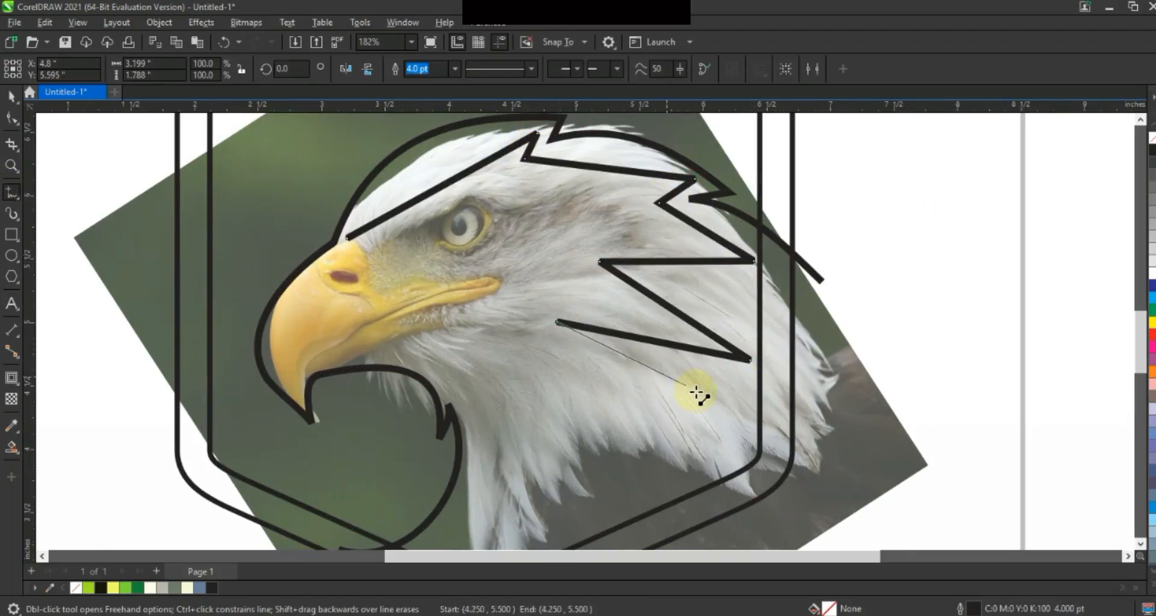
left_click(697, 392)
left_click(440, 270)
left_click(496, 215)
left_click(541, 199)
left_click(372, 258)
left_click(345, 239)
Convert the inner shape's segments to curves and bend them along the crown, brow, forehead and behind the eye
left_click(10, 120)
key("F10")
left_click(220, 70)
left_click_drag(439, 213, 417, 187)
left_click_drag(460, 251, 459, 225)
left_click(349, 266)
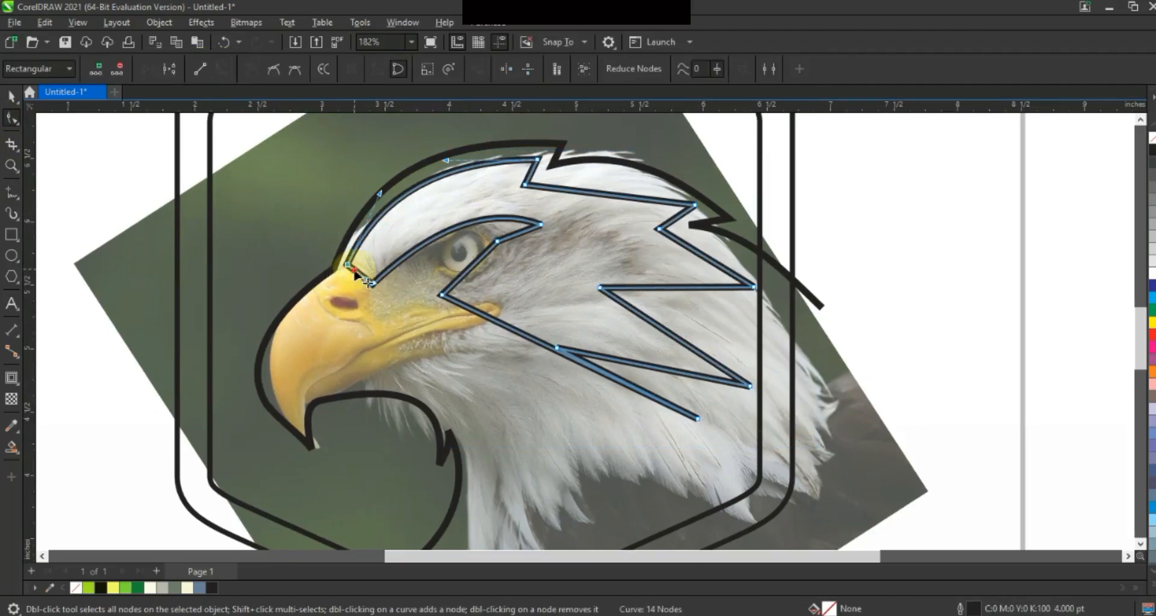
left_click_drag(342, 289, 341, 284)
left_click(476, 269)
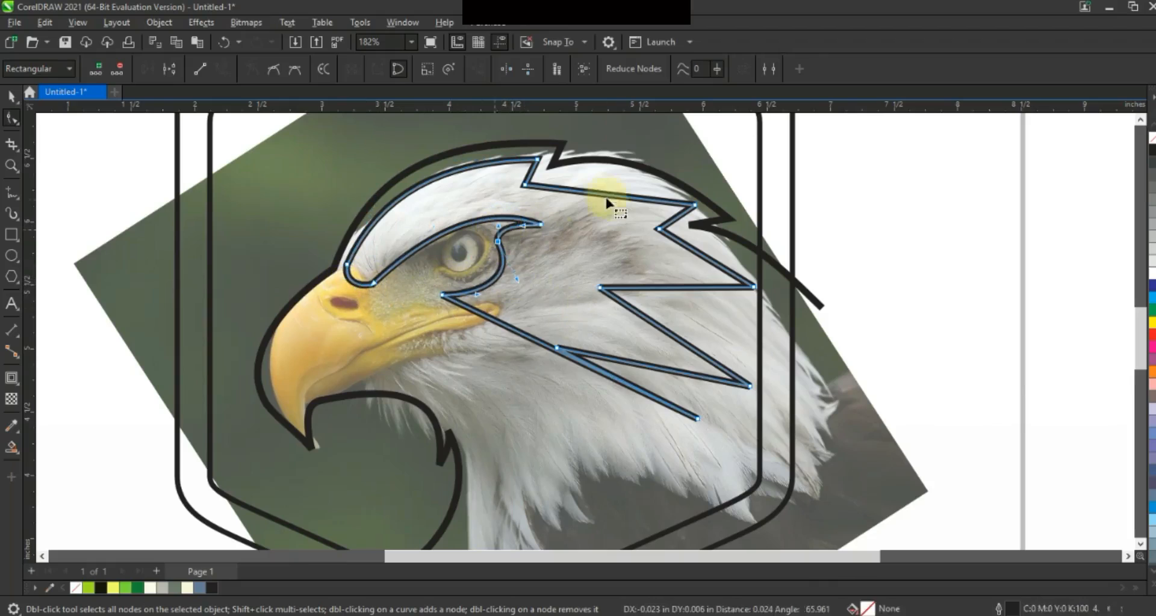
Bend the inner shape's nape and back feather segments into pointed, curved feathers
left_click_drag(606, 193, 608, 176)
left_click(673, 234)
left_click_drag(706, 256, 715, 248)
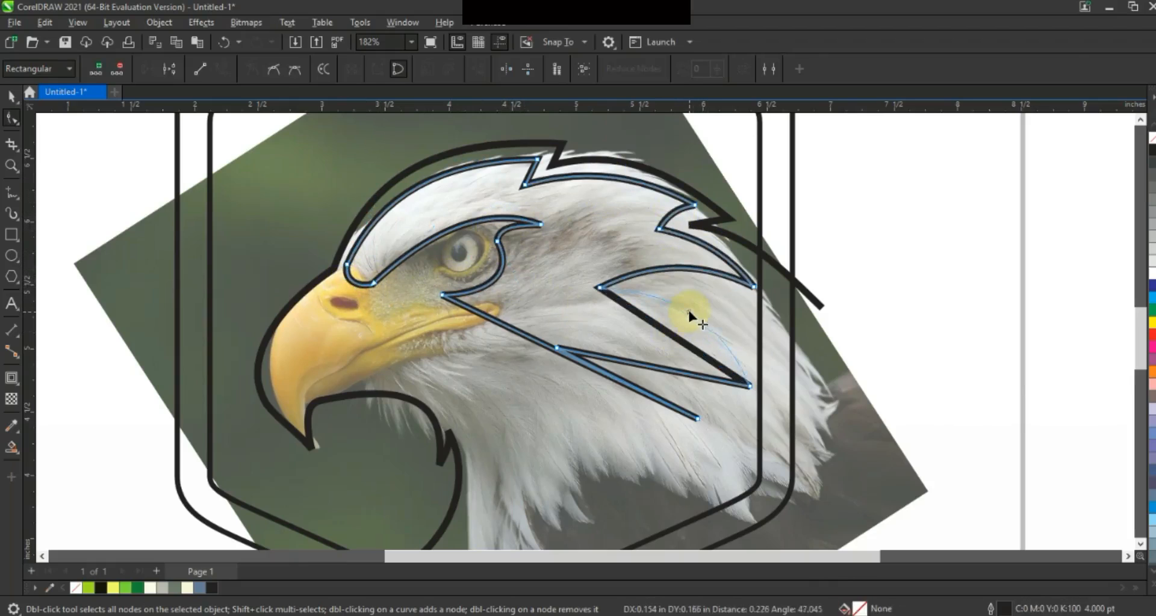
left_click_drag(688, 310, 689, 312)
left_click(652, 369)
left_click_drag(661, 357, 661, 356)
left_click(485, 315)
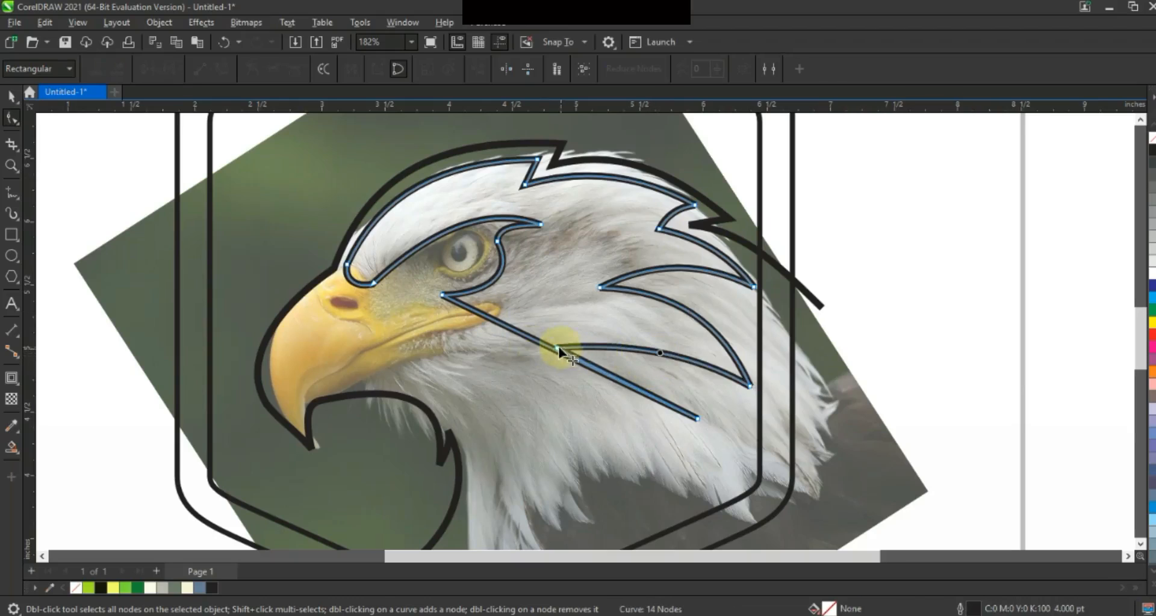
Raise the notch node above the lowest feather and bend that feather's edges into curves
left_click_drag(558, 348, 571, 330)
left_click_drag(703, 362, 708, 358)
left_click_drag(636, 376, 651, 367)
left_click_drag(567, 357, 568, 353)
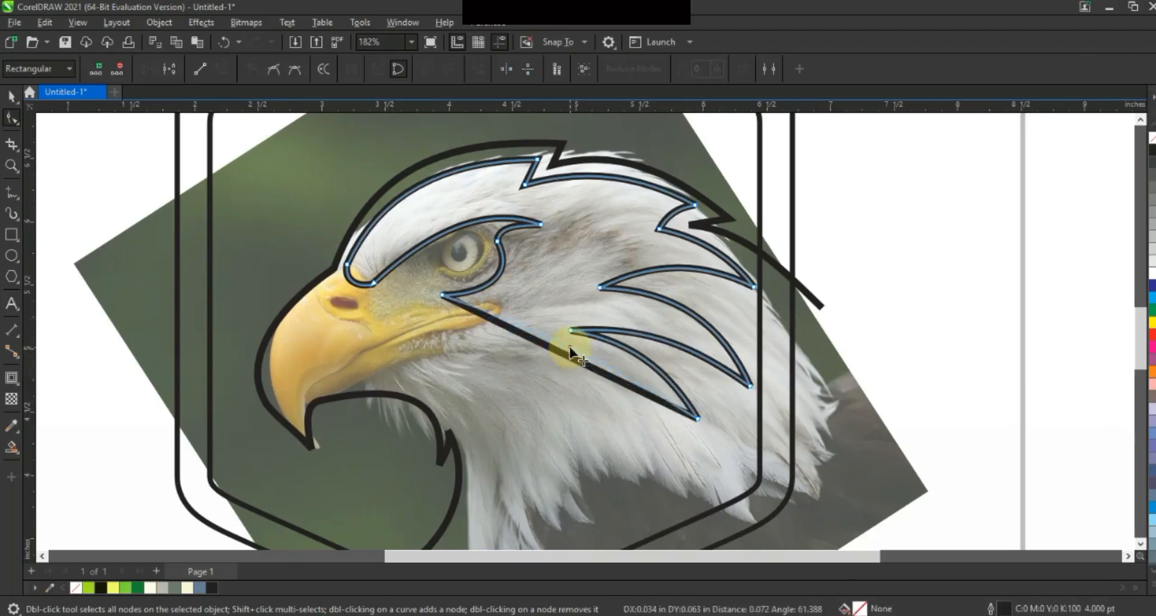
Fine-tune the inner shape by shifting the mouth-corner and two feather-notch nodes and reshaping the adjacent feather curves
left_click_drag(443, 296, 447, 299)
double_click(537, 328)
left_click_drag(571, 331, 576, 320)
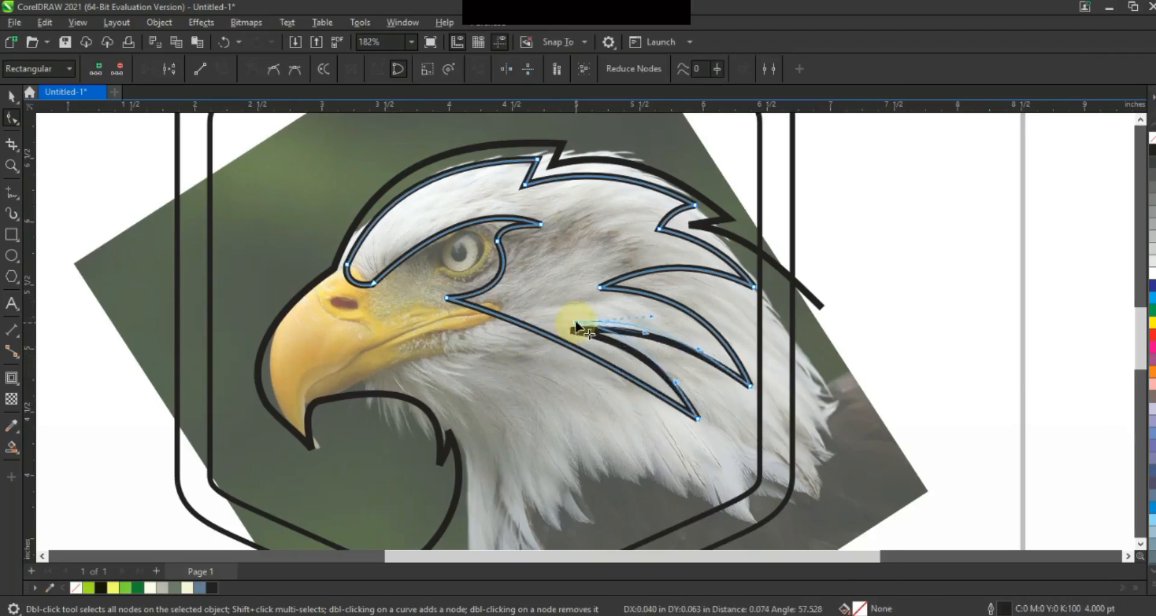
left_click_drag(698, 352, 702, 349)
left_click(602, 287)
left_click_drag(602, 288, 607, 283)
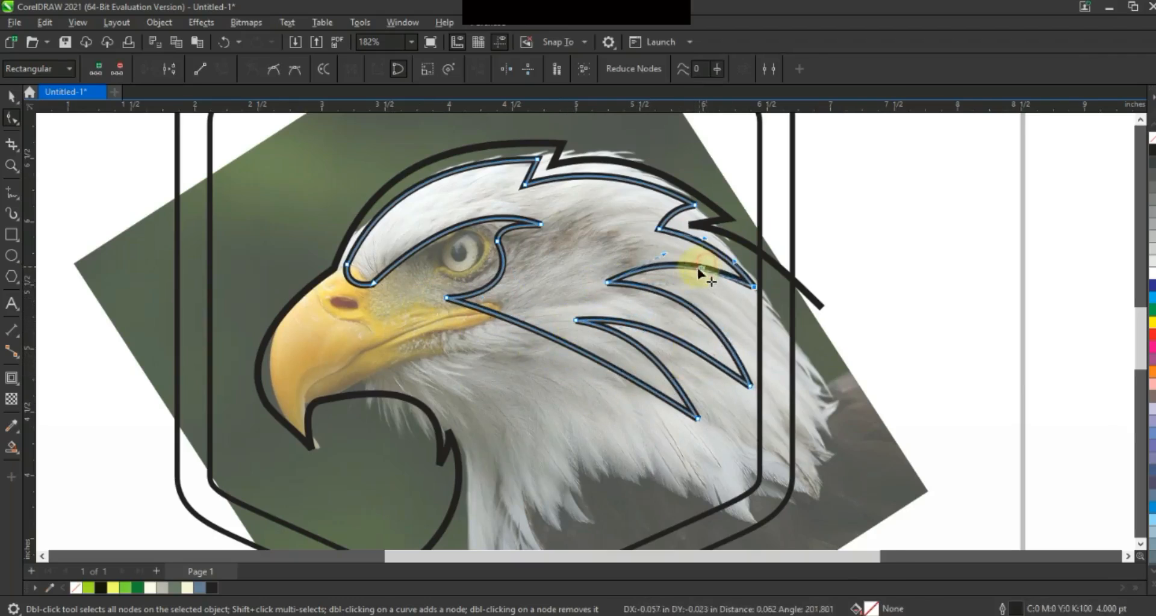
left_click_drag(655, 364, 588, 341)
left_click_drag(447, 298, 445, 308)
left_click_drag(578, 352, 691, 345)
left_click(608, 282)
Draw a closed straight-segment beak shape from the beak's top past the nostril and cheek to the tip and back
key("F3")
key("z")
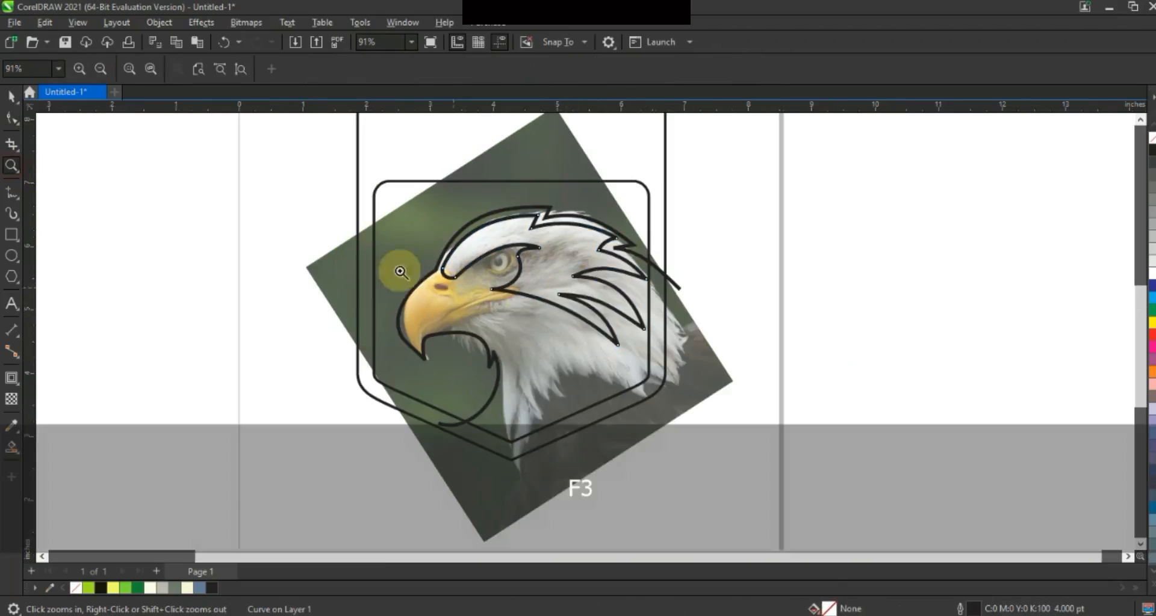
left_click_drag(294, 188, 806, 498)
left_click(657, 357)
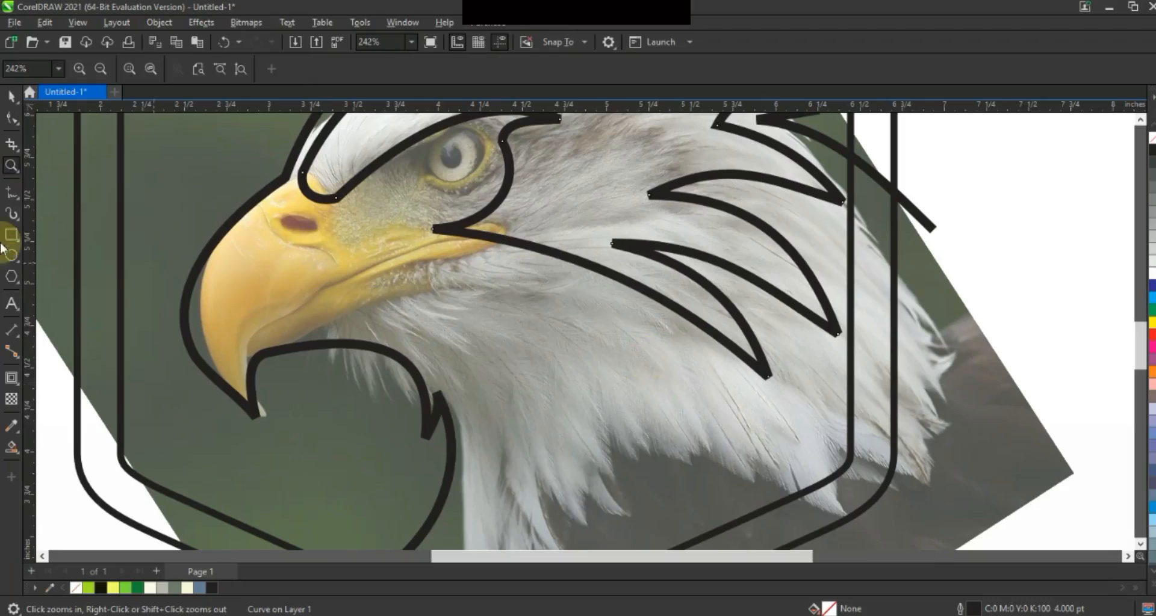
left_click(10, 196)
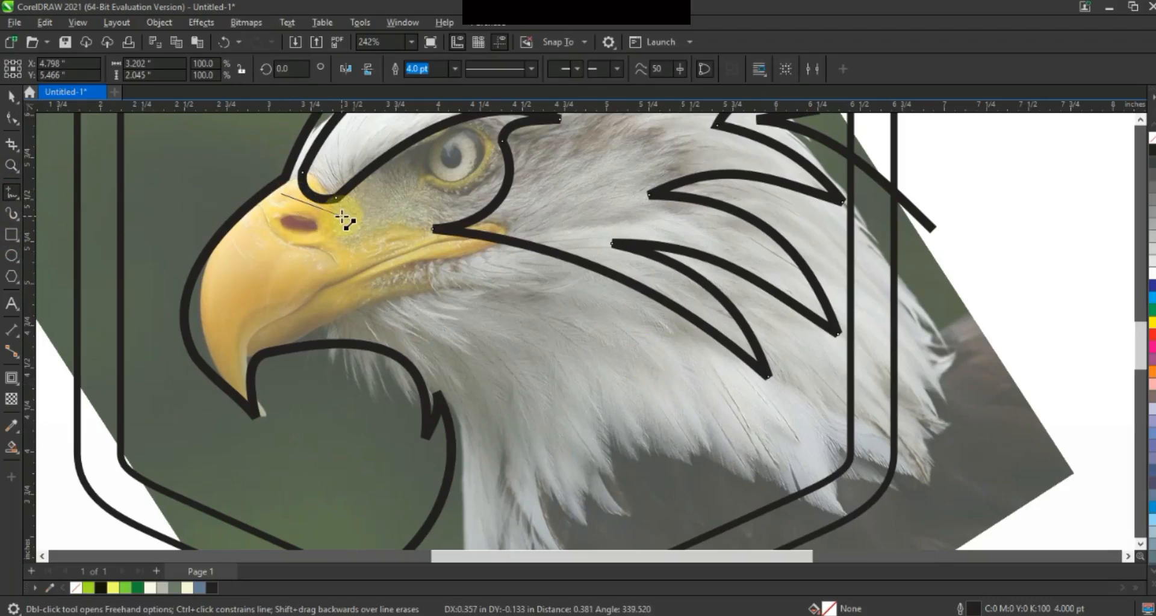
left_click(596, 292)
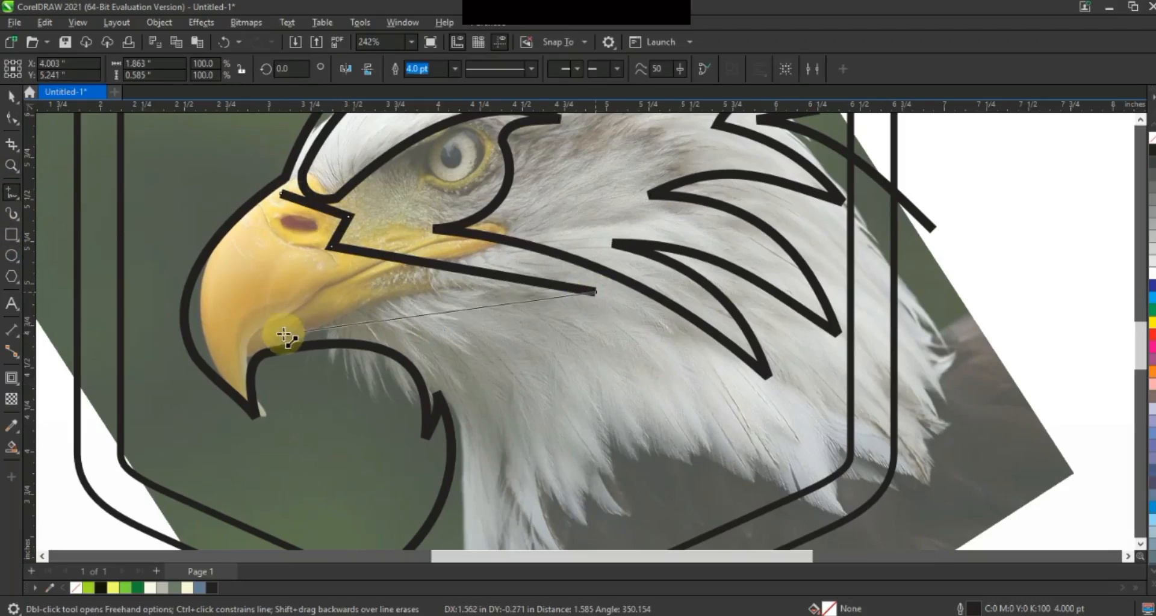
left_click(236, 337)
left_click(239, 384)
left_click(282, 194)
Bend the beak shape's front, nostril, cheek and lower edges into curves that follow the photo
key("F10")
left_click_drag(260, 288, 192, 282)
left_click(298, 207)
left_click_drag(300, 208, 314, 224)
mouse_move(489, 272)
left_mouse_down()
mouse_move(489, 259)
mouse_move(477, 275)
left_mouse_up()
left_click(234, 340)
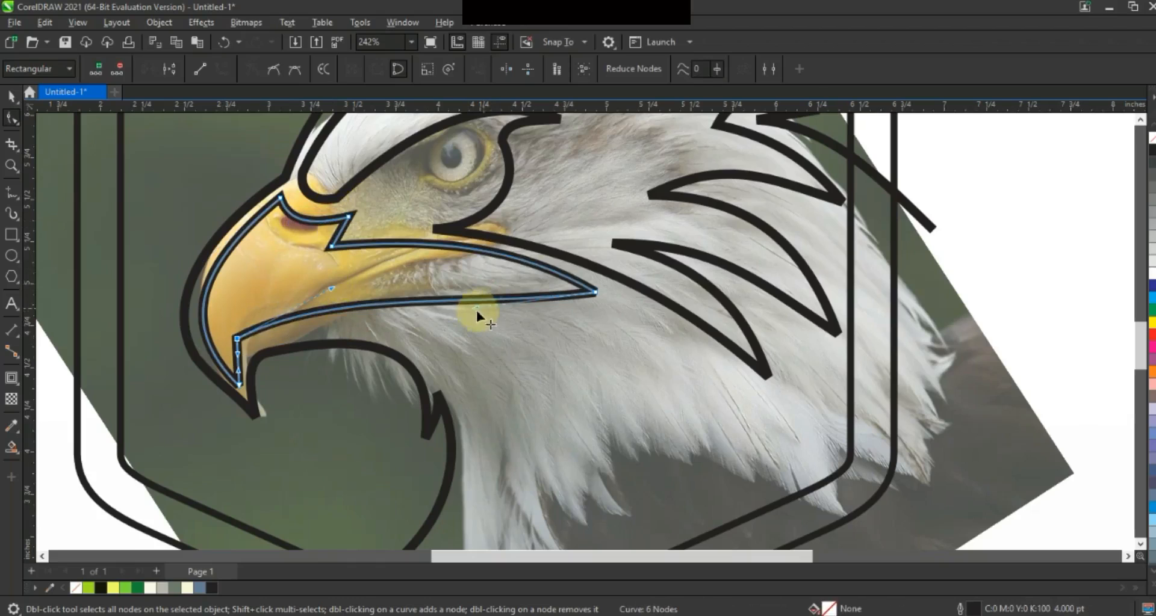
left_click_drag(469, 295, 361, 276)
left_click_drag(237, 372, 239, 383)
Pull the beak shape's rear point down into the neck feathers, smooth both edges leading to it, and deselect the shape
left_click_drag(595, 292, 619, 377)
left_click_drag(556, 346, 549, 340)
left_click_drag(573, 287, 572, 286)
left_click_drag(459, 330, 472, 297)
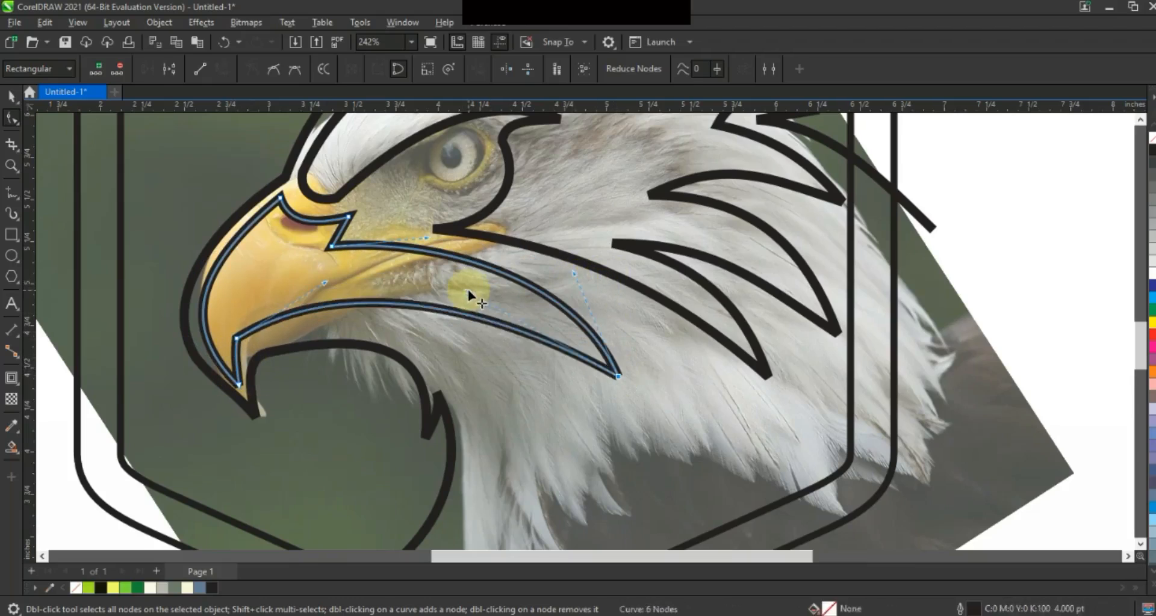
left_click_drag(607, 357, 564, 289)
left_click(13, 97)
key("F3")
key("Escape")
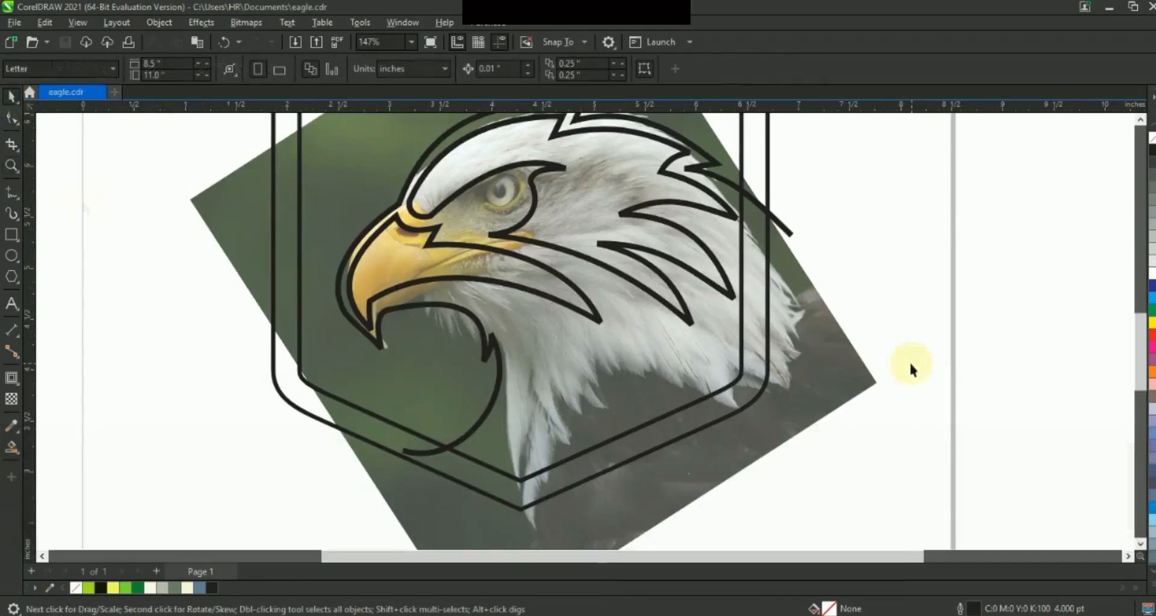
Move the eagle photo sideways off the badge to check the traced lines, and undo the move
key("F3")
left_click_drag(837, 410, 491, 407)
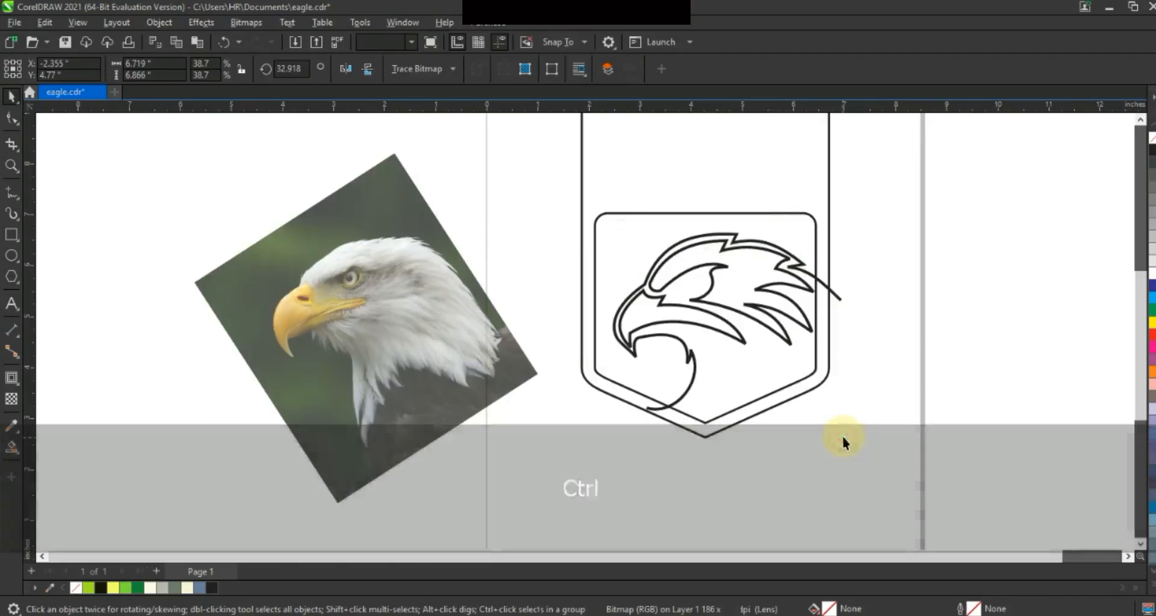
key("ctrl+z")
key("Escape")
Draw a small closed straight-segment shape over the eagle's eye
left_click(12, 164)
left_click(857, 412)
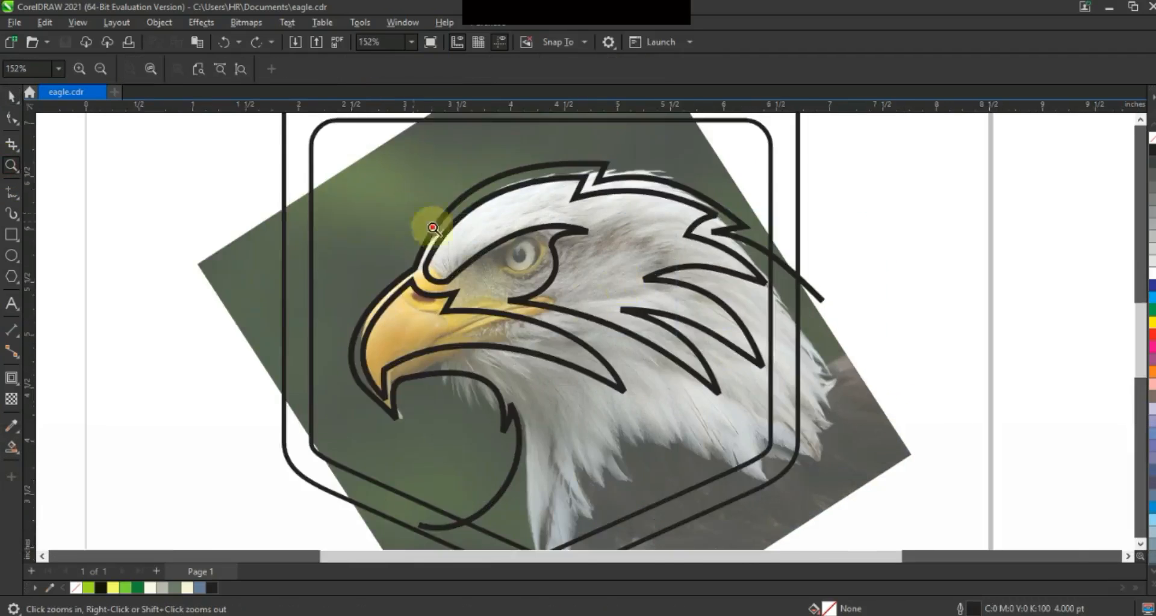
left_click(413, 214)
left_click(12, 193)
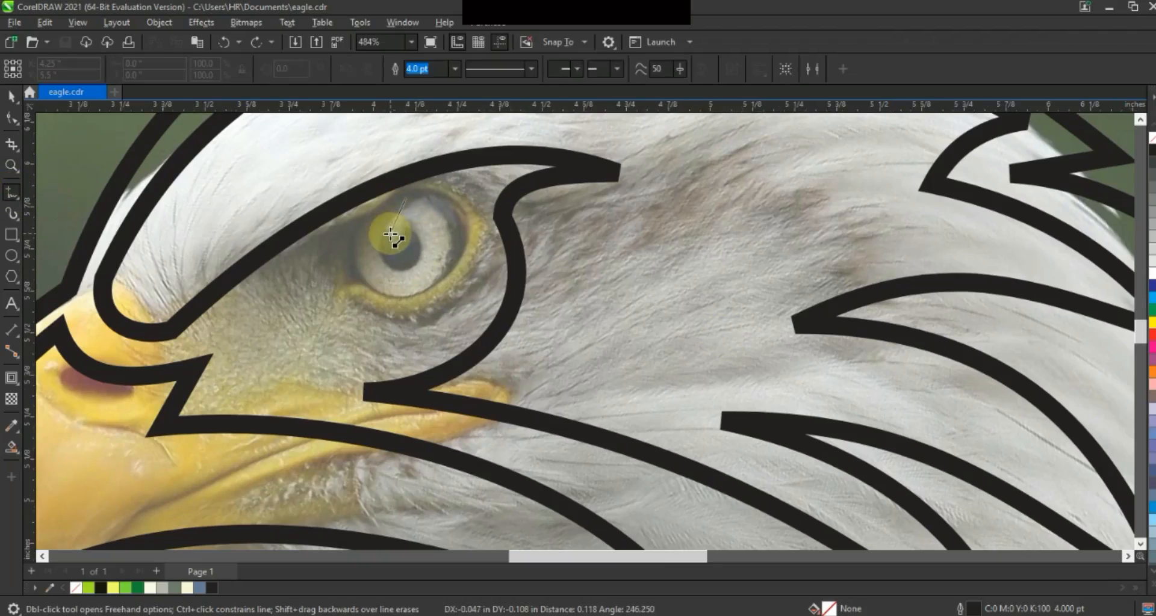
left_click(390, 233)
left_click(422, 243)
left_click(348, 300)
Reshape the eye shape's nodes and segments into a curled crescent around the pupil and lower eyelid
left_click(12, 118)
mouse_move(388, 203)
left_mouse_down()
mouse_move(352, 277)
mouse_move(470, 299)
mouse_move(484, 325)
left_mouse_up()
left_click_drag(349, 300, 340, 326)
left_click_drag(492, 200, 511, 186)
left_click_drag(393, 222, 385, 201)
mouse_move(398, 267)
left_mouse_down()
mouse_move(420, 275)
mouse_move(388, 251)
left_mouse_up()
left_click(421, 281)
left_click(422, 288)
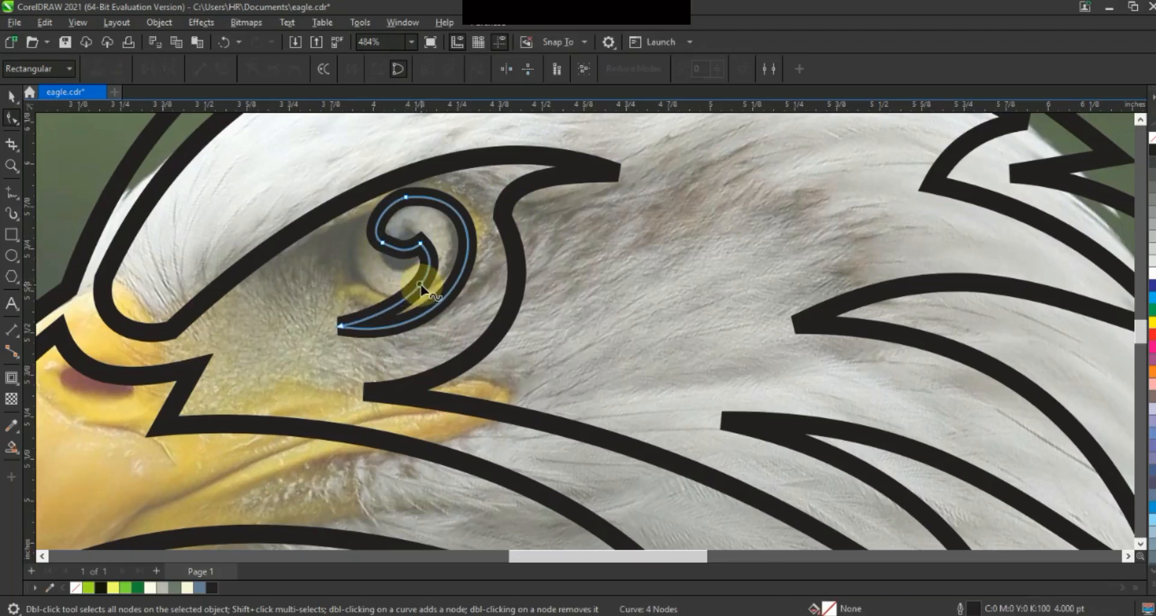
Draw an open, straight-sided pointed feather outline on the eagle's lower neck, with both ends reaching the badge's inner lower edge
left_click(10, 101)
key("F3")
key("Escape")
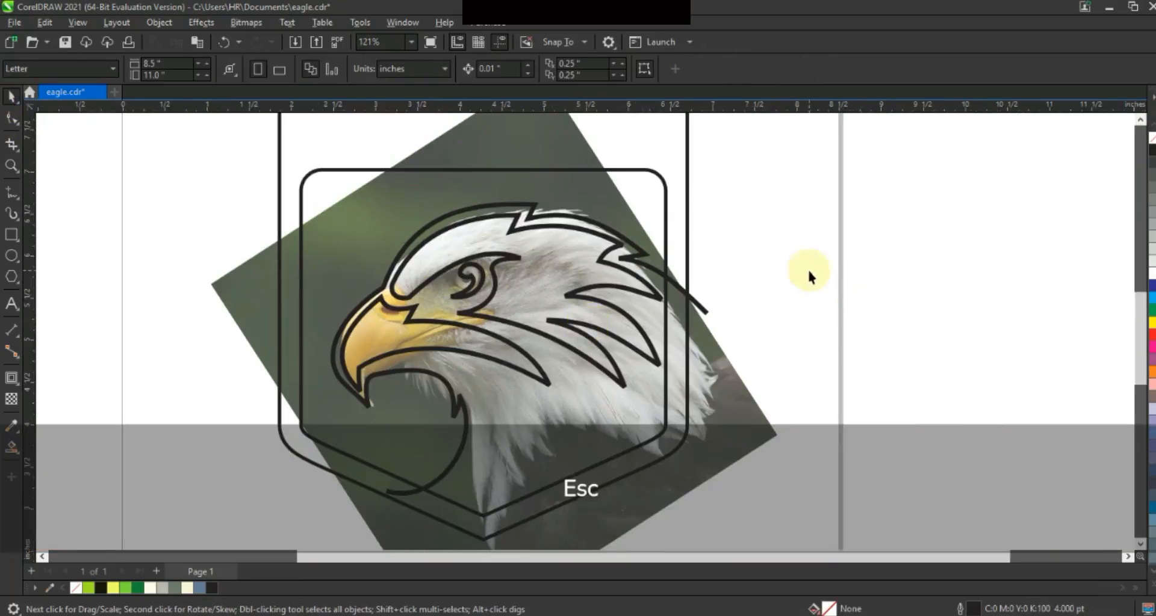
left_click(20, 171)
left_click_drag(194, 233, 850, 534)
left_click(12, 192)
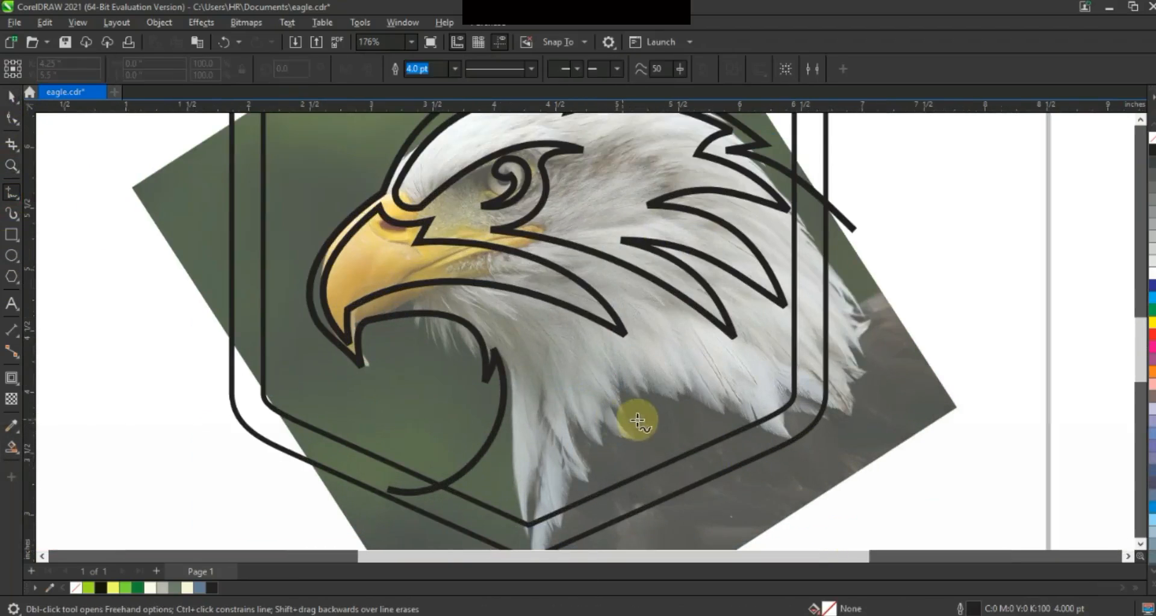
mouse_move(541, 524)
left_mouse_down()
mouse_move(546, 326)
mouse_move(624, 491)
left_mouse_up()
Convert the neck feather outline's segments to curves and bow both sides outward to follow the neck
left_click(11, 118)
left_click(545, 404)
left_click(214, 70)
left_click_drag(586, 406, 609, 395)
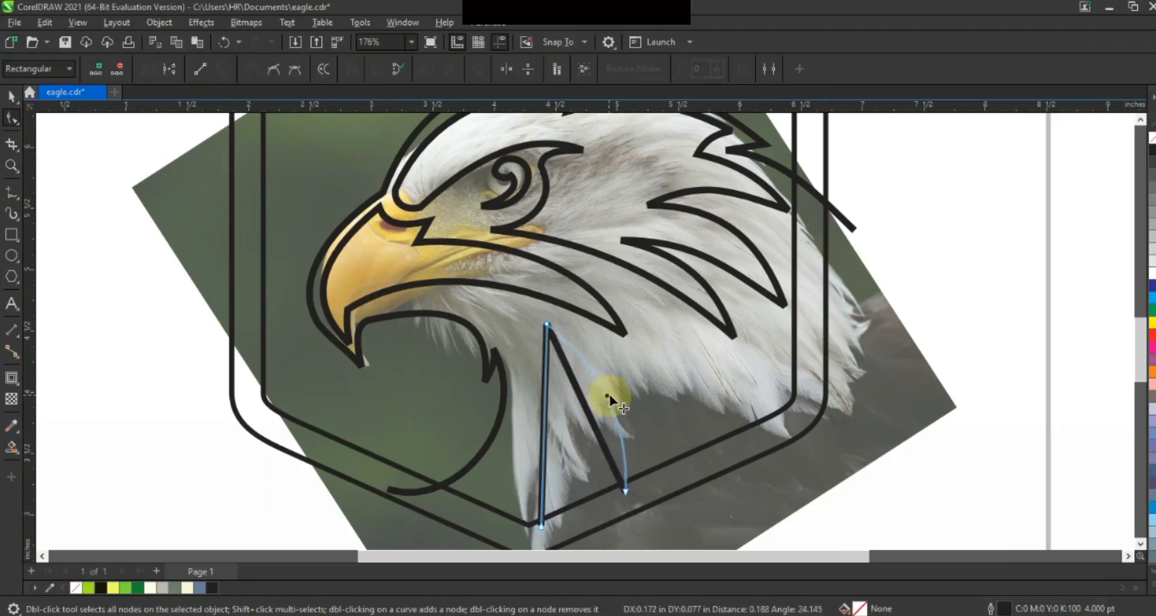
left_click(550, 419)
left_click_drag(558, 427, 570, 435)
Duplicate the curved feather outline toward the back of the neck, rotating the copy about 16° counterclockwise
left_click(11, 97)
left_click(589, 425)
mouse_move(691, 398)
left_mouse_down()
mouse_move(735, 482)
mouse_move(730, 405)
mouse_move(740, 392)
left_mouse_up()
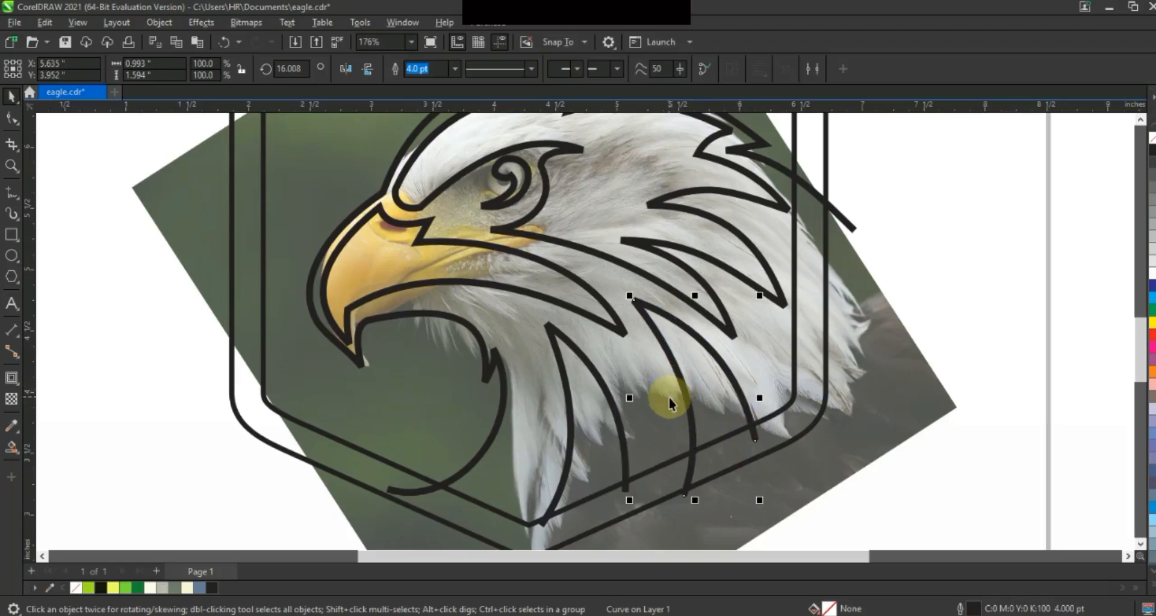
scroll(644, 398, "down", 1)
key("Escape")
Move the eagle photo off the badge to sit beside it, leaving the traced shapes deselected
left_click_drag(775, 404, 392, 391)
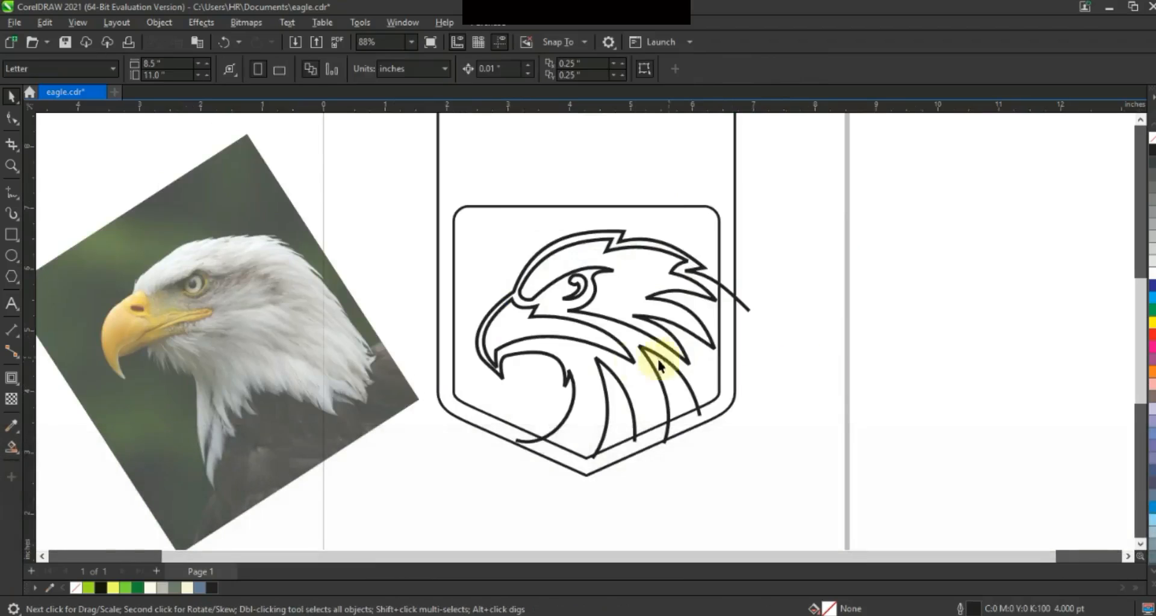
left_click(628, 360)
left_click(585, 295, "shift")
left_click(655, 379, "shift")
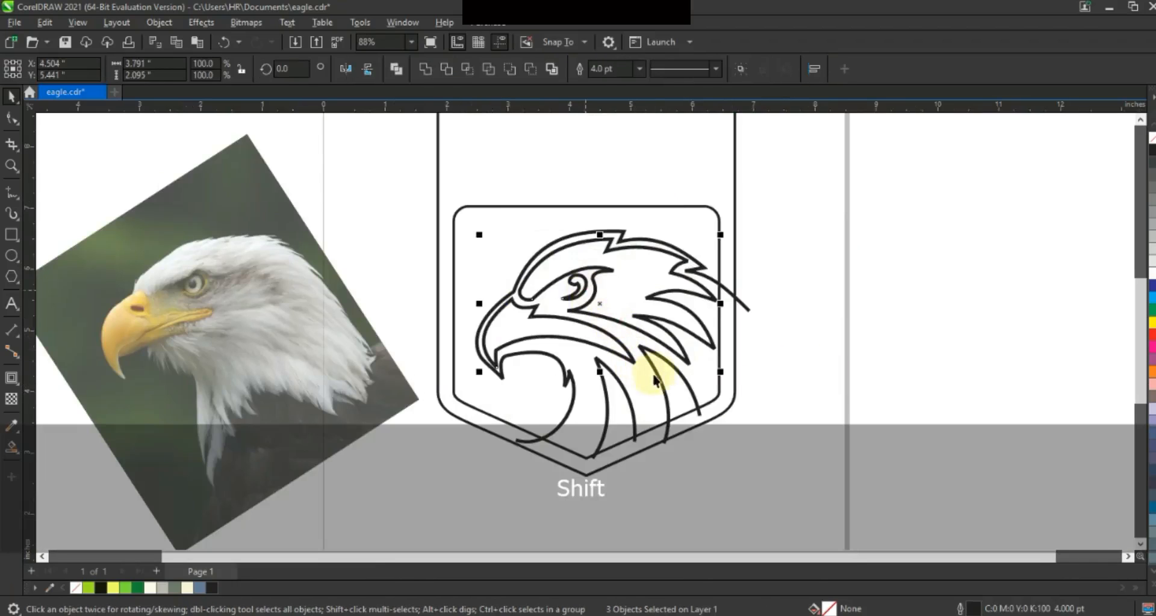
left_click(820, 426)
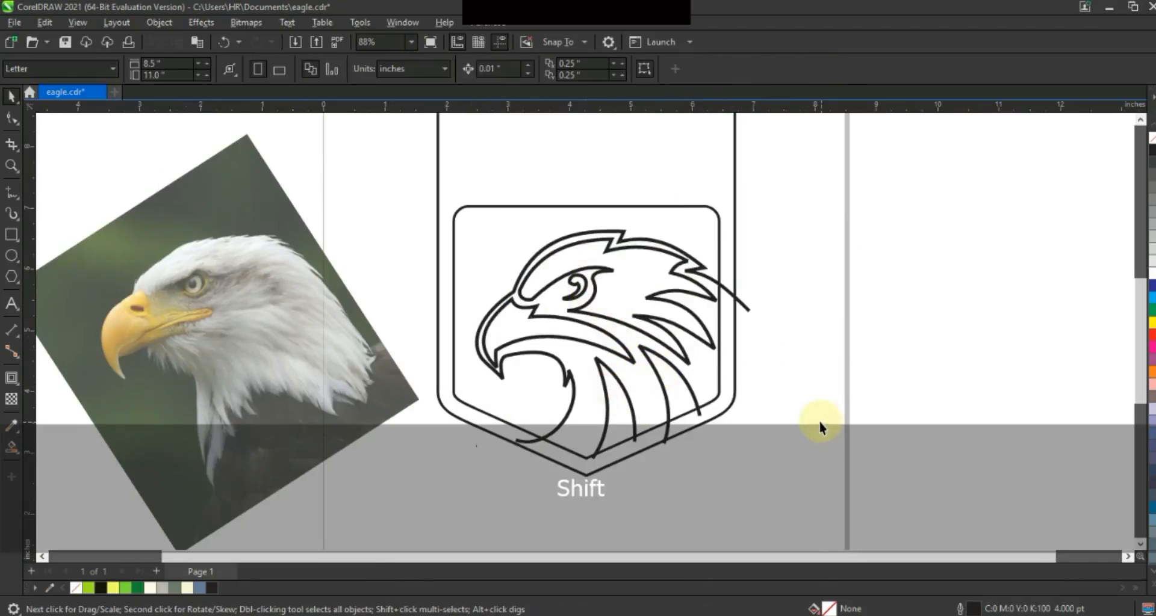
Smart Fill the shadow region running through the head and neck, recolour it black, and delete the stray lines at the nape and throat
left_click(11, 447)
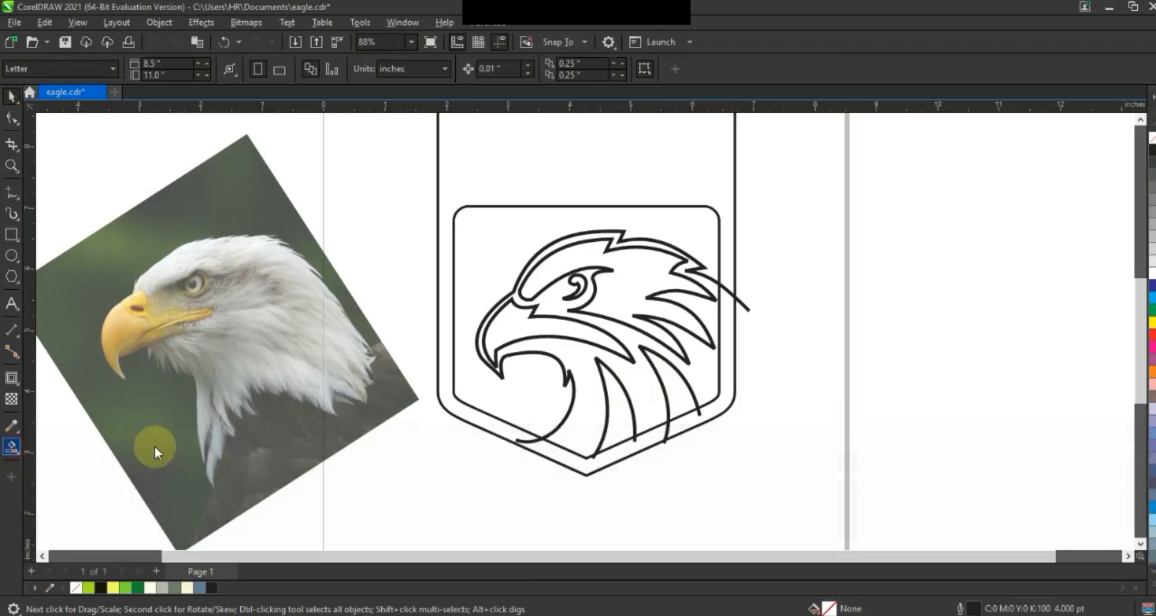
left_click(567, 354)
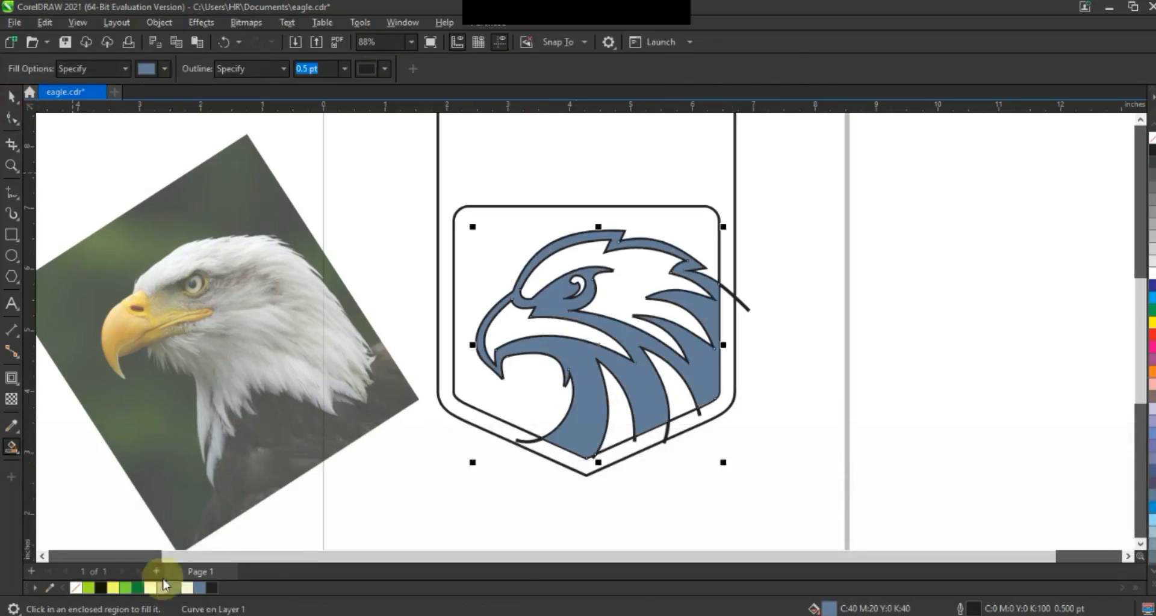
key("space")
left_click(101, 588)
left_click(861, 314)
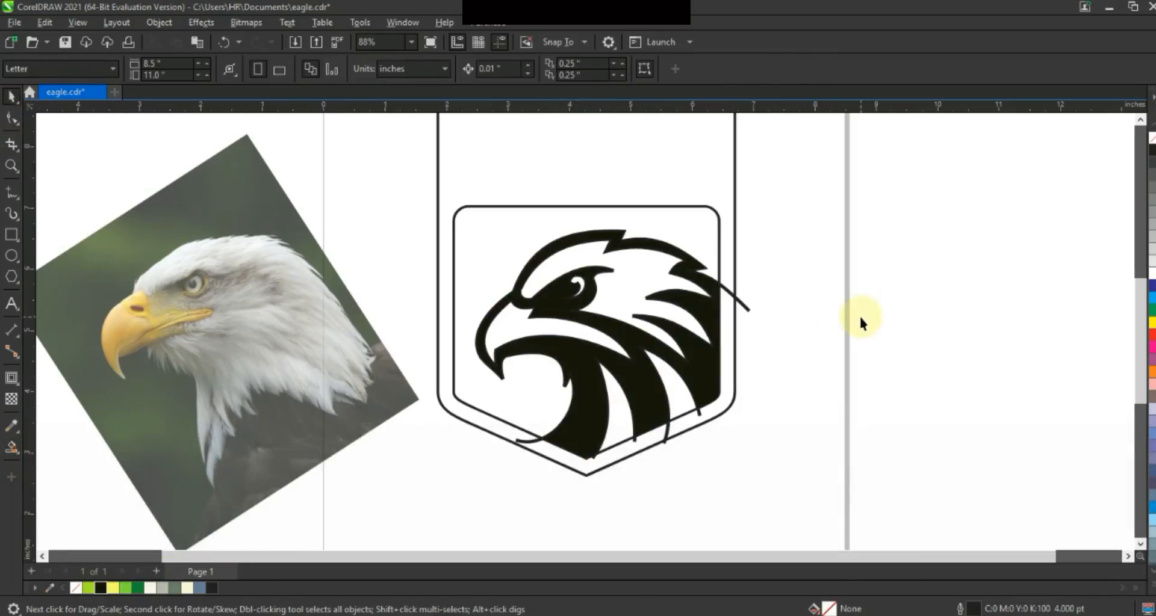
left_click(747, 307)
key("Delete")
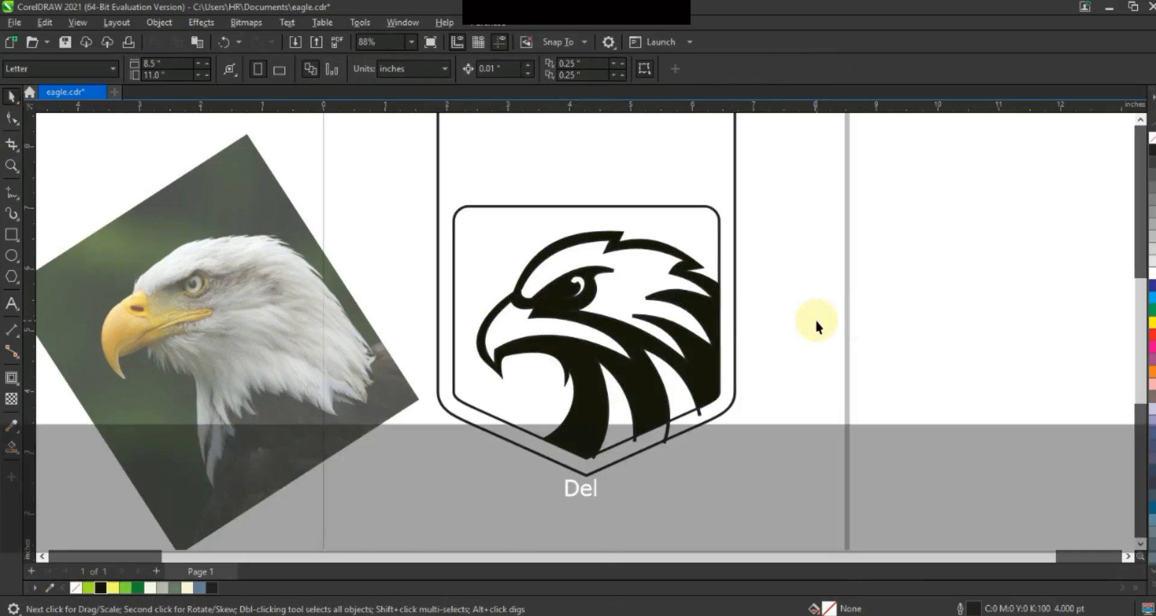
Smart Fill the beak, head and two neck feathers with blue-gray, and delete the feather lines overhanging the inner badge border
left_click(11, 447)
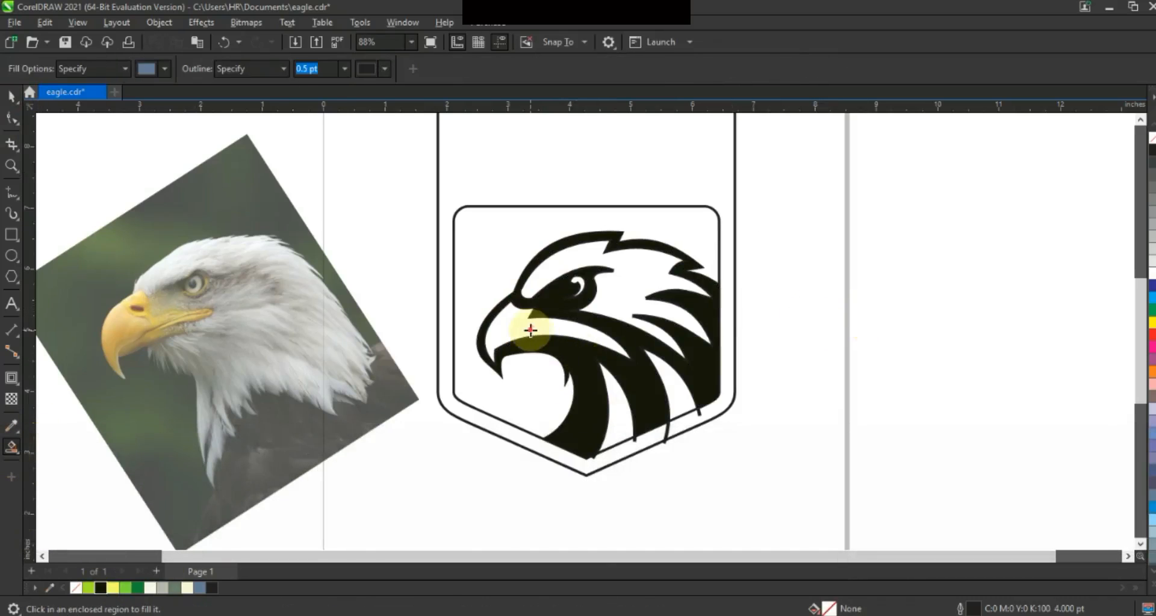
left_click(530, 330)
left_click(620, 292)
left_click(662, 389)
left_click(617, 429)
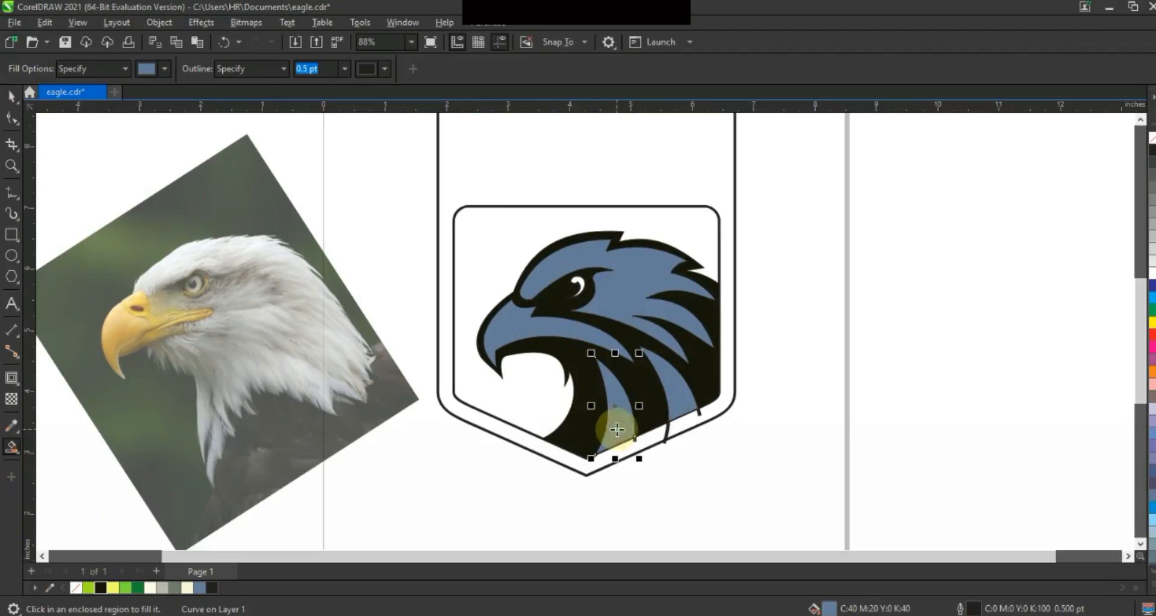
left_click(11, 96)
key("Delete")
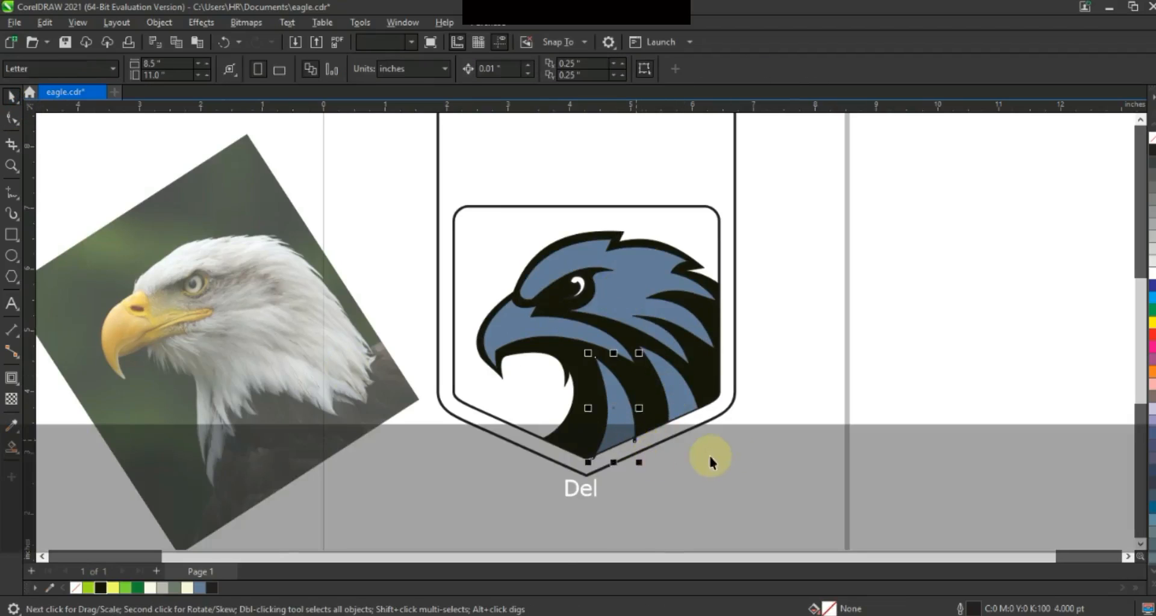
Set the line width to 1.0 pt and draw an open zigzag line from the beak's base to its hooked tip
left_click(12, 166)
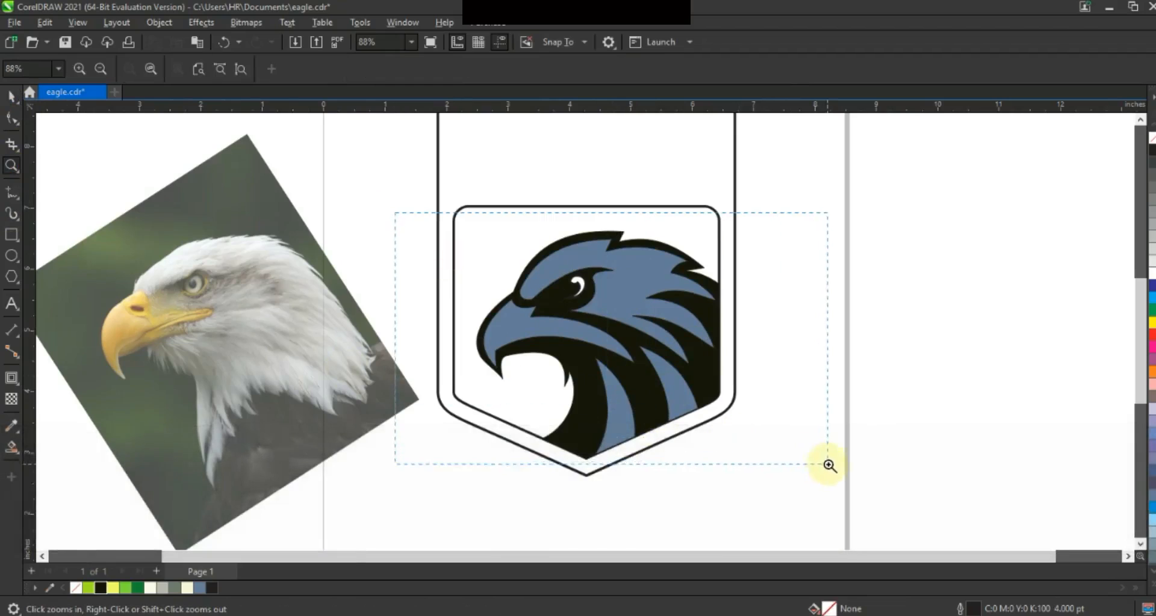
left_click_drag(829, 465, 828, 465)
left_click(455, 69)
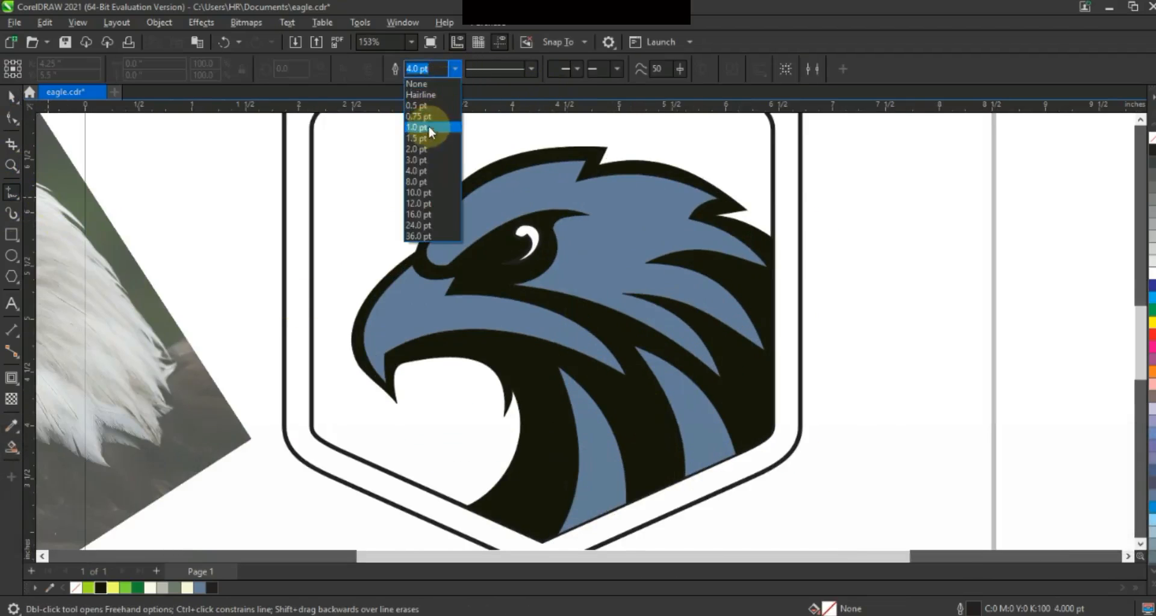
left_click(431, 176)
left_click(438, 278)
double_click(399, 304)
left_click(399, 406)
Bend the beak line's long segment along the beak's front edge and its short upper segment into smooth arcs
left_click(13, 118)
key("shift+F2")
key("F3")
left_click(555, 336)
left_click_drag(555, 336, 516, 327)
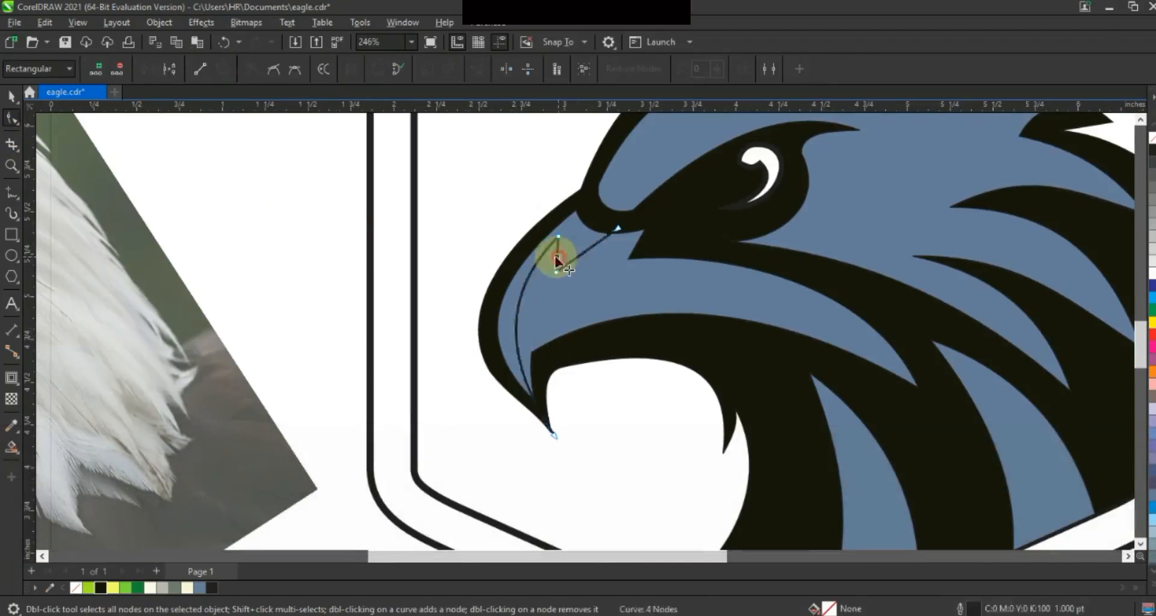
left_click_drag(577, 254, 571, 245)
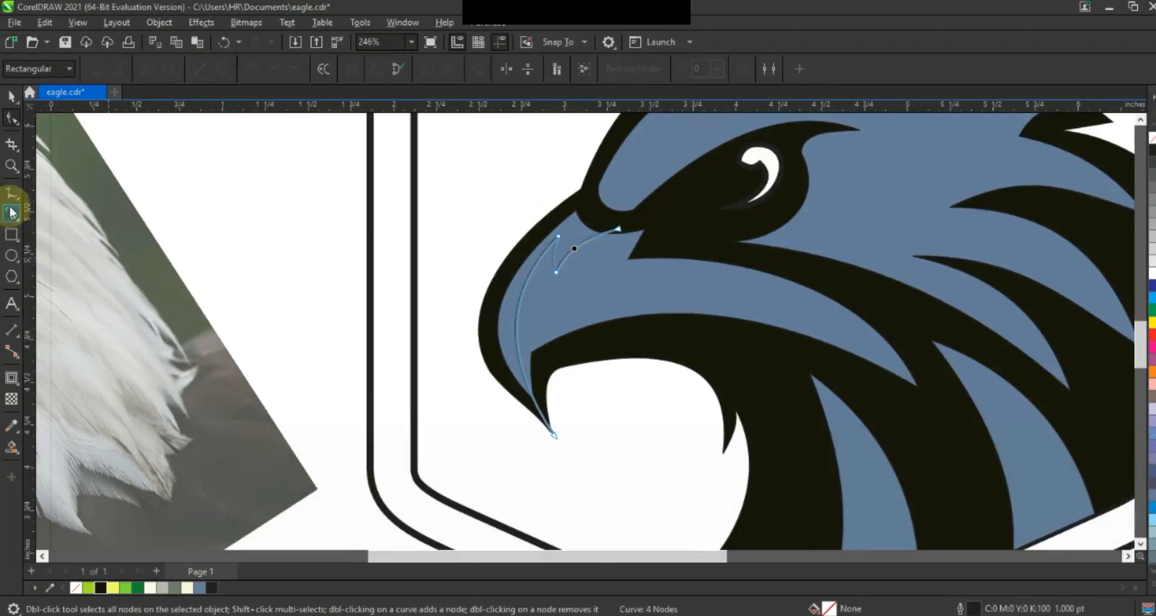
Draw a second zigzag line inside the beak, from its rear corner to the hooked tip
left_click(11, 192)
left_click(915, 378)
left_click(600, 283)
left_click(596, 258)
left_click(540, 404)
Convert the second beak line to curves and arch its front and long rear segments along the beak's contour
left_click(12, 118)
left_click_drag(354, 211, 986, 468)
left_click(218, 69)
left_click_drag(565, 338, 528, 324)
left_click(731, 325)
left_click_drag(732, 325, 759, 291)
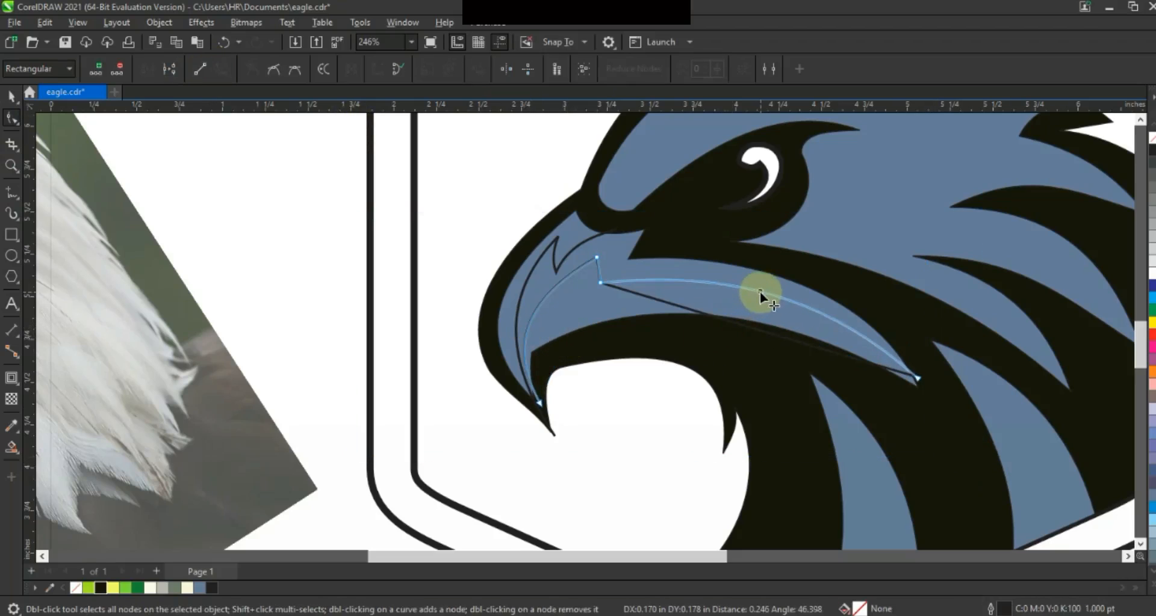
Smart Fill the separate beak regions divided by the two curved lines
left_click(12, 192)
left_click(11, 96)
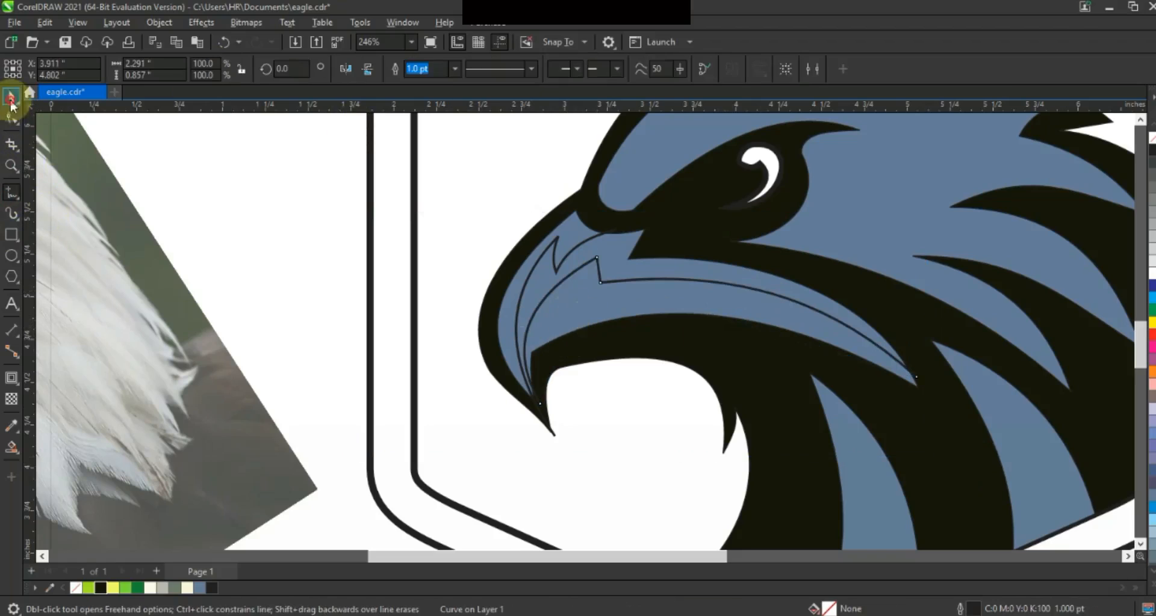
left_click(311, 292)
left_click(12, 447)
left_click(698, 312)
left_click(607, 258)
left_click(563, 313)
Recolour the beak's lower region dark green, its middle region bright green and its front region yellow-green
key("space")
left_click(138, 589)
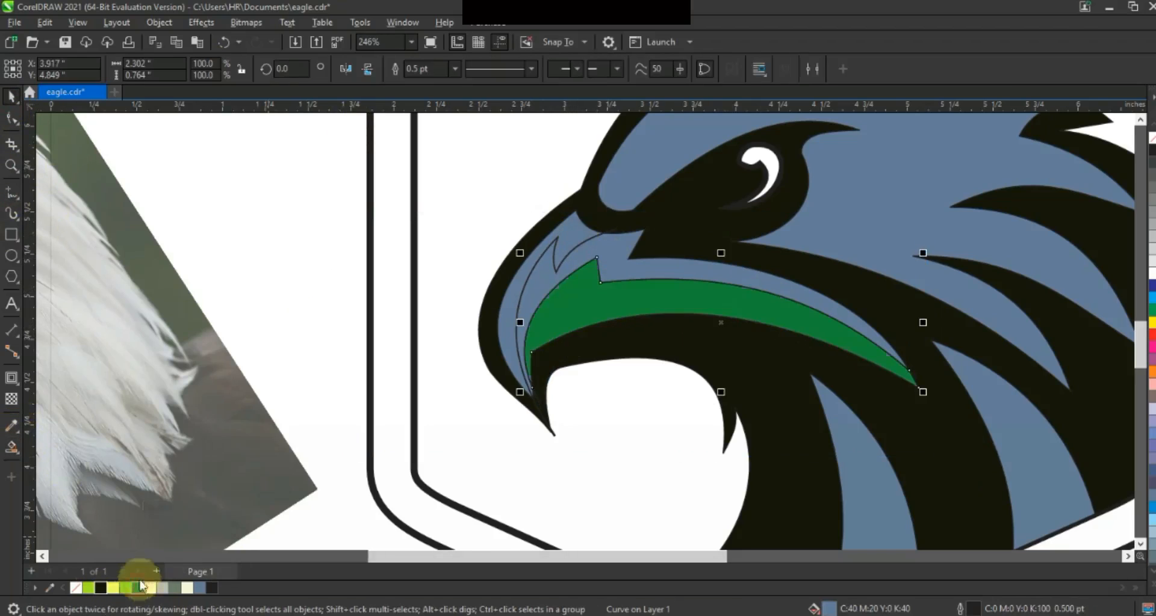
left_click(546, 283)
left_click(125, 588)
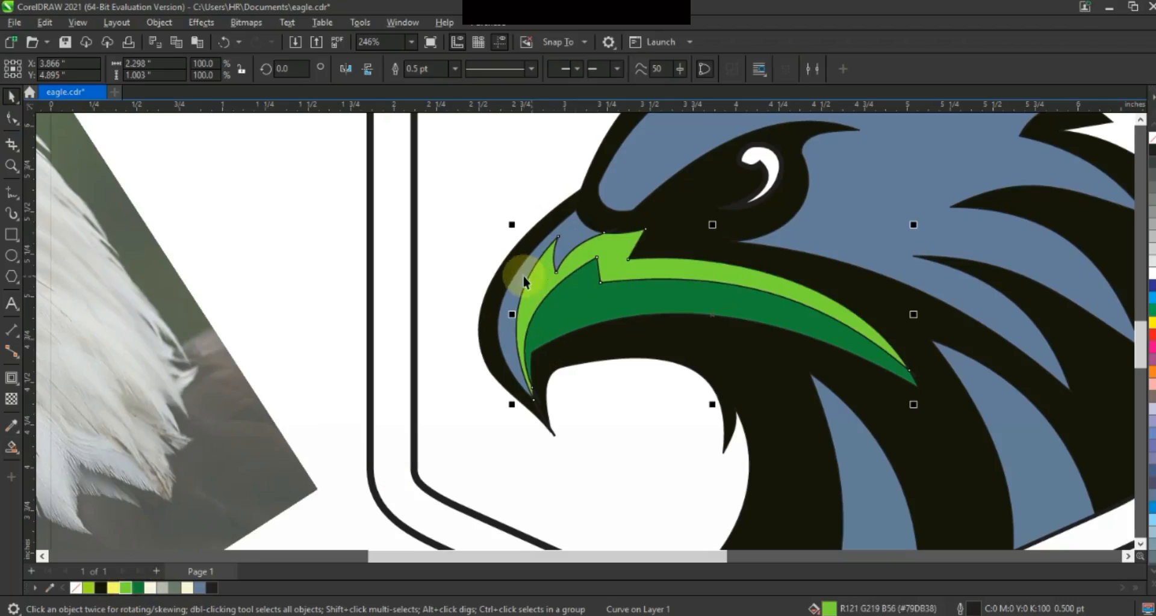
left_click(521, 277)
left_click(90, 593)
scroll(305, 292, "down", 2)
left_click_drag(289, 198, 617, 380)
left_click(926, 252)
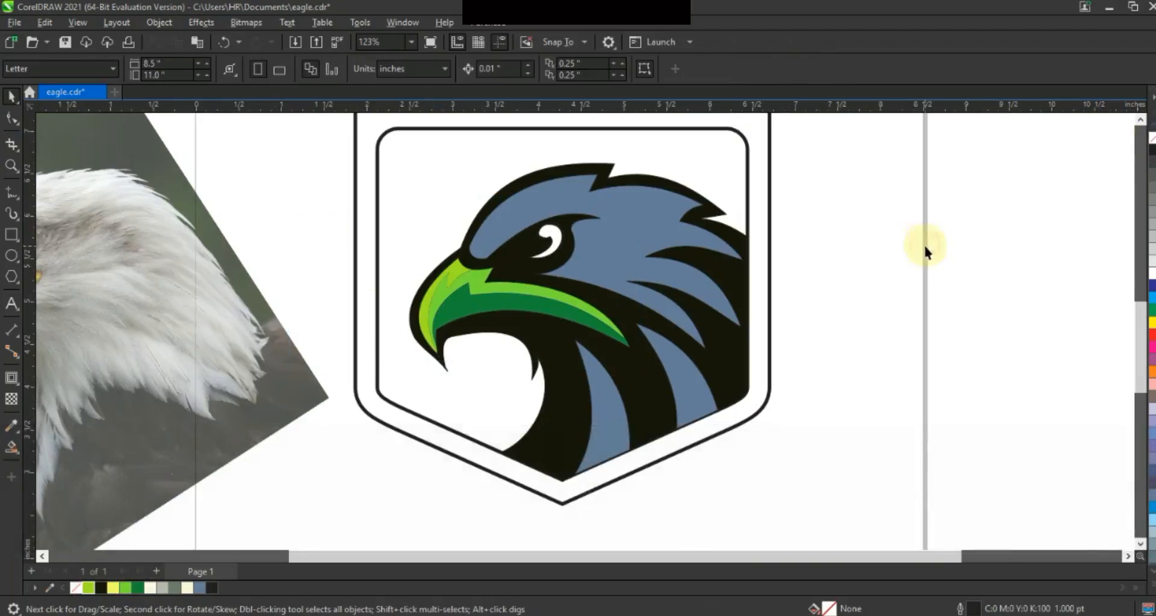
Draw a line down through the front neck feather and bend it into a curve following the feather
left_click(573, 330)
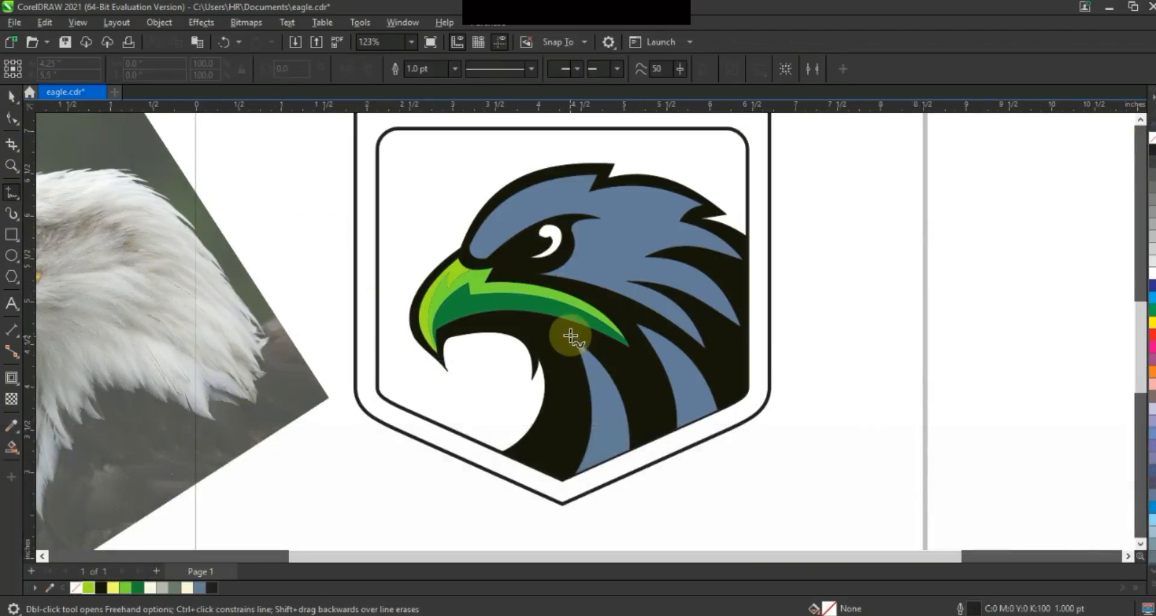
left_click(11, 118)
left_click(218, 71)
left_click_drag(584, 385, 607, 393)
Duplicate the dividing curve nearer the front feather's inner edge, and copy both curves onto the rear neck feather
left_click(11, 98)
left_click(593, 416)
left_click_drag(592, 507, 567, 509)
left_click(579, 420, "shift")
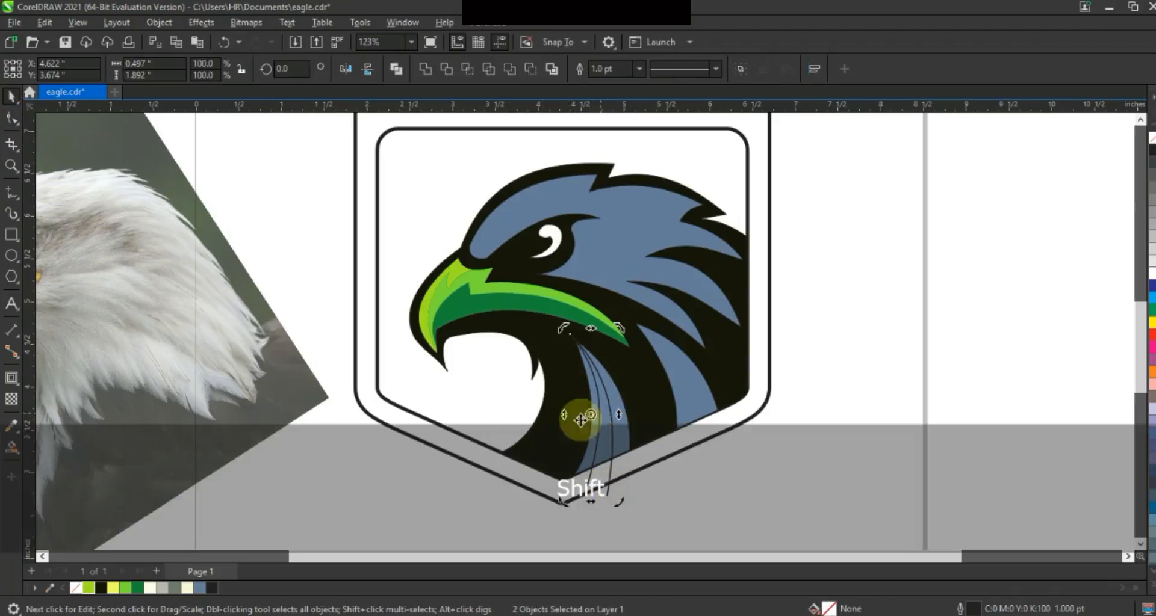
left_click_drag(594, 421, 665, 410)
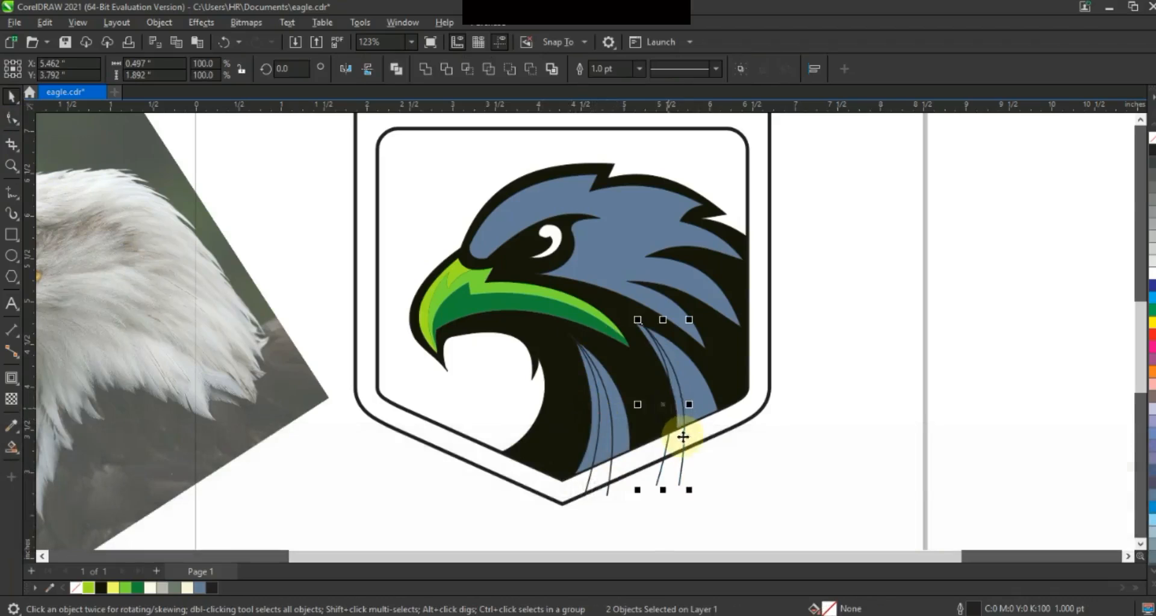
left_click(861, 454)
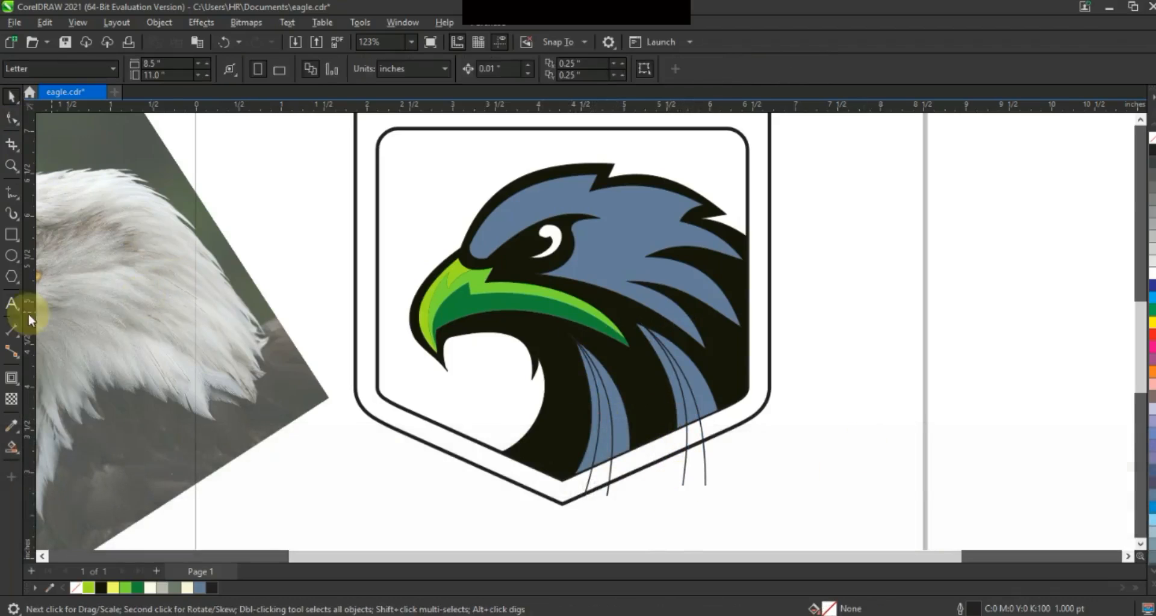
Smart Fill the strips between the dividing curves in both neck feathers
left_click(11, 447)
left_click(698, 396)
left_click(602, 447)
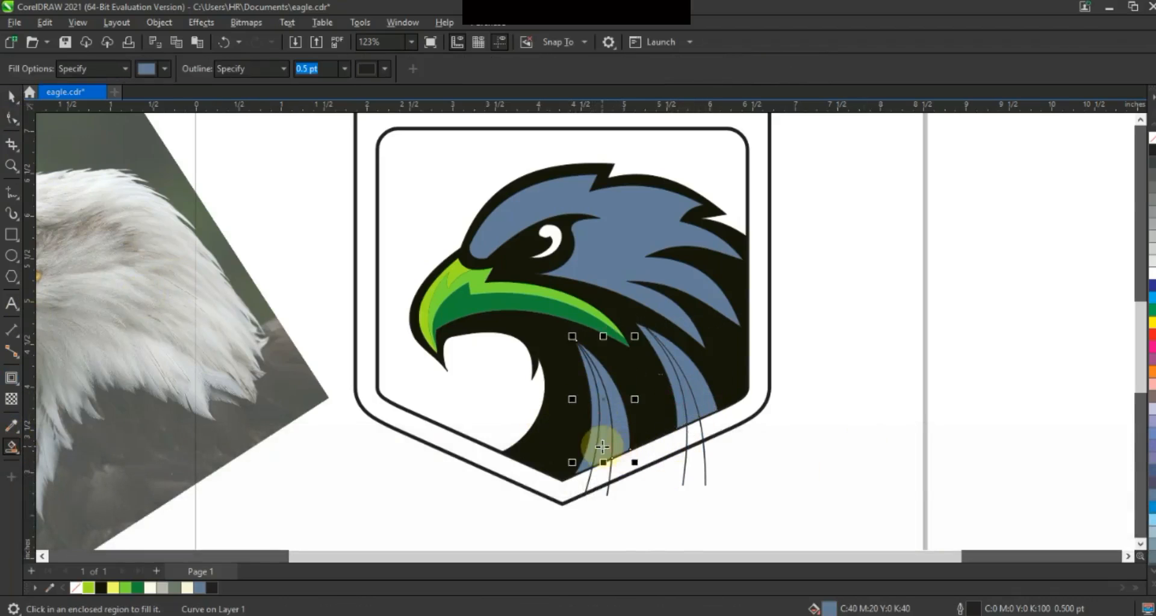
Recolour the front neck feather's strips dark green, bright green and yellow-green, from its inner edge outward
left_click(11, 98)
left_click(138, 589)
left_click(601, 452)
left_click(127, 588)
left_click(626, 440)
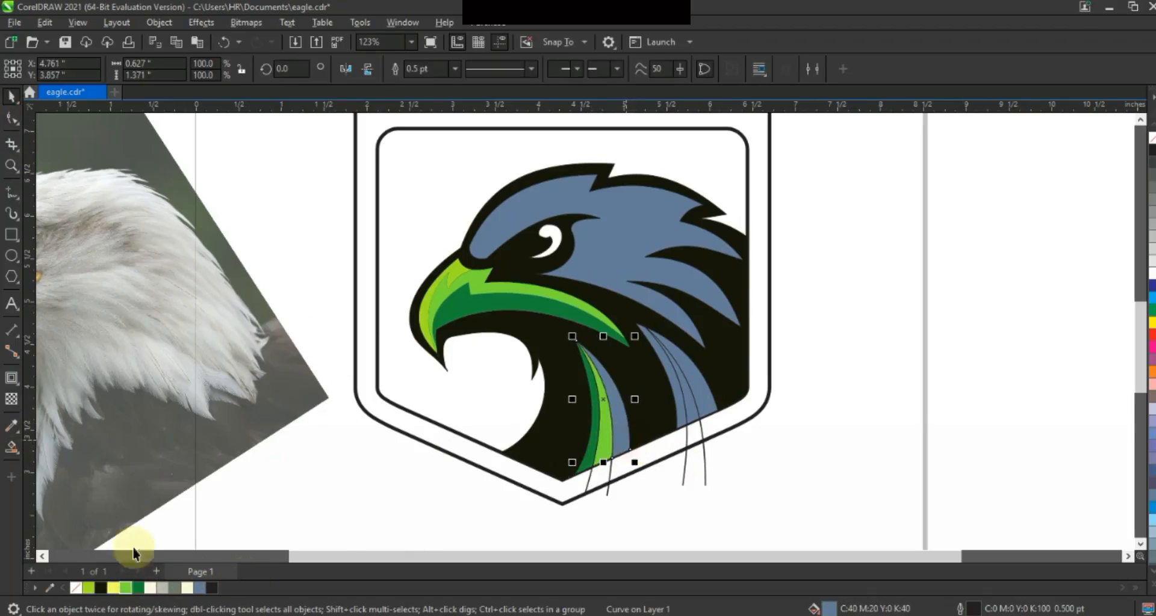
left_click(90, 588)
Recolour the rear neck feather's strips with the same dark green, bright green and yellow-green sequence
left_click(679, 420)
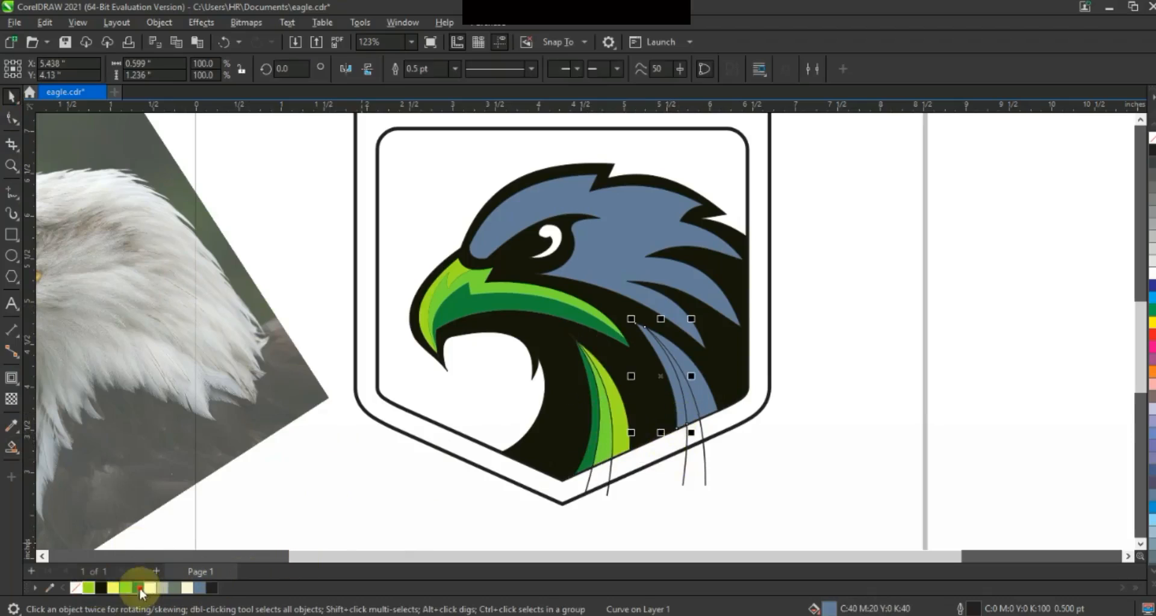
left_click(137, 588)
left_click(692, 410)
left_click(125, 588)
left_click(706, 414)
left_click(90, 588)
Delete the leftover dividing curves from both neck feathers and leave the coloured strips deselected
left_click_drag(841, 309, 741, 421)
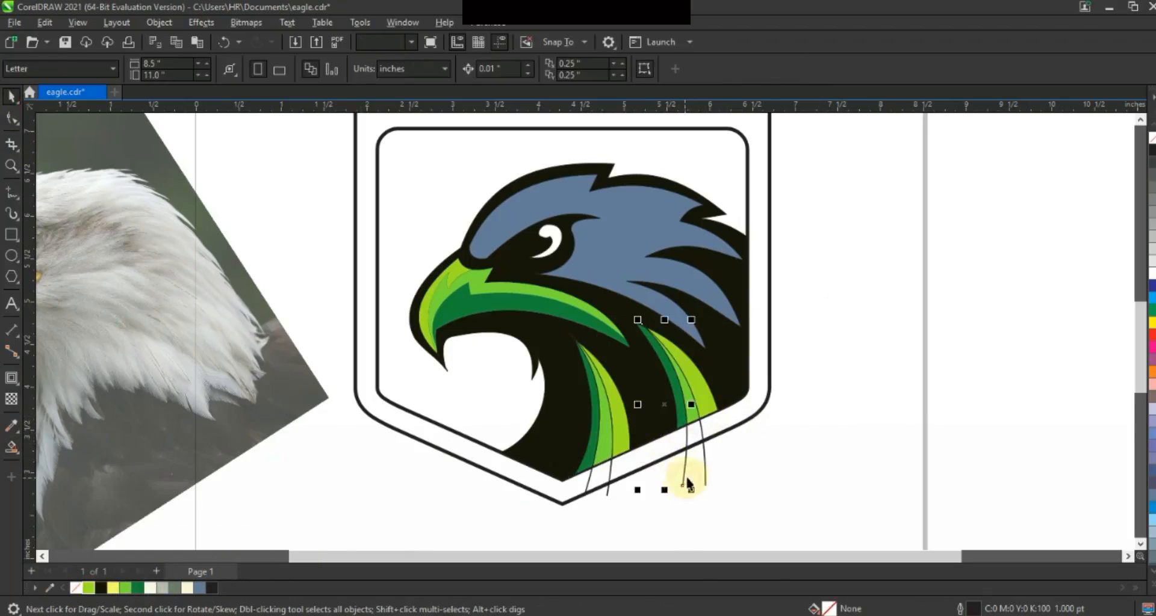
key("Delete")
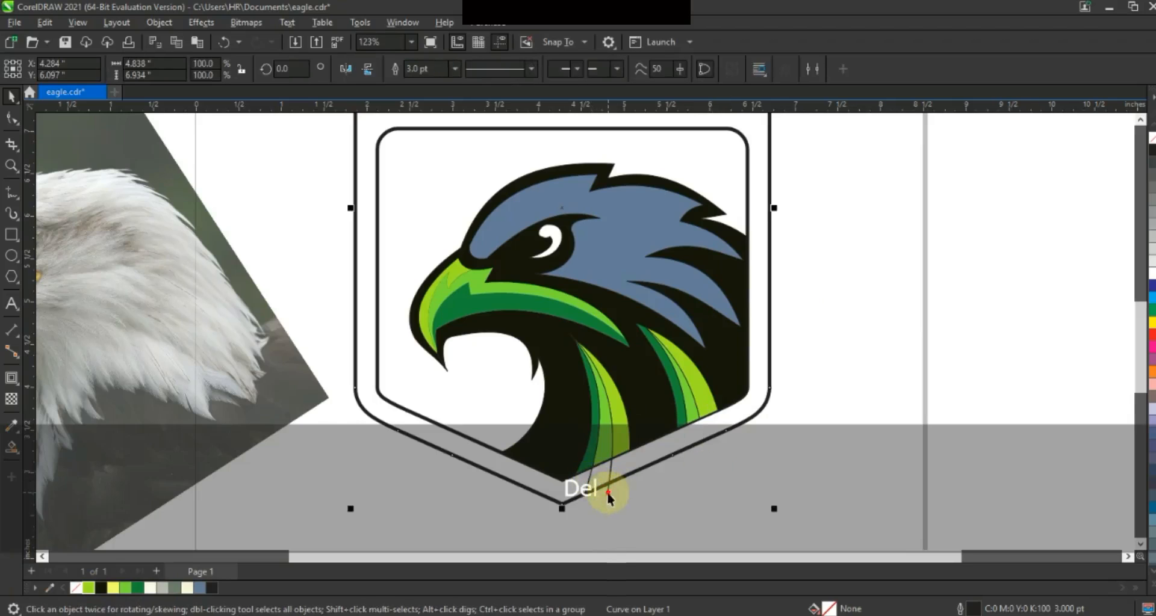
left_click_drag(740, 469, 545, 310)
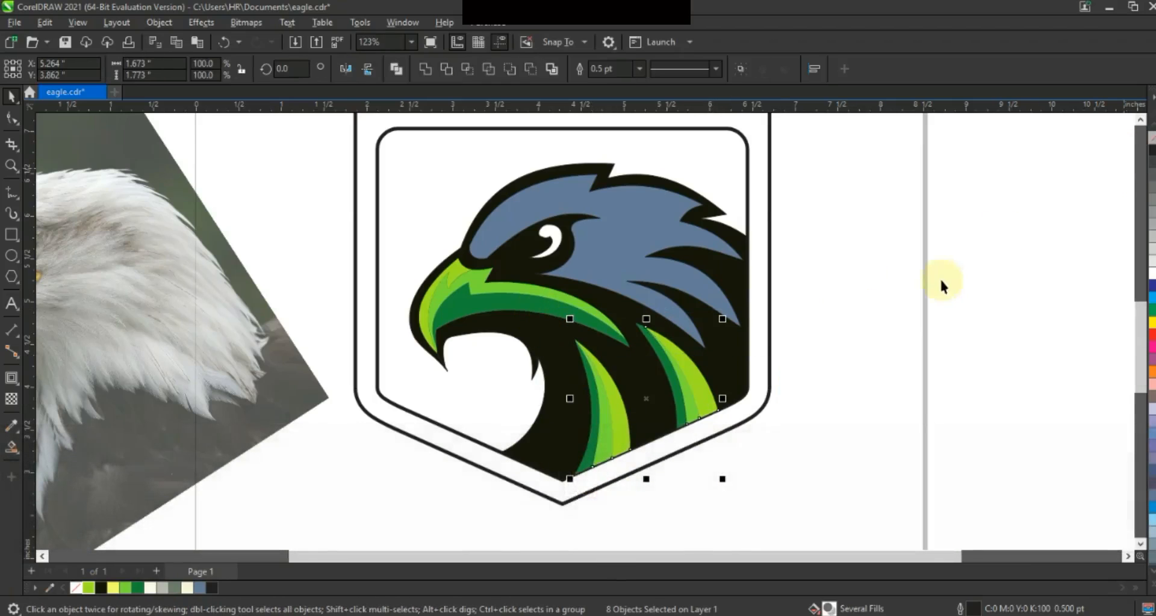
left_click(945, 288)
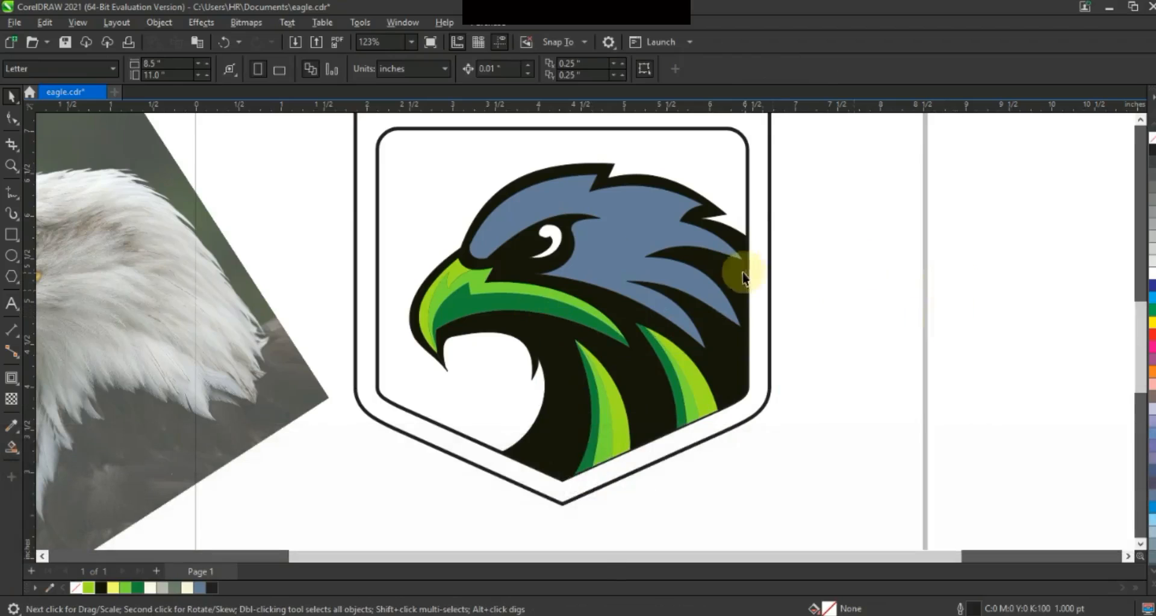
Draw a line along the crown from the brow to the crest tip and bend it into a smooth curve inside the head's upper edge
left_click(13, 193)
left_click(460, 256)
left_click(12, 119)
left_click(554, 202)
left_click_drag(555, 199, 516, 165)
left_click_drag(509, 228, 516, 236)
left_click_drag(516, 165, 499, 191)
left_click_drag(599, 172, 602, 174)
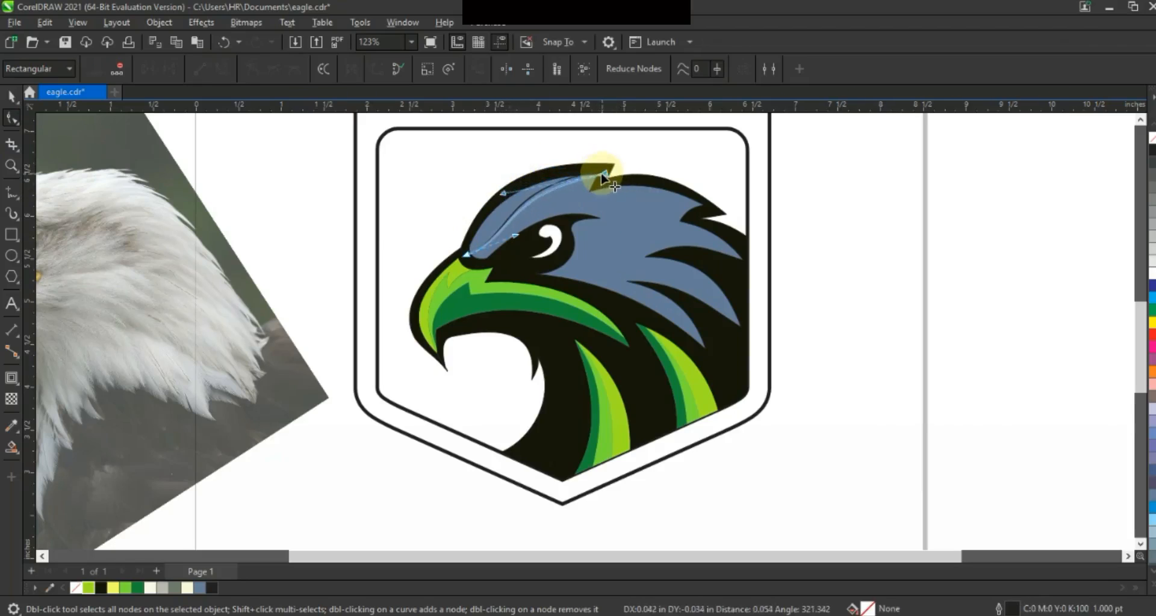
Continue the crown line in a zigzag from the crest tip to the rear feather tip, bending its long segments into arcs
left_click(11, 166)
left_click_drag(379, 150, 891, 373)
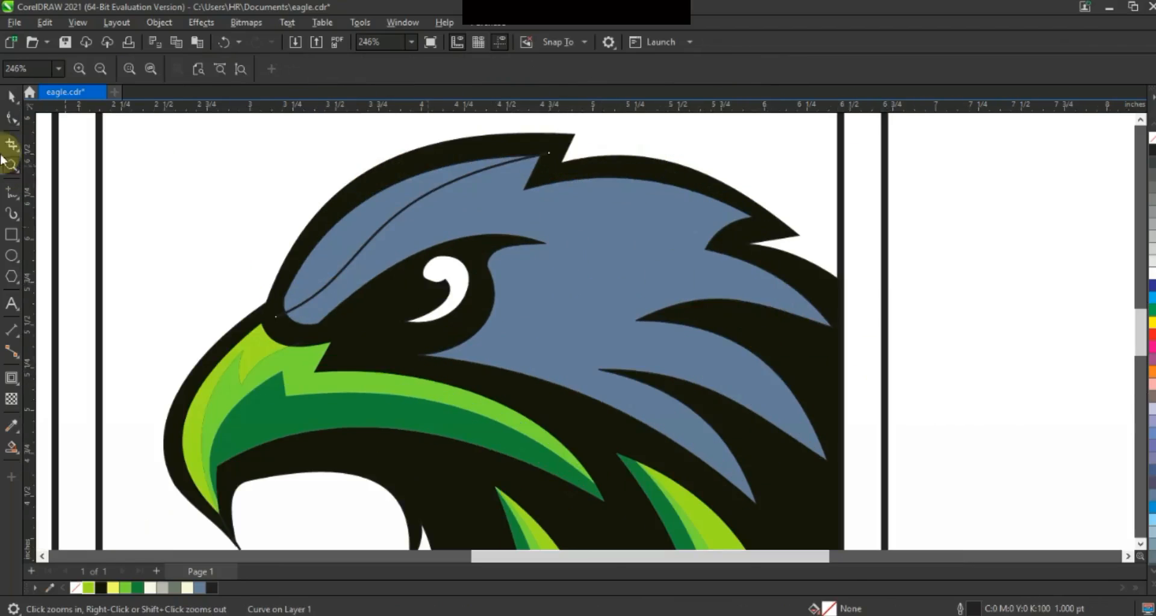
left_click(12, 193)
left_click(549, 153)
double_click(499, 198)
double_click(719, 212)
left_click(840, 328)
left_click(12, 118)
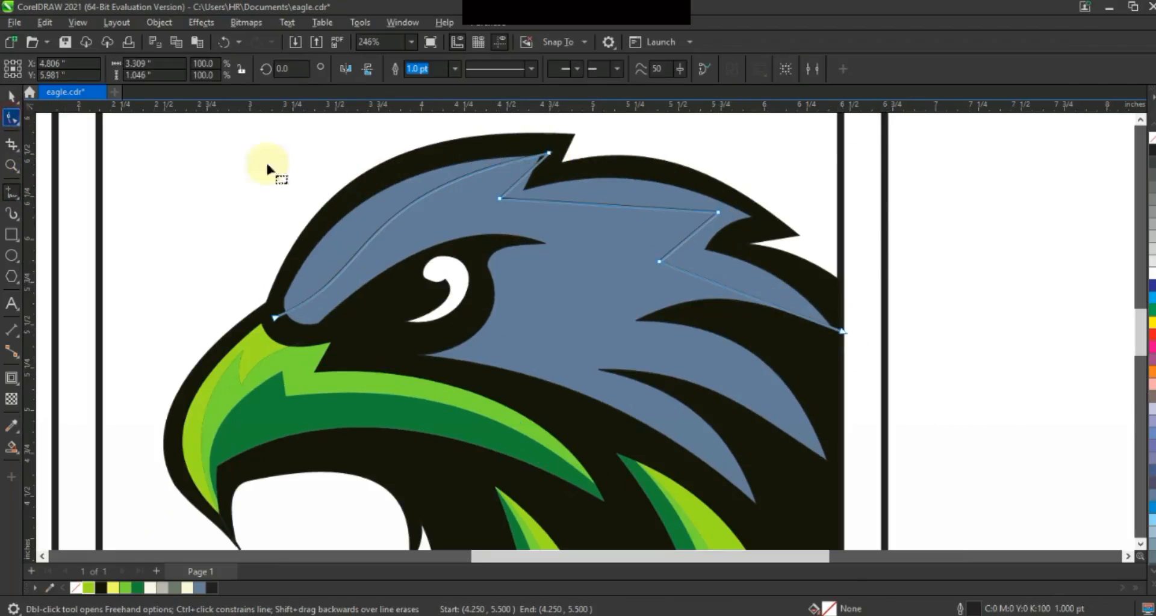
left_click_drag(601, 190, 604, 184)
left_click_drag(744, 291, 748, 282)
Draw a second zigzag line from behind the eye across the head to the rear feather tip at the frame edge
left_click(11, 196)
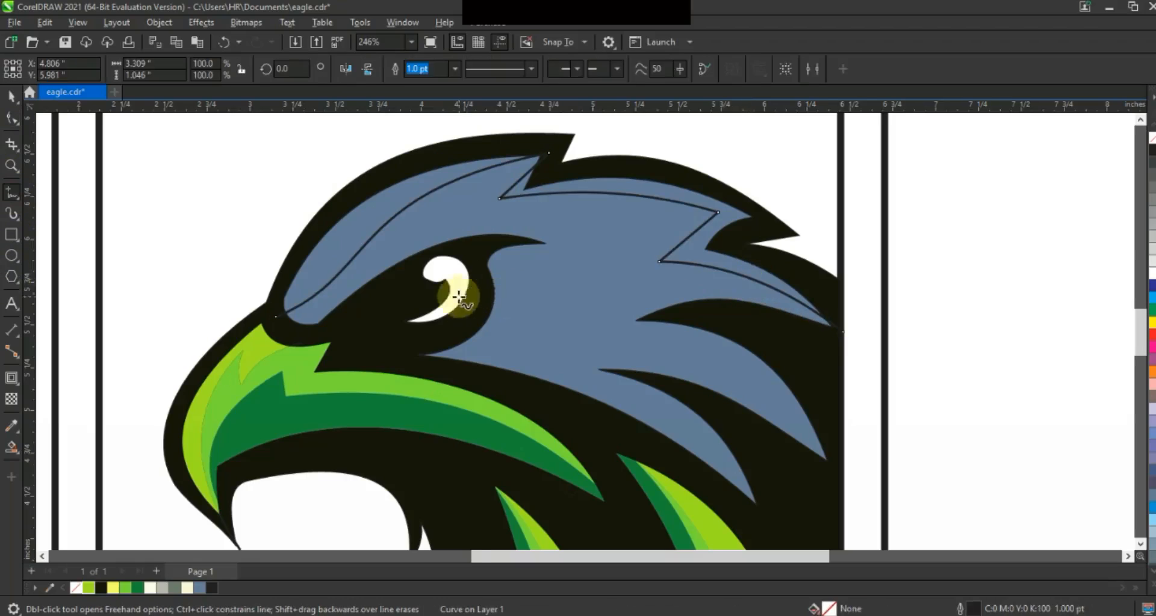
left_click(483, 291)
double_click(612, 321)
double_click(537, 274)
left_click(842, 326)
Bend the second zigzag line's segments into smooth arcs and reposition its end behind the eye and its middle corner
left_click(12, 117)
left_click(674, 300)
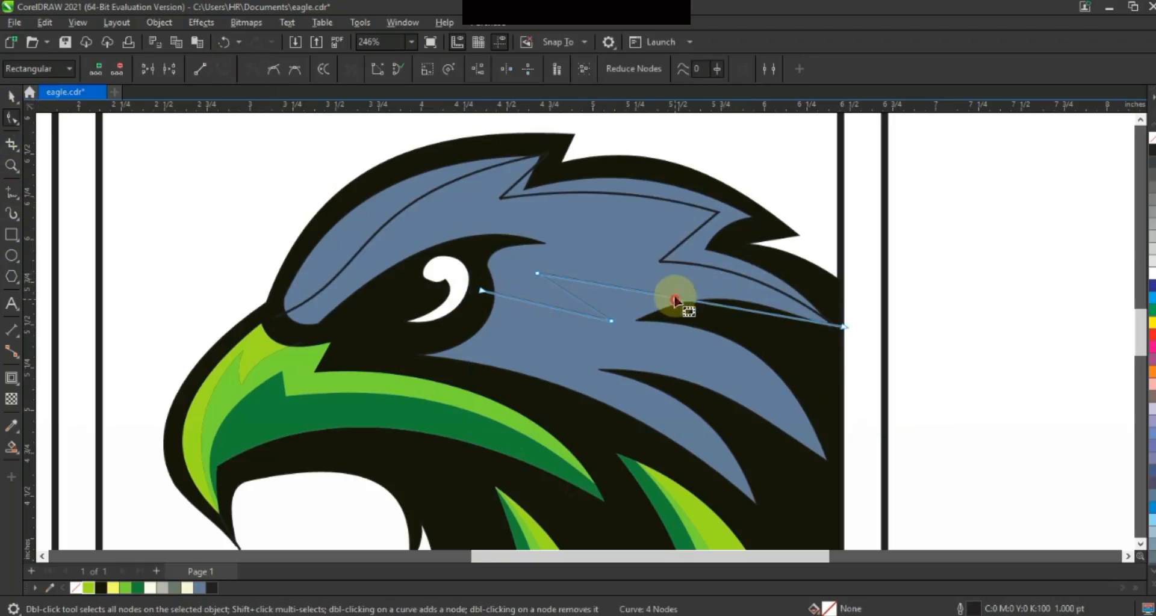
left_click(583, 298)
left_click(575, 325)
mouse_move(611, 324)
left_mouse_down()
mouse_move(623, 308)
mouse_move(558, 290)
left_mouse_up()
left_click_drag(481, 292, 509, 290)
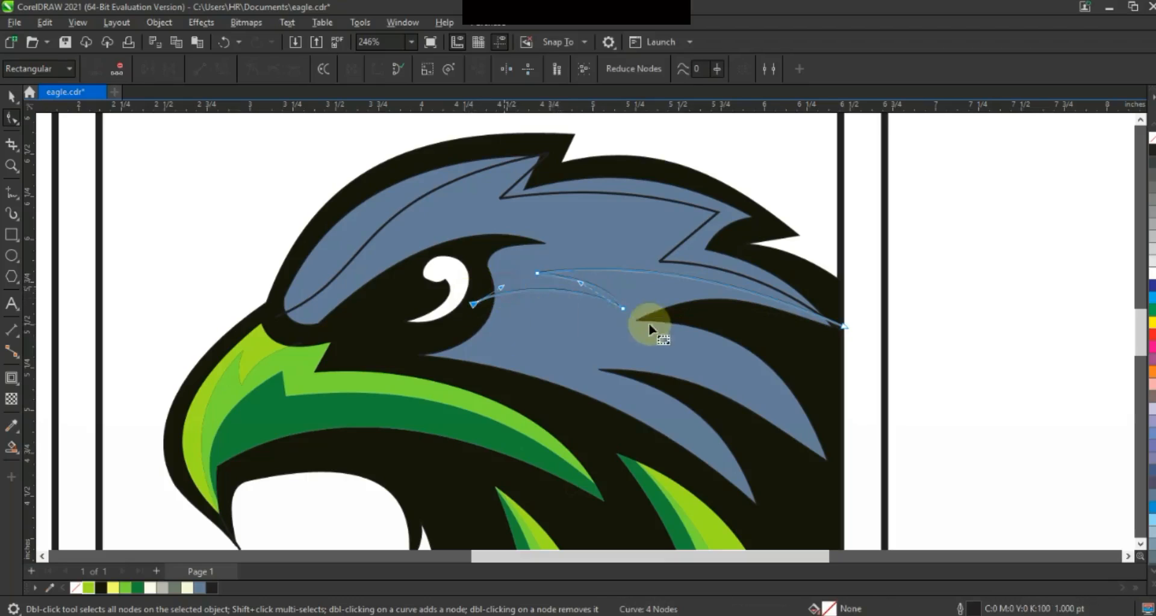
left_click_drag(622, 309, 637, 302)
left_click(574, 296)
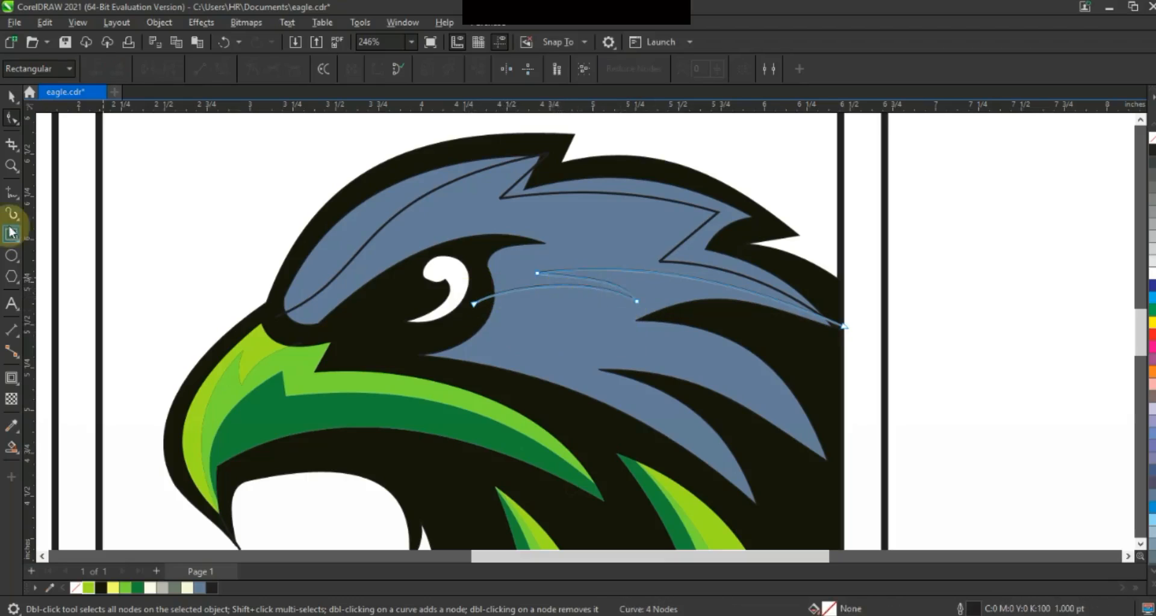
Draw a line from below the eye past the lowest head feather's tip and bend it to follow the head's lower edge
left_click(11, 194)
left_click(439, 347)
left_click(769, 487)
double_click(12, 119)
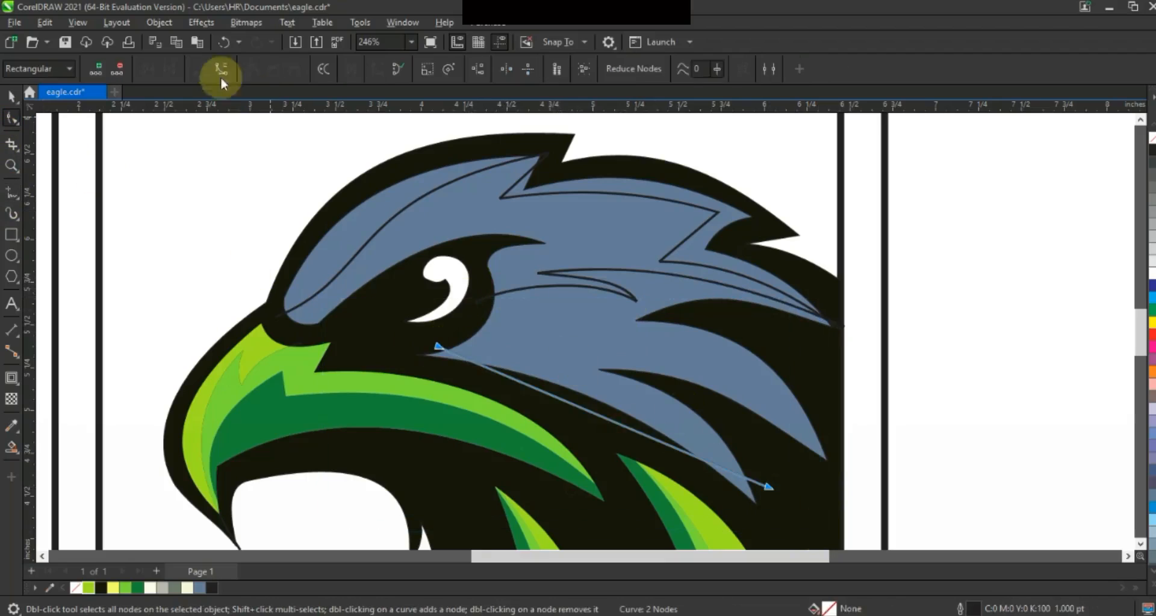
left_click_drag(606, 421, 605, 392)
Create separate shapes from the head's line-bounded regions with Smart Fill and give the crown strip a warm grey fill
left_click(12, 446)
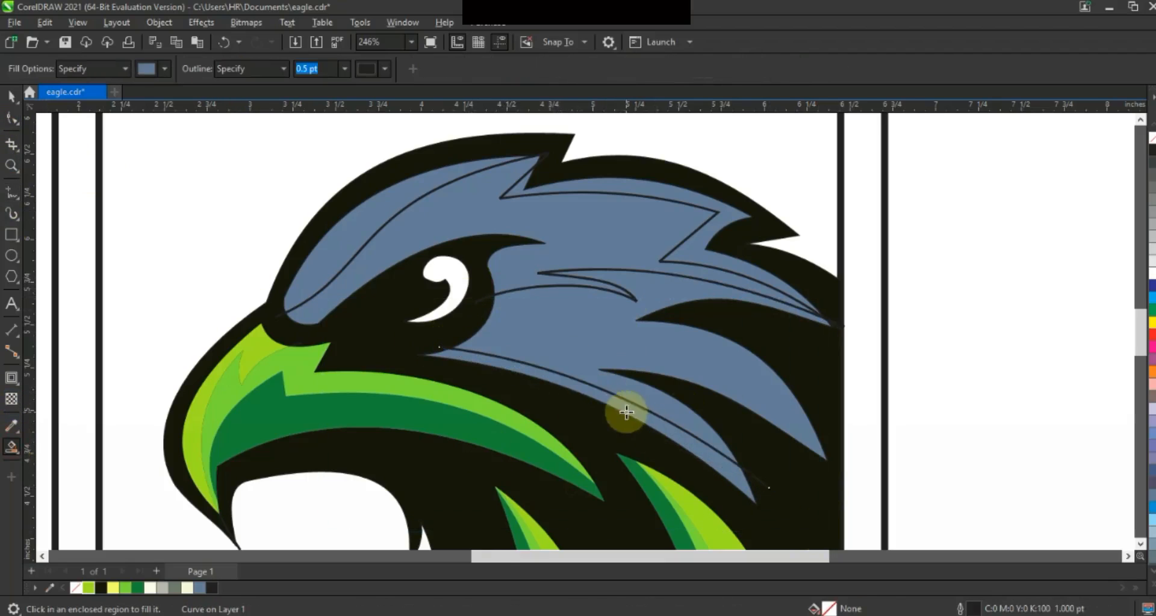
left_click(593, 334)
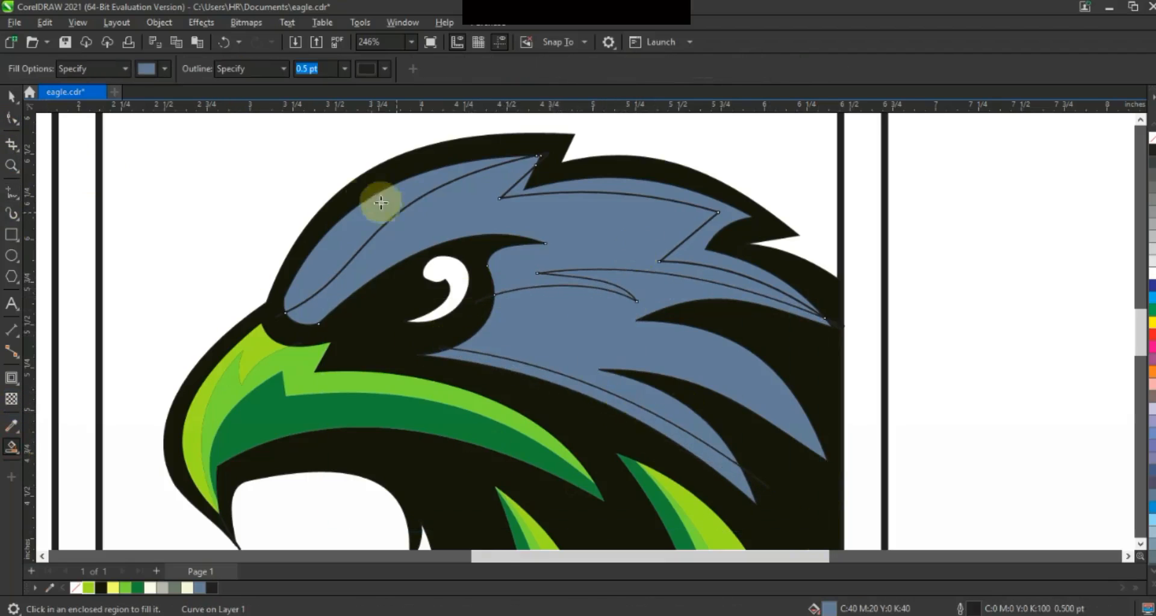
left_click(11, 98)
left_click(162, 588)
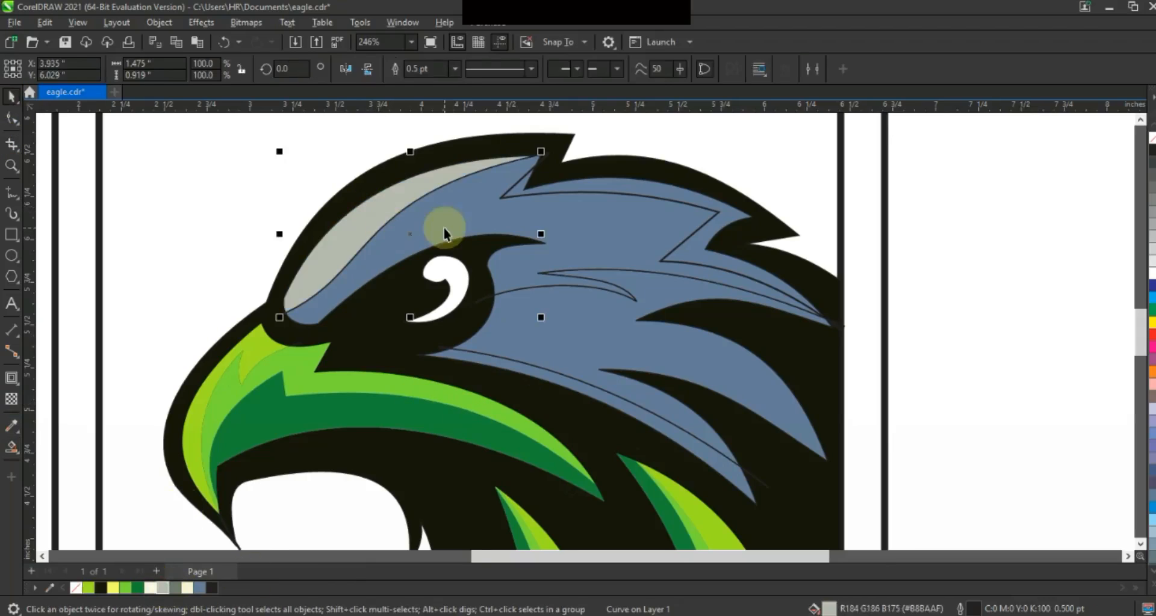
left_click(65, 223)
left_click(12, 449)
left_click(678, 193)
Colour the crown and crest highlight strips light grey, the head's middle band medium grey and the lower feathers dark grey
left_click(11, 99)
left_click(376, 195)
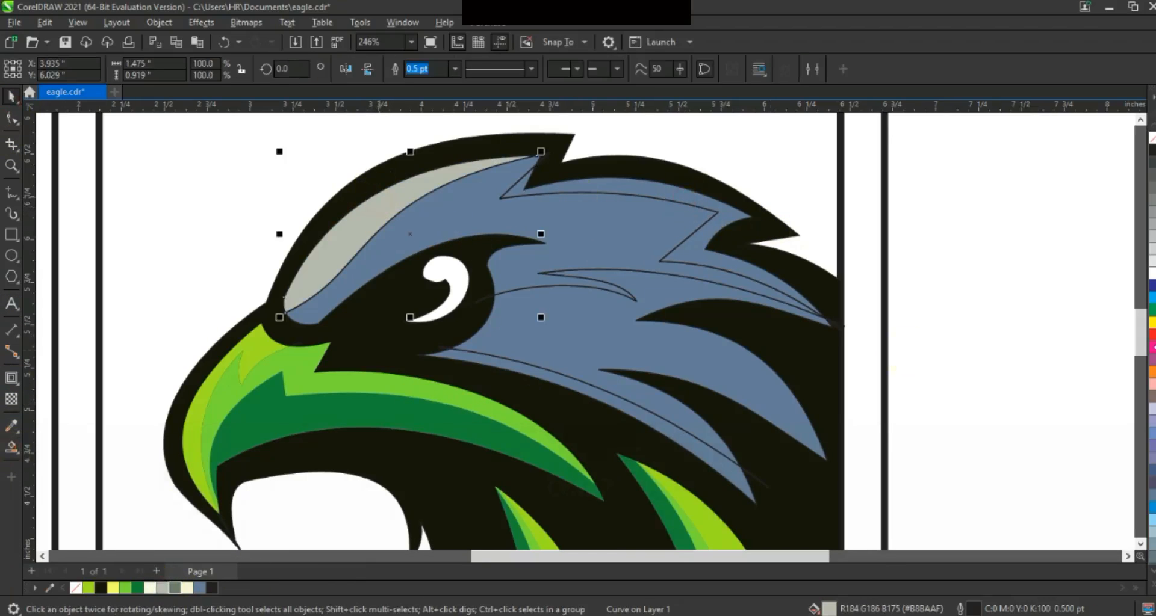
left_click(668, 194)
left_click(1153, 248)
left_click(665, 229)
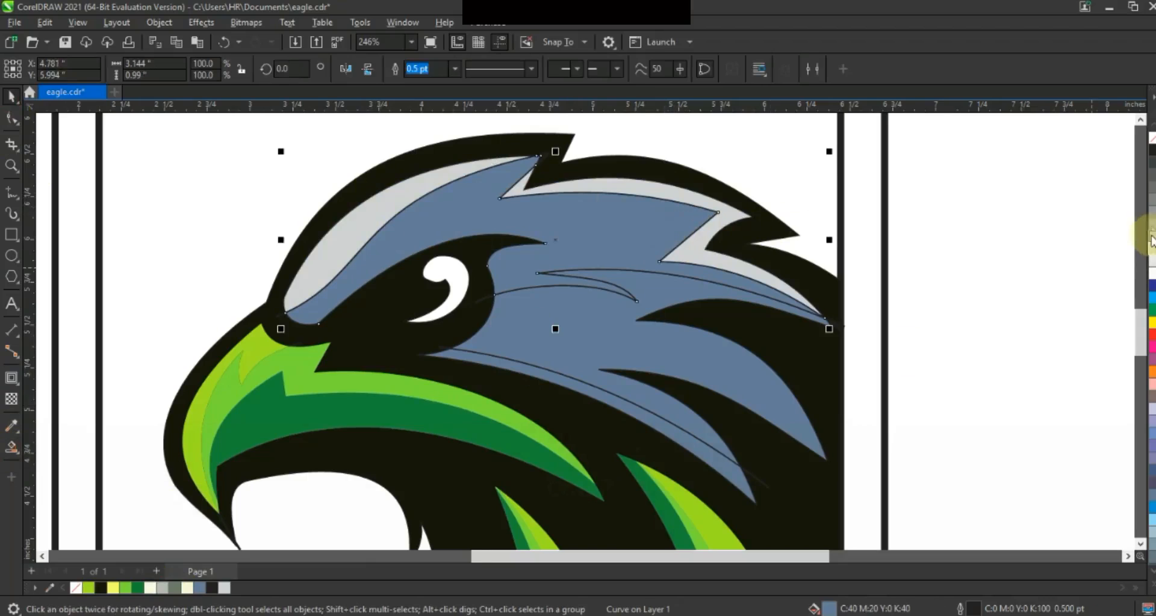
left_click(1151, 241)
left_click(690, 326)
left_click(1151, 193)
Colour the narrow strip along the head's lower edge bright green, then change it to dark green
left_click(585, 393)
left_click(132, 588)
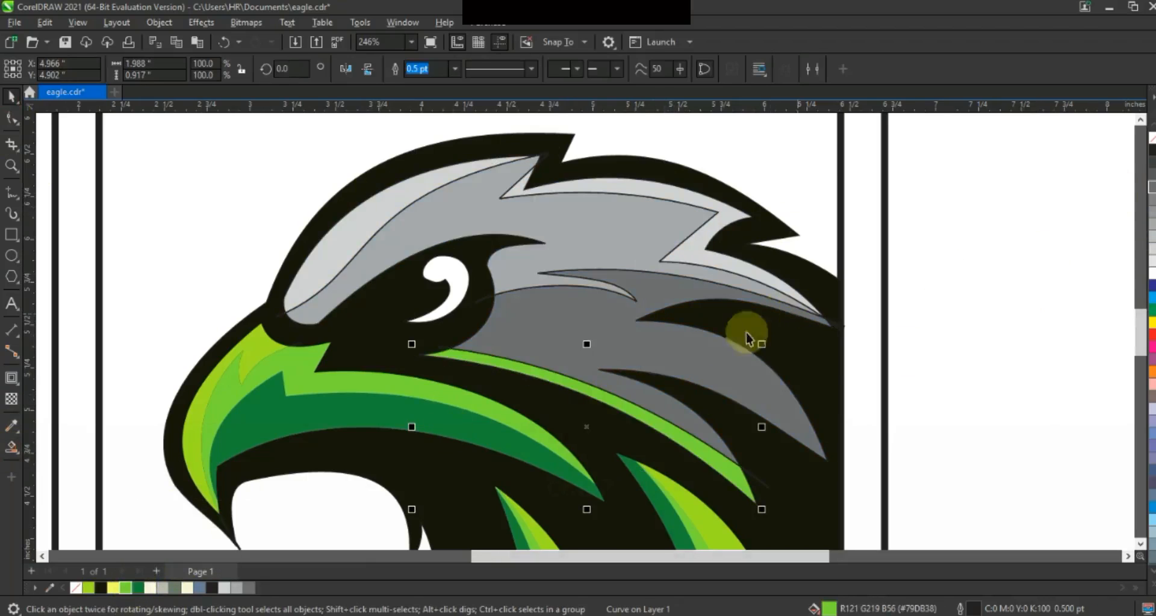
left_click(139, 587)
Remove the outlines from the eagle head's shapes and leave them deselected
key("F3")
key("F3")
key("Escape")
left_click_drag(794, 192, 514, 385)
right_click(1152, 139)
left_click(923, 227)
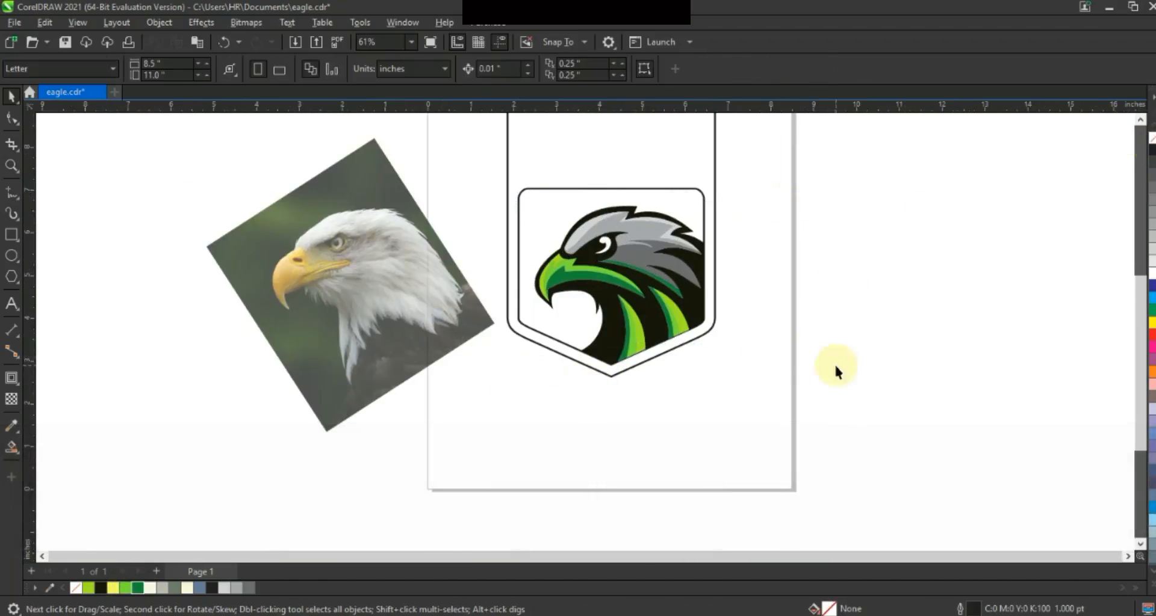
Fill the inner badge frame behind the eagle with dark green #158438
left_click(10, 165)
left_click_drag(426, 147, 903, 464)
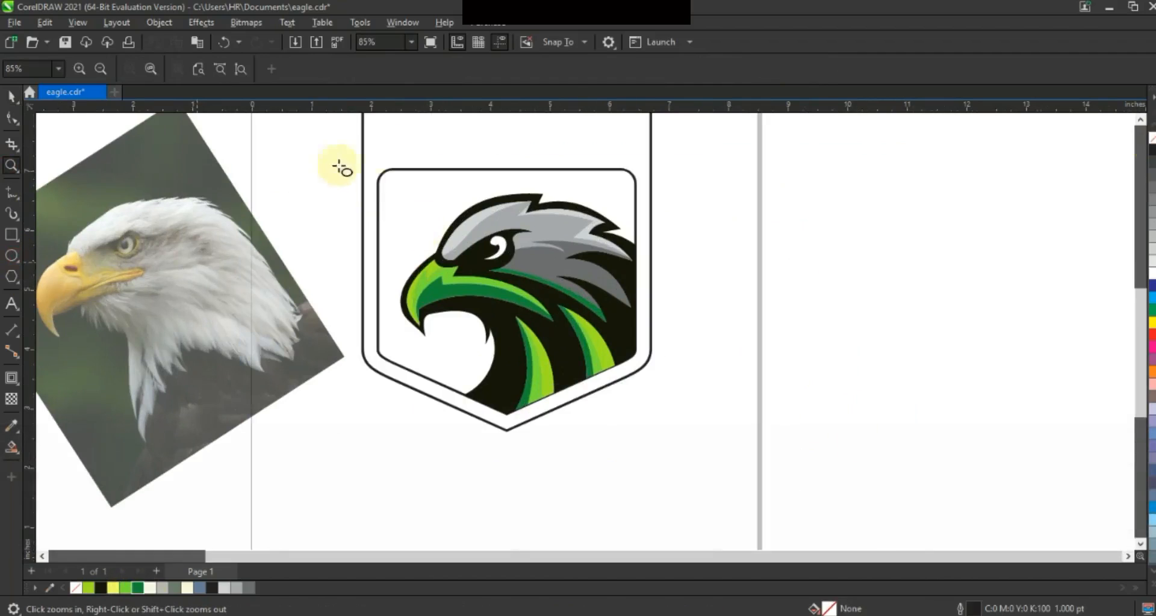
left_click(9, 194)
key("space")
left_click(498, 170)
left_click(136, 589)
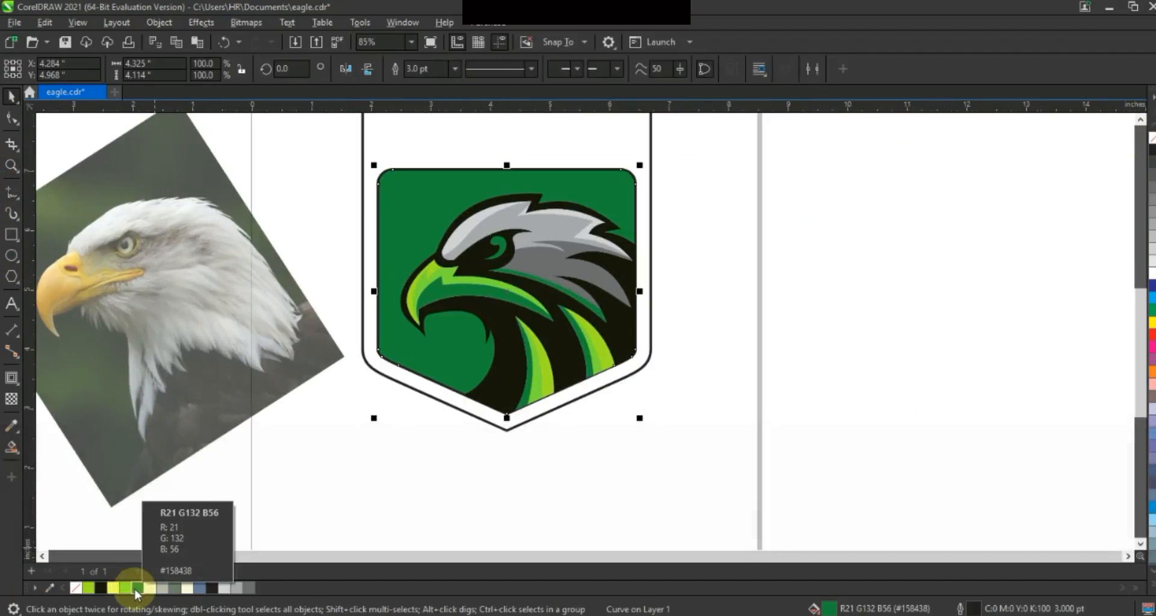
Apply a vertical gradient to the inner badge frame, from dark green at its base to bright green above
key("g")
left_click_drag(476, 361, 469, 258)
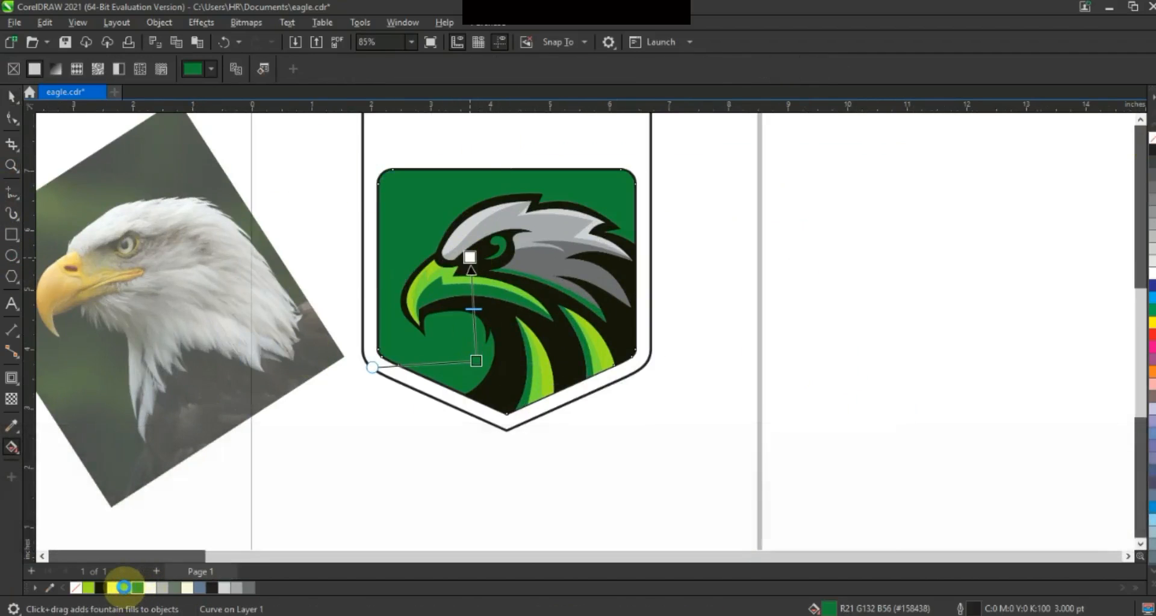
left_click_drag(125, 588, 470, 257)
left_click_drag(476, 361, 472, 397)
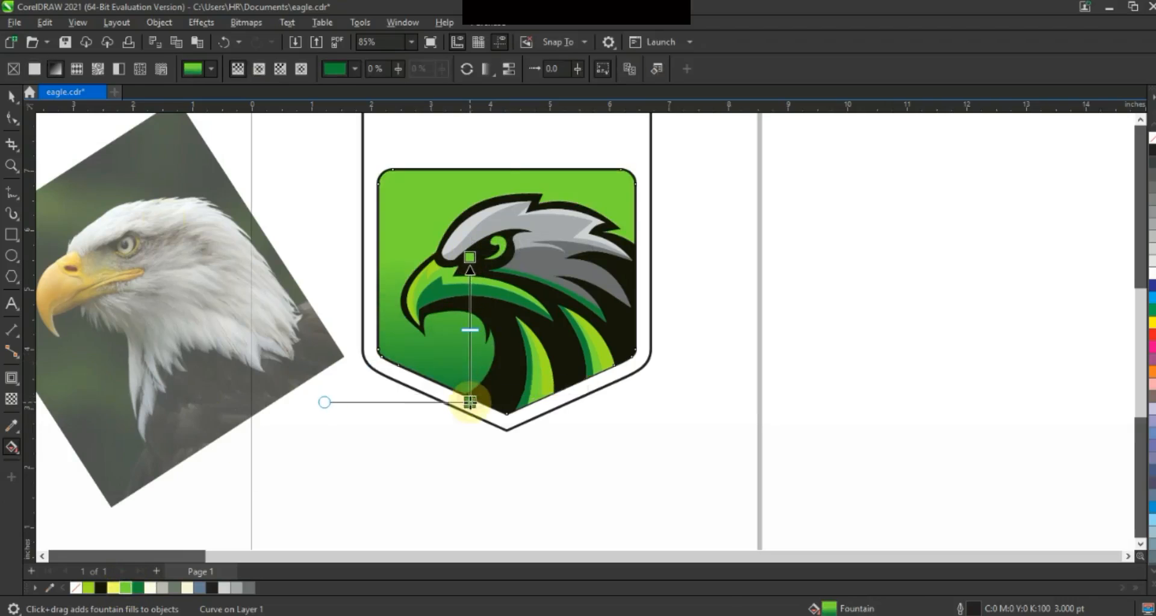
Fill the outer badge frame with near-black
left_click(12, 96)
left_click(614, 150)
key("shift+F2")
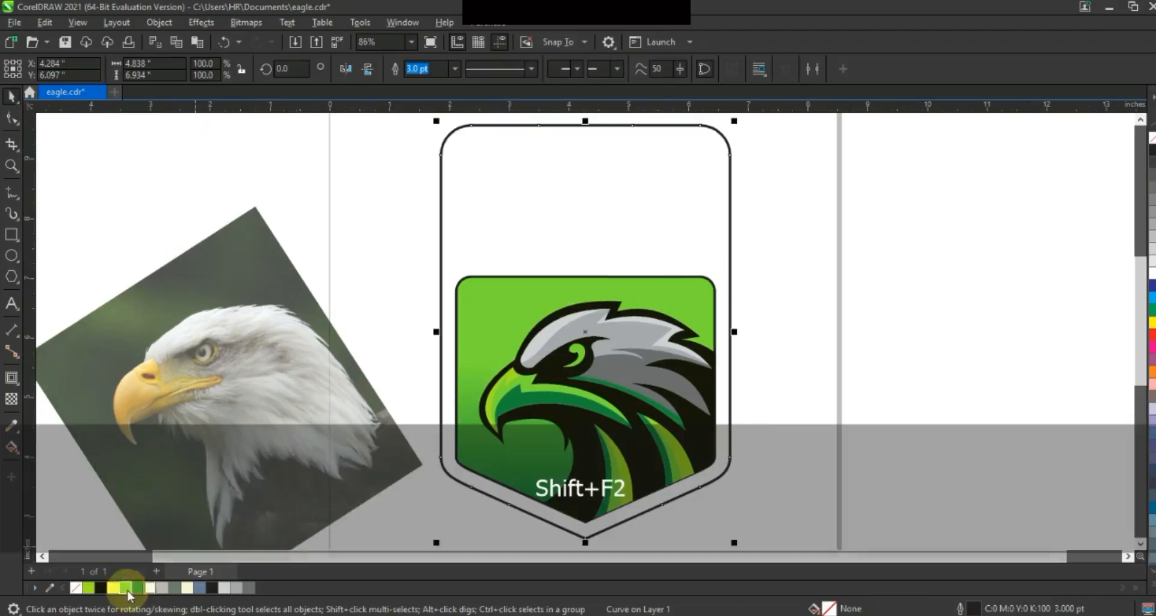
left_click(101, 589)
Remove the outlines from the badge artwork and leave everything deselected
key("Tab")
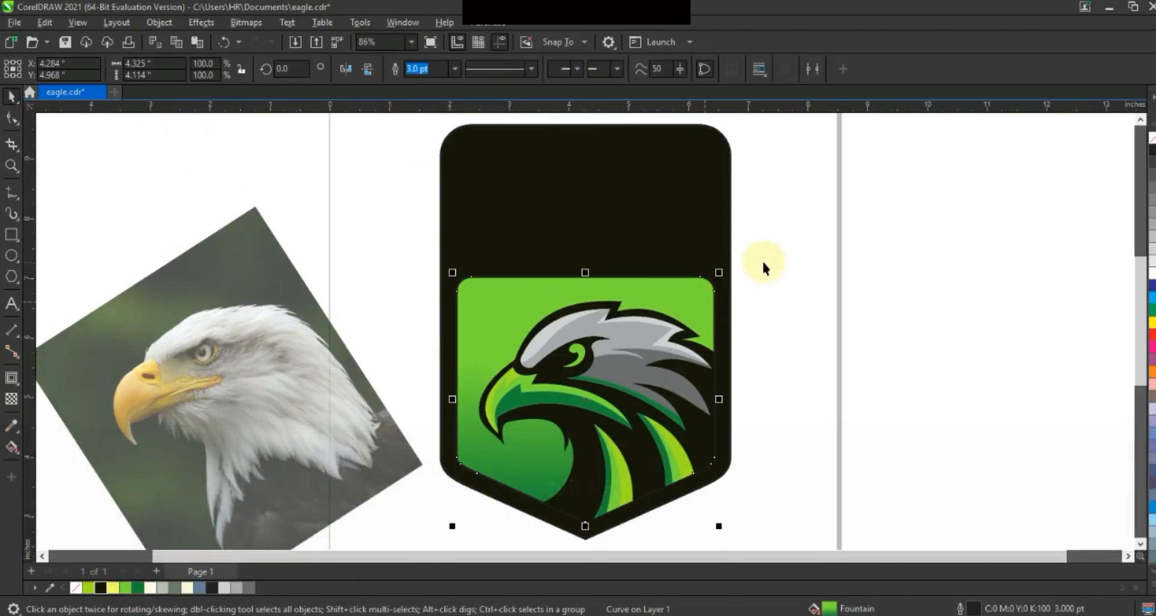
right_click(1152, 139)
left_click_drag(940, 215, 424, 555)
left_click(942, 227)
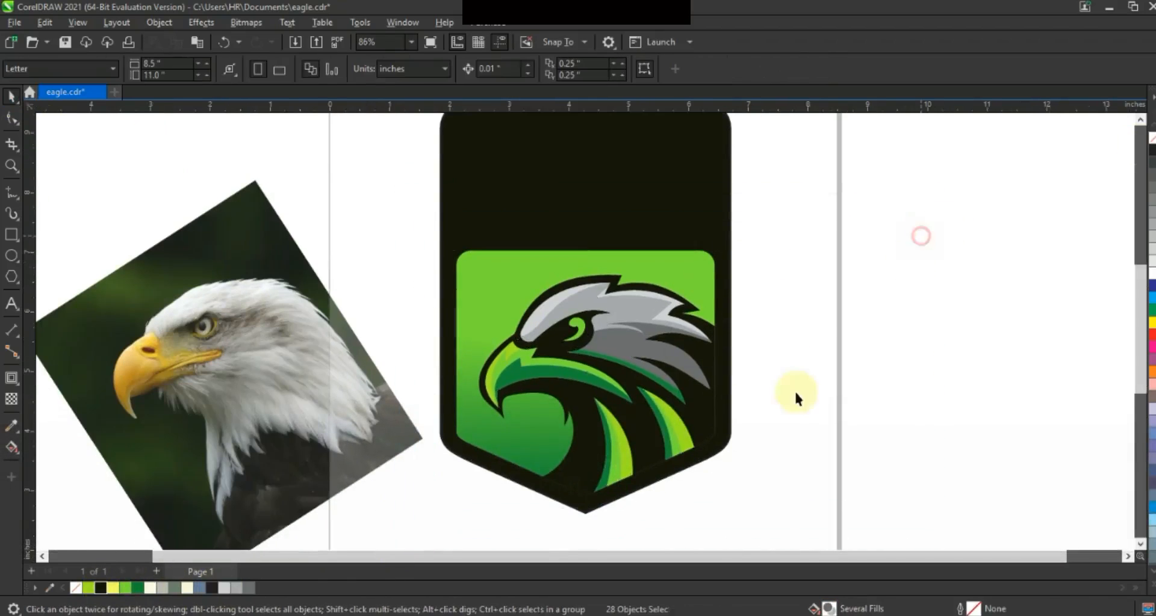
key("Escape")
Add the text GAMING in the empty space above the eagle photo
scroll(798, 383, "down", 1)
key("z")
left_click_drag(532, 207, 819, 476)
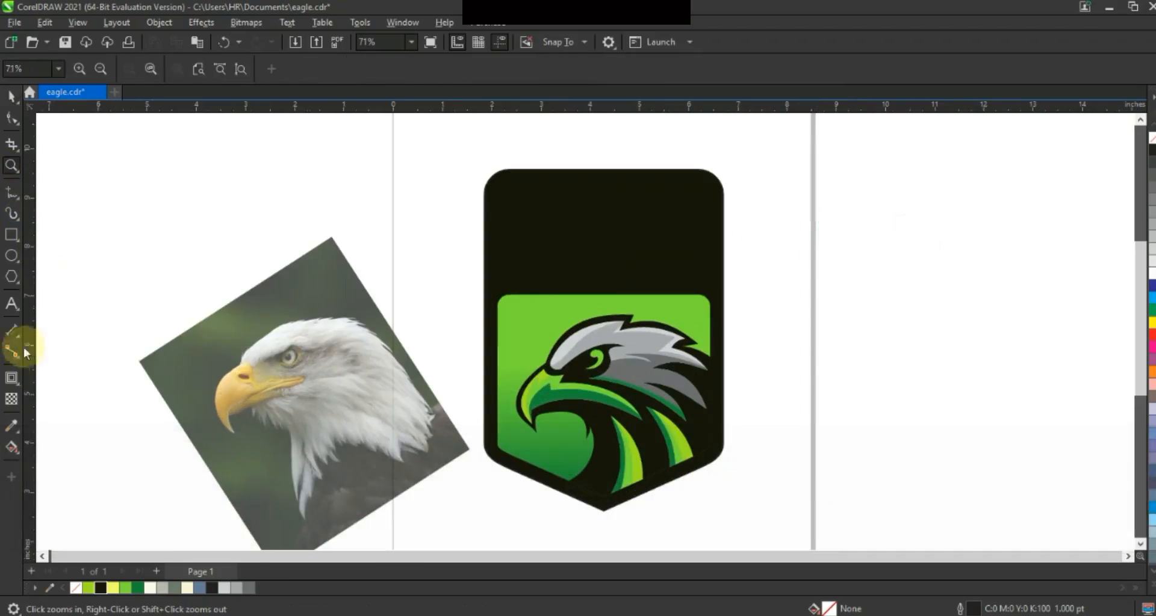
left_click(141, 247)
type("GAMING")
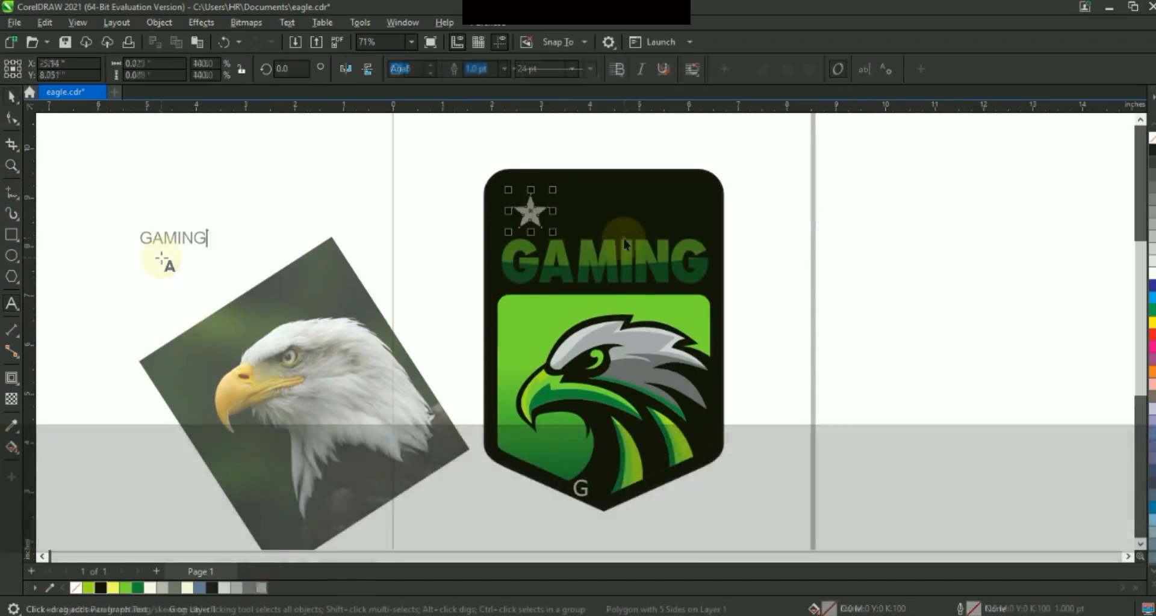
Duplicate the white star across the badge above GAMING to make a row of four, and remove the stars' outlines
left_click_drag(585, 223, 590, 225)
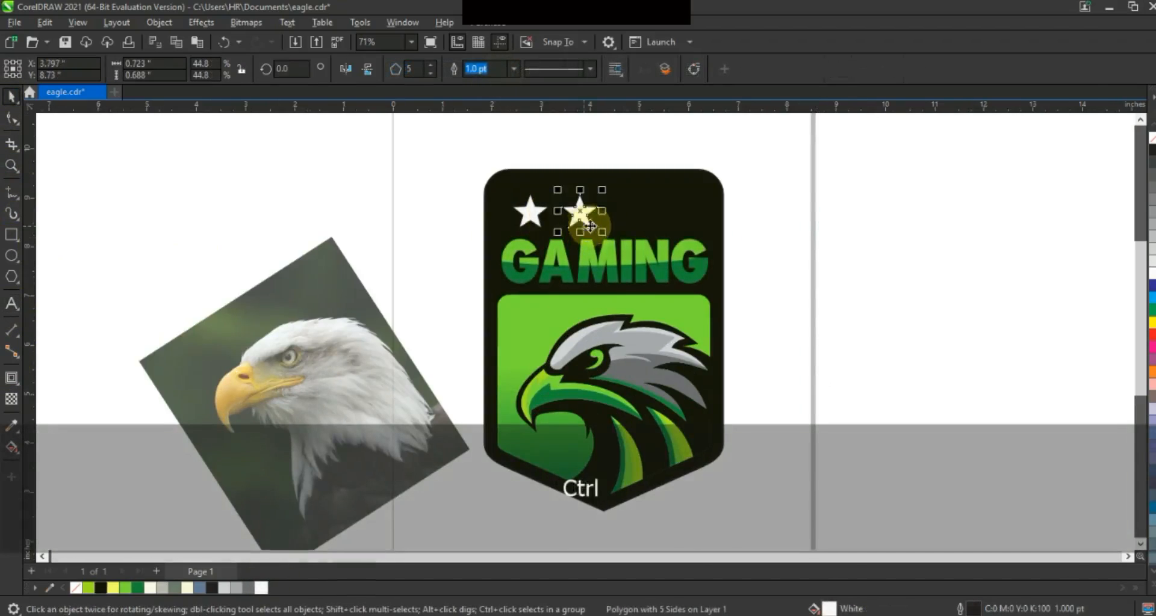
key("ctrl+r")
key("ctrl+r")
left_click_drag(814, 179, 502, 239)
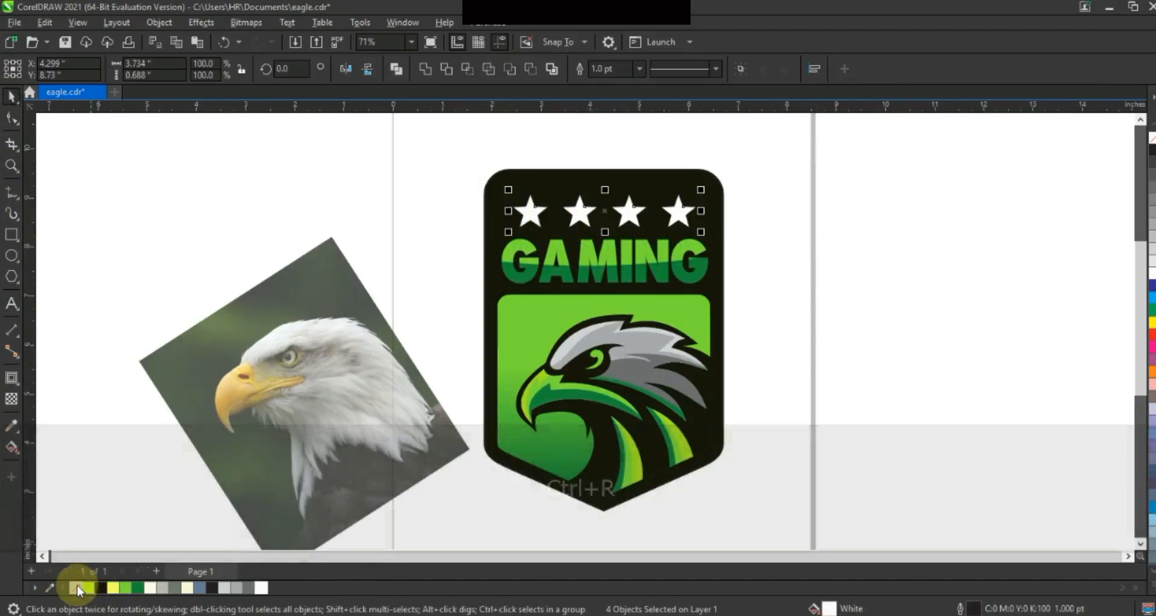
right_click(77, 588)
left_click(818, 253)
Delete the reference eagle photo and preview the badge full screen
left_click(373, 361)
key("Delete")
left_click_drag(773, 511, 399, 153)
key("shift+F2")
key("F9")
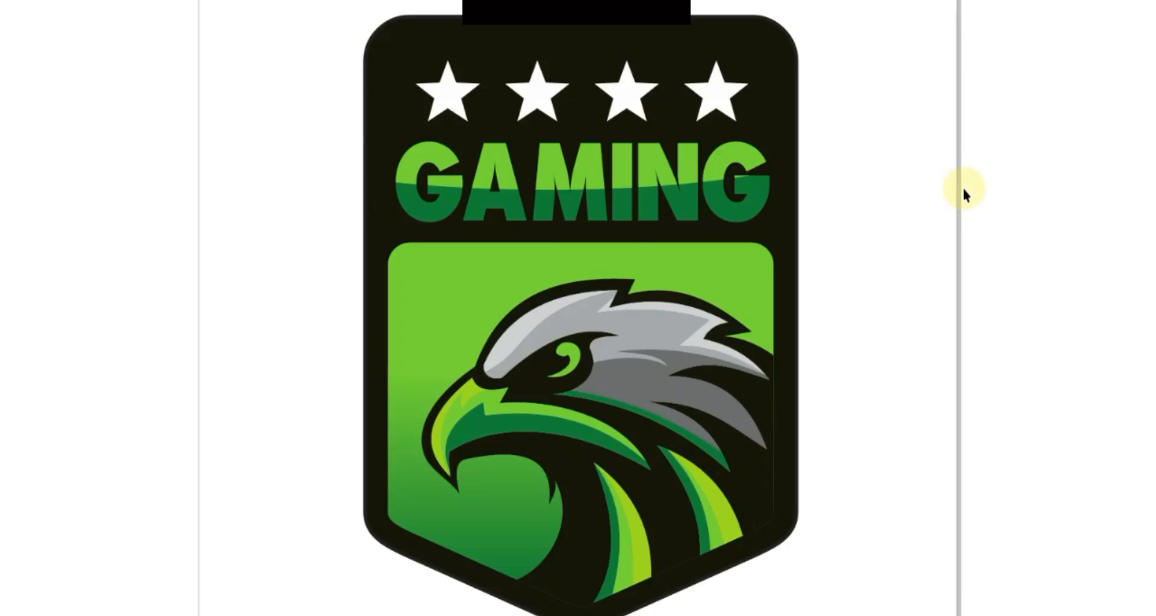
key("Escape")
Create a shape from the eagle's eye highlight with Smart Fill and colour it white
left_click(579, 359)
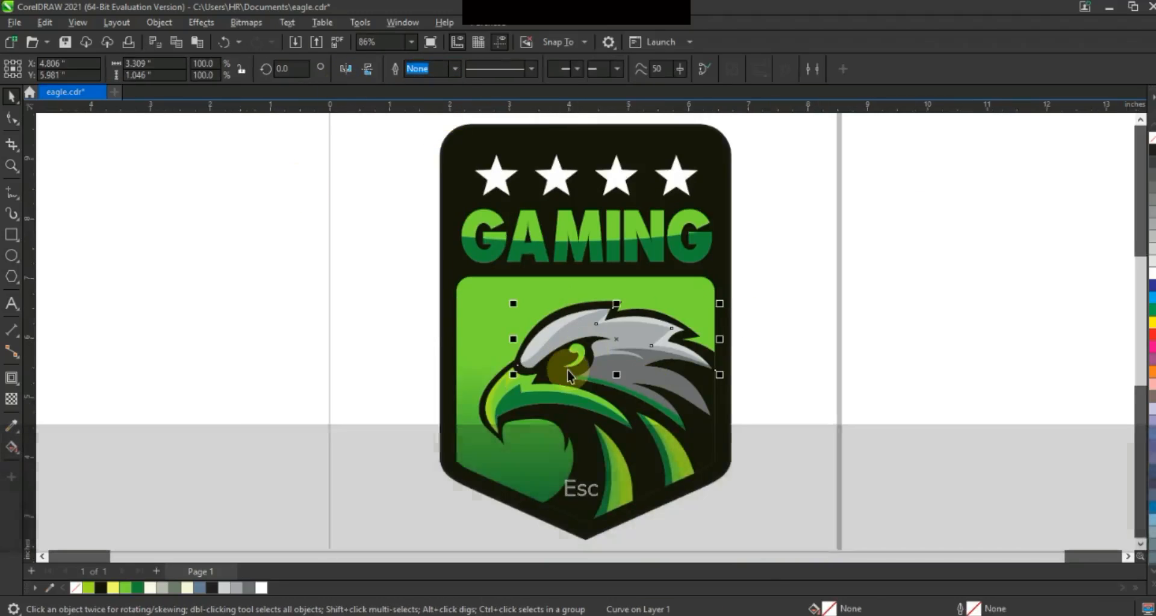
left_click(261, 356)
left_click(18, 462)
left_click(66, 464)
left_click(575, 355)
left_click(11, 97)
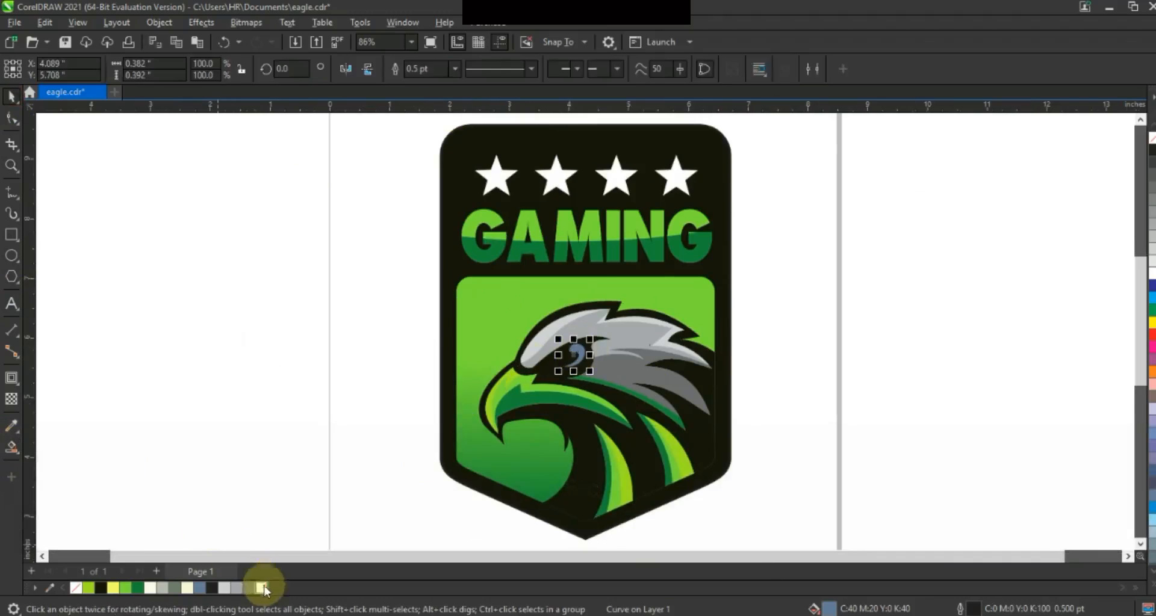
left_click(263, 588)
left_click(226, 441)
key("F3")
left_click_drag(757, 467, 508, 196)
left_click(941, 245)
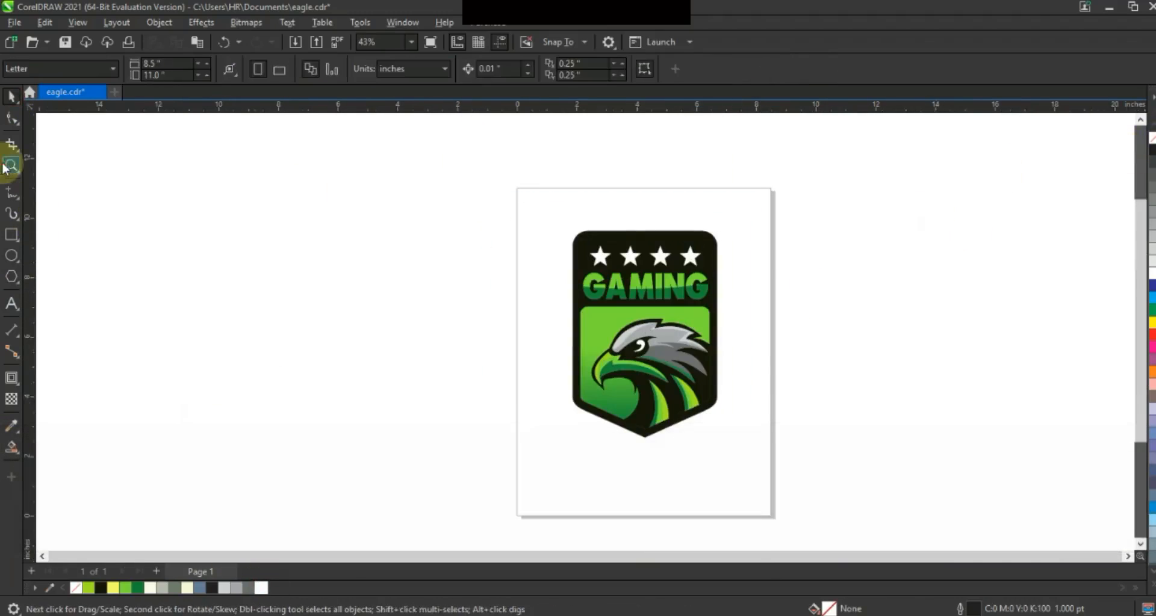
left_click(7, 166)
left_click_drag(729, 435, 780, 450)
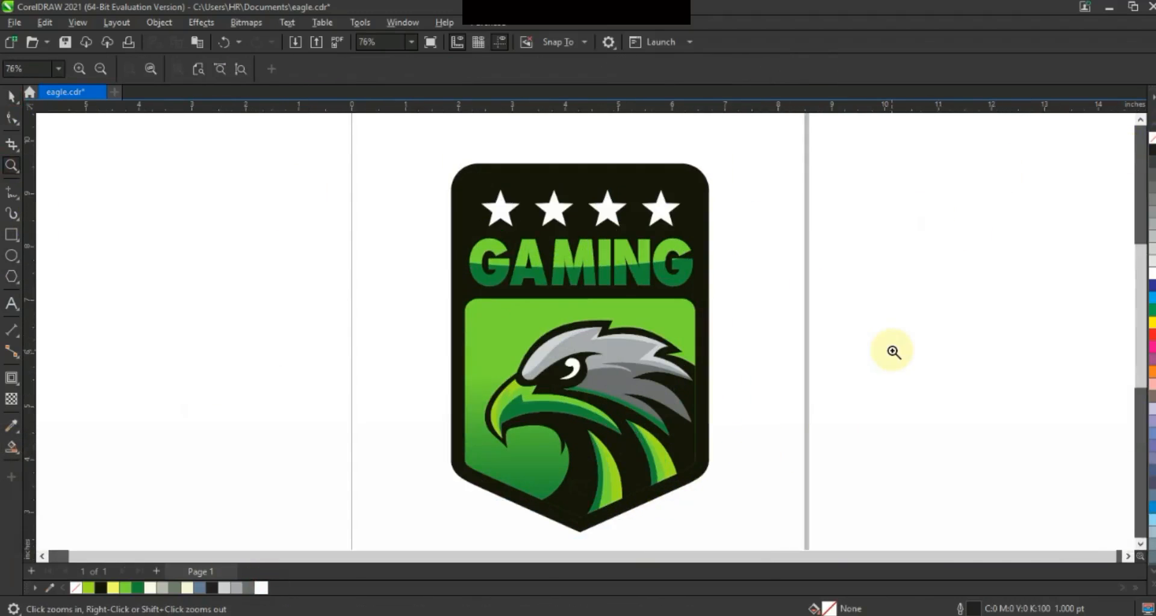